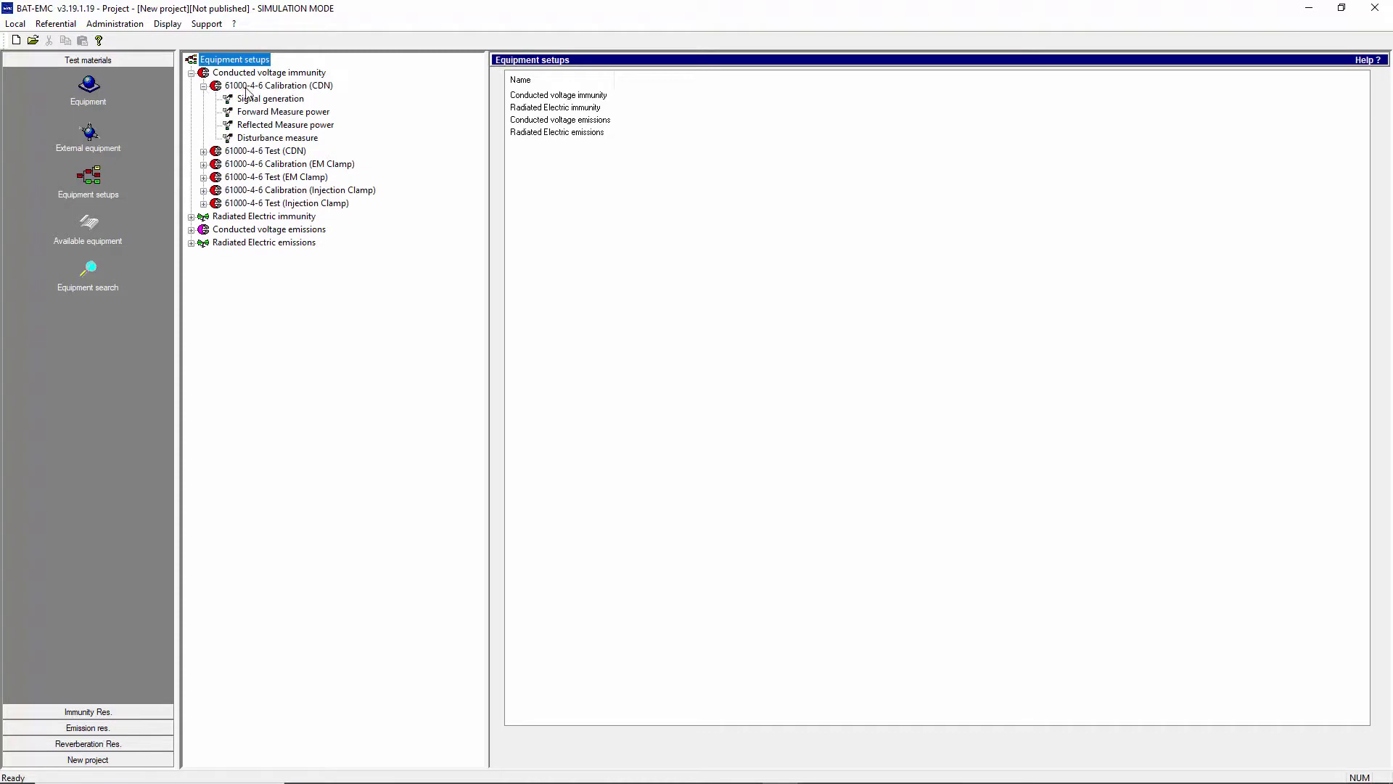
- Examine the equipment chains of the 61000-4-6 Calibration (CDN) setup and the disturbance measure chain of the 61000-4-6 Test (CDN) setup
{"action": "left_click", "coordinate": [243, 87]}
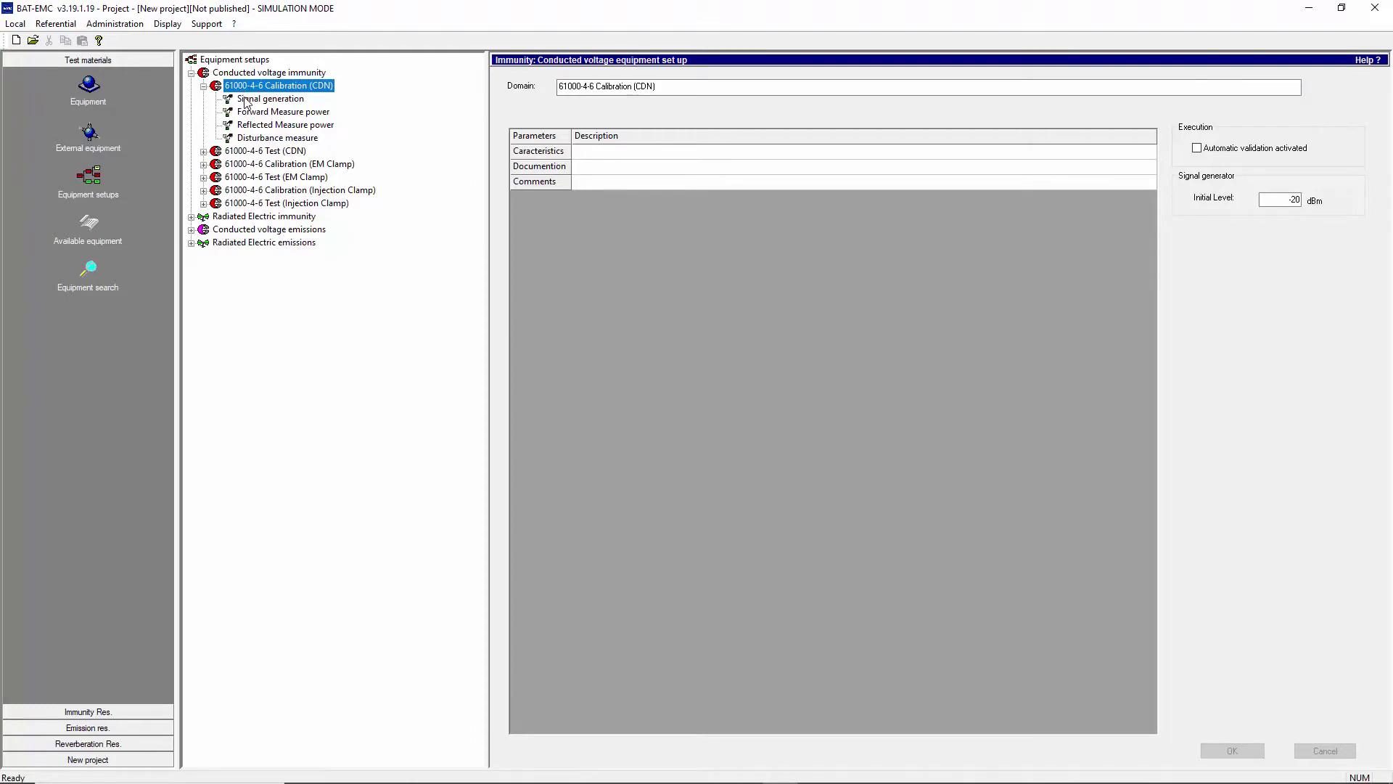
{"action": "left_click", "coordinate": [247, 101]}
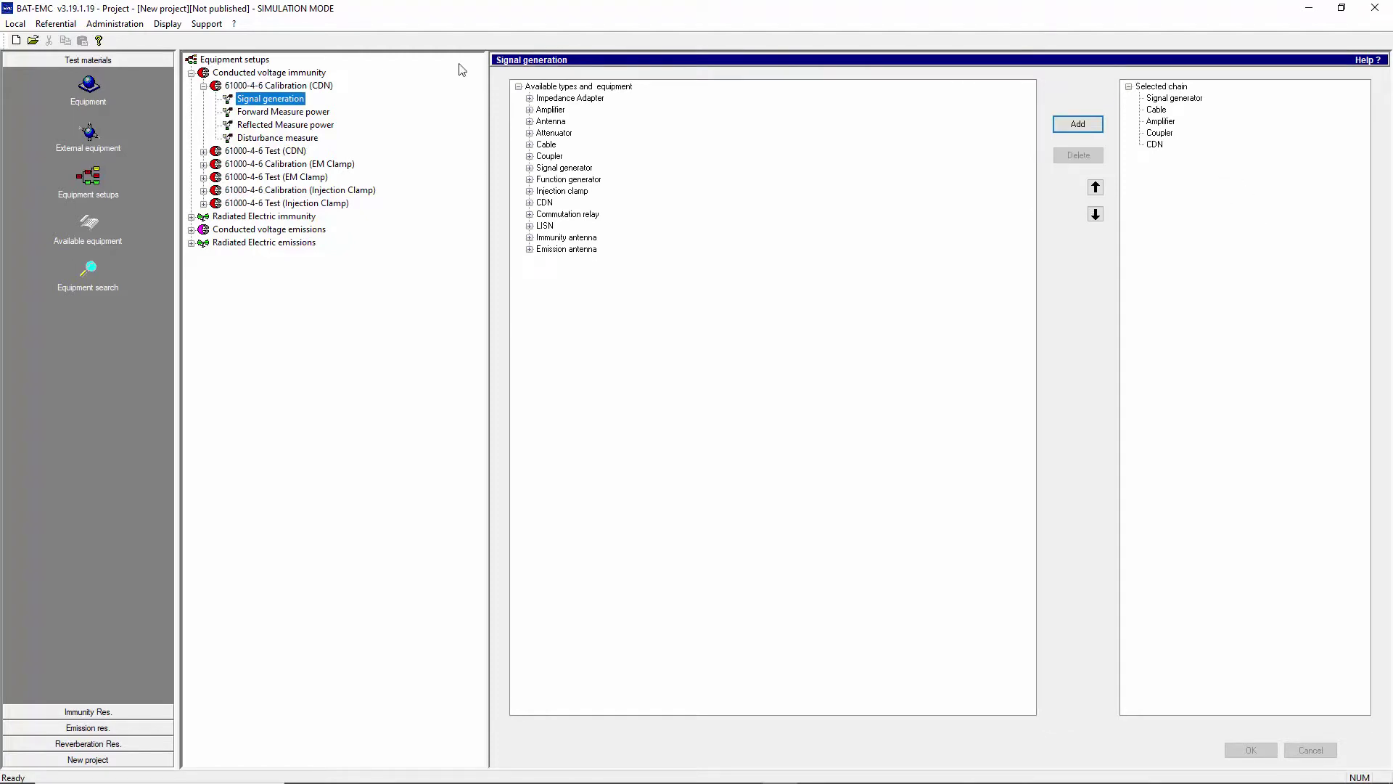
{"action": "left_click", "coordinate": [287, 113]}
{"action": "left_click", "coordinate": [289, 127]}
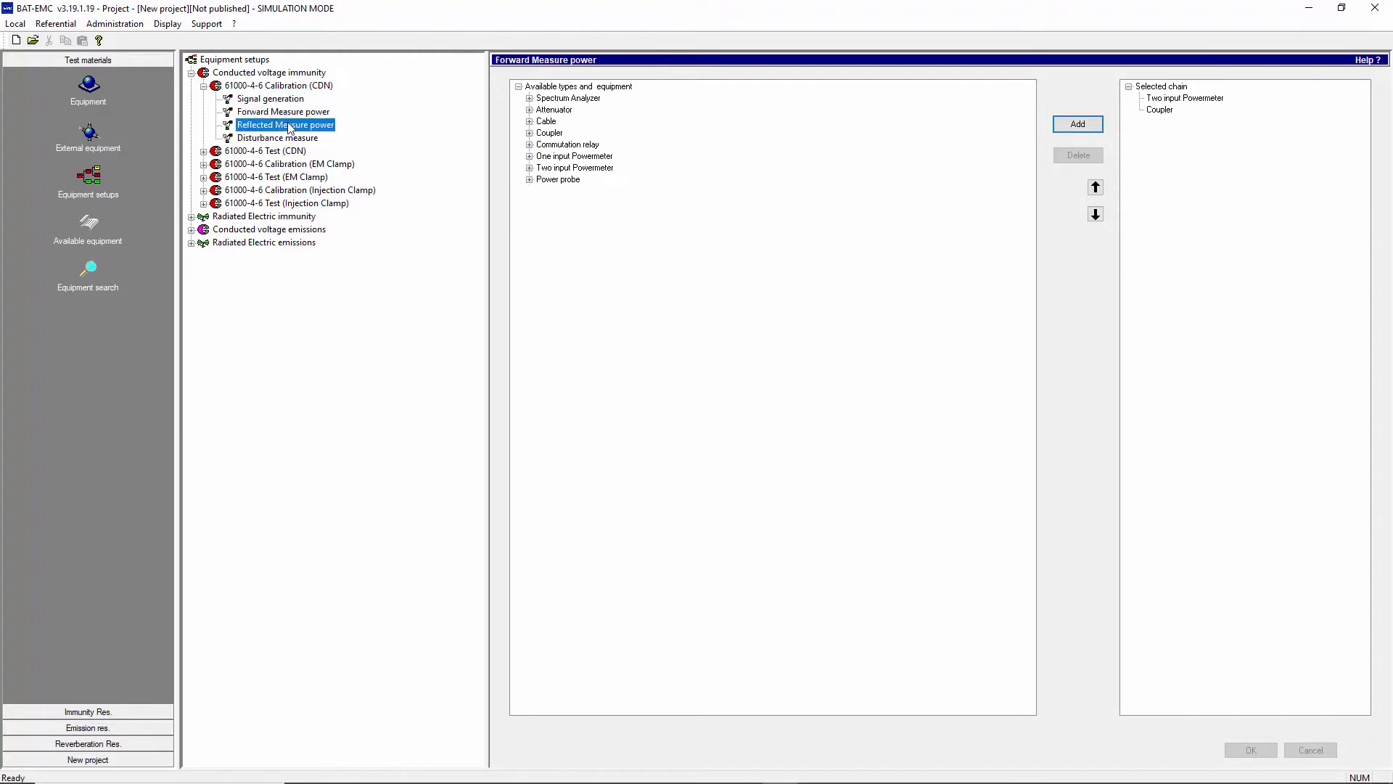
{"action": "left_click", "coordinate": [291, 139]}
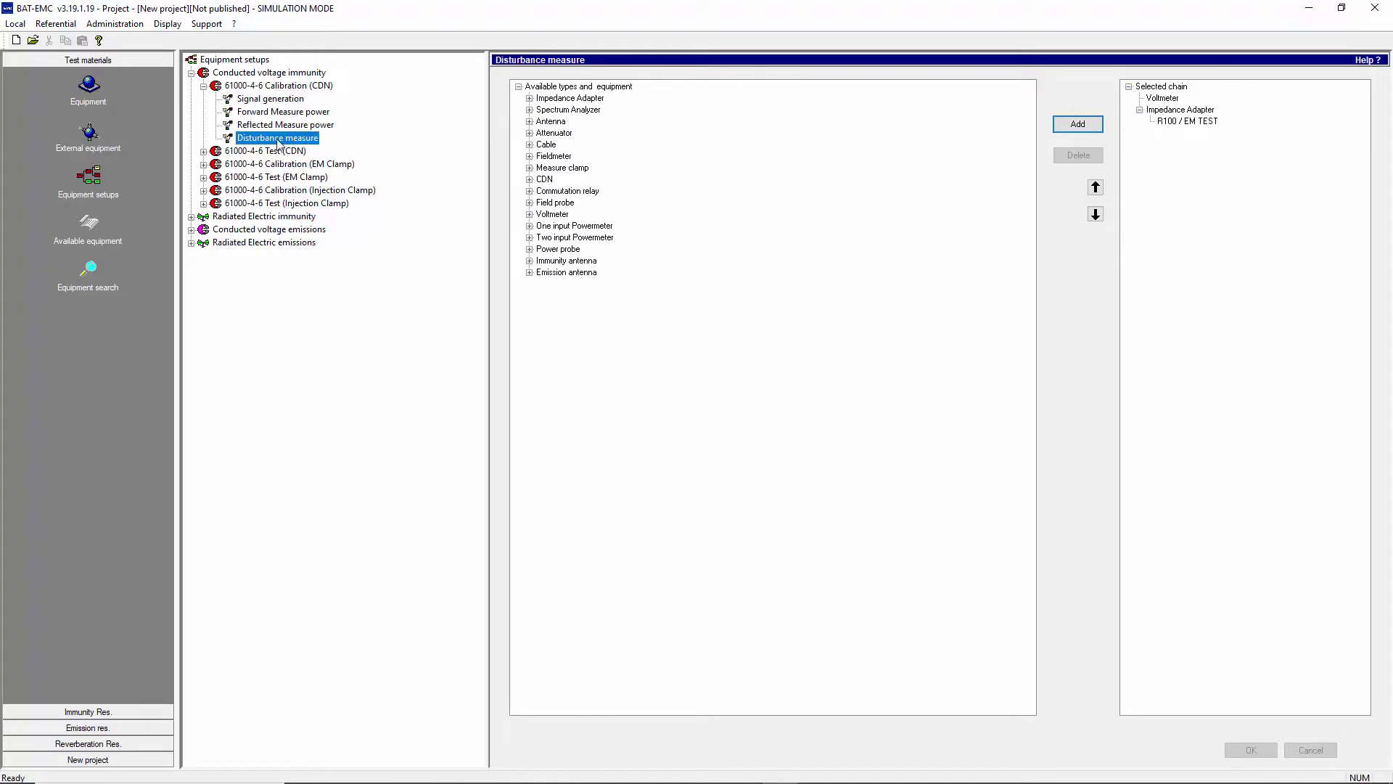
{"action": "left_click", "coordinate": [204, 151]}
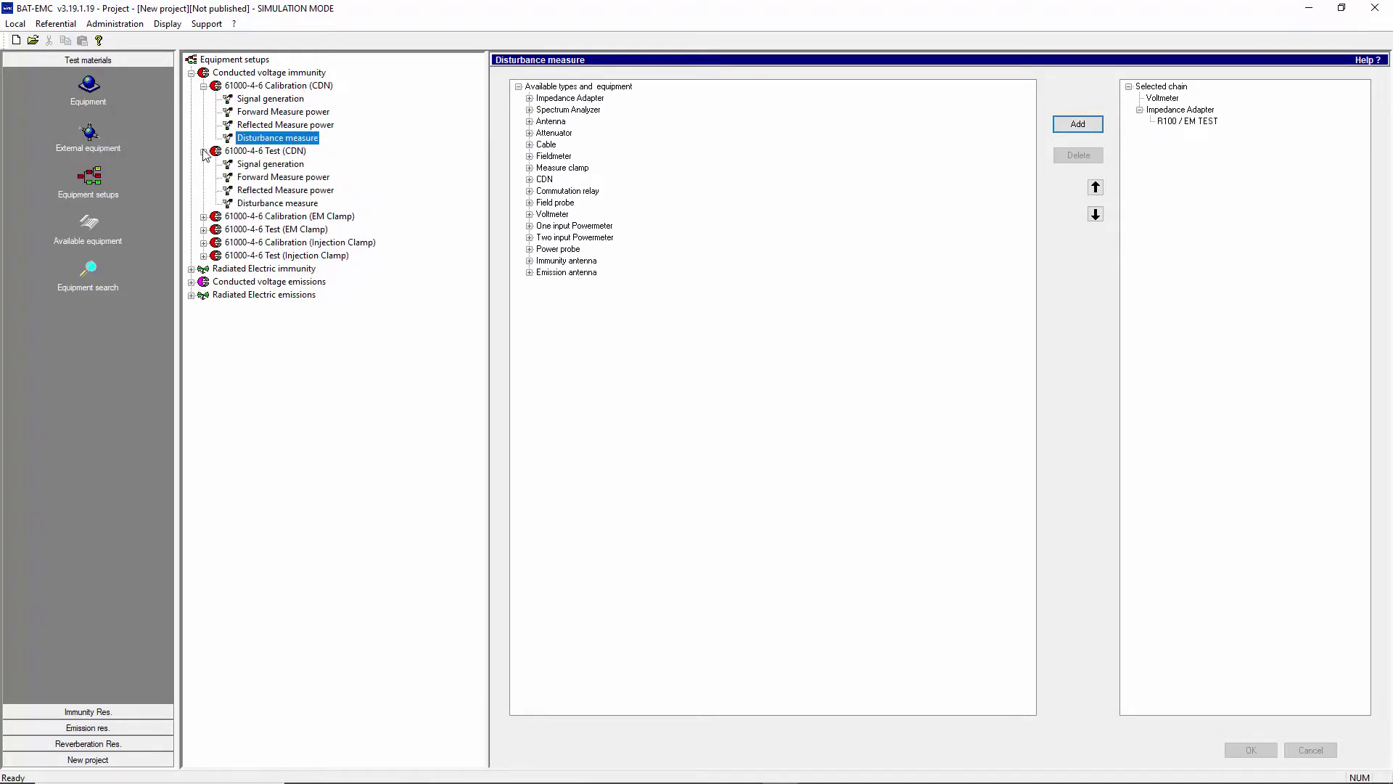
{"action": "left_click", "coordinate": [274, 204]}
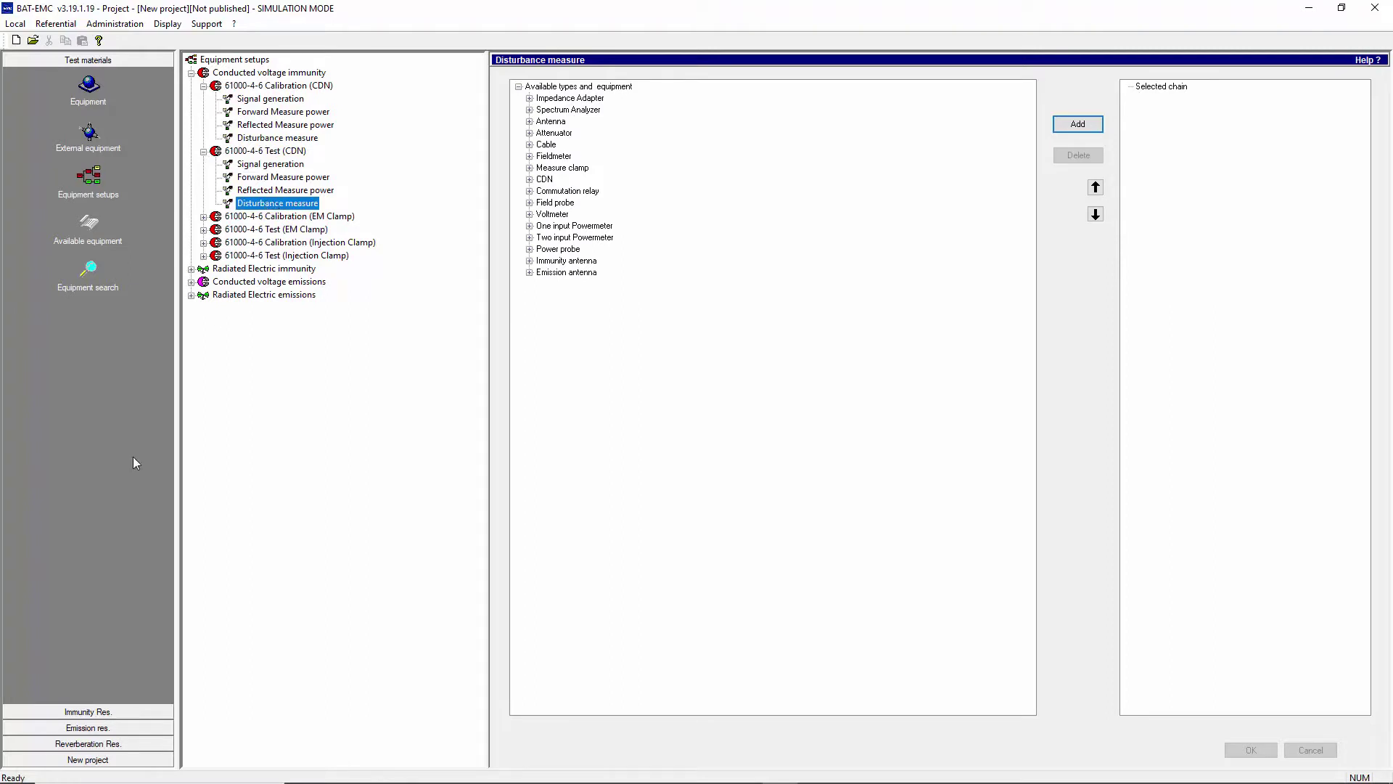
- Review the immunity targets and the Calibration and Fast regulation parameters in the immunity resources
{"action": "left_click", "coordinate": [66, 712]}
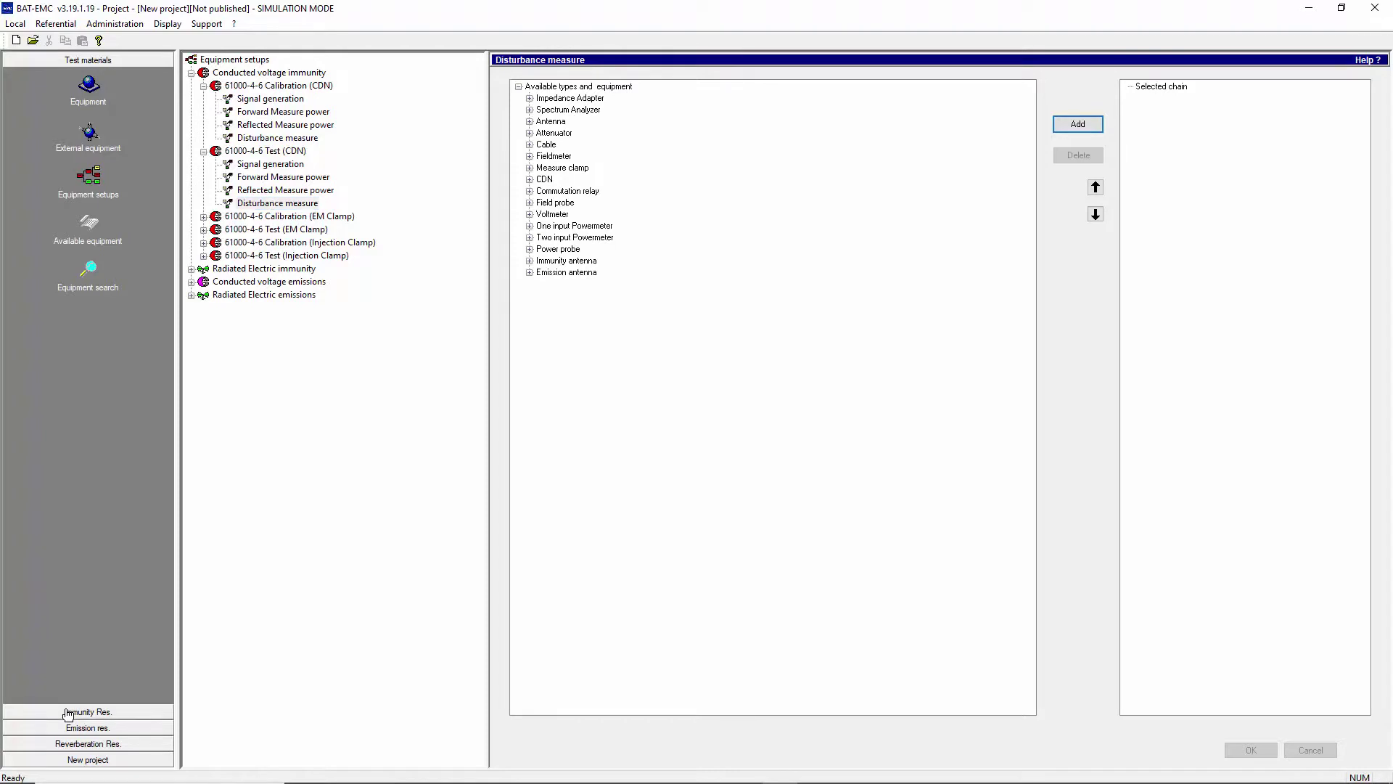
{"action": "left_click", "coordinate": [91, 105]}
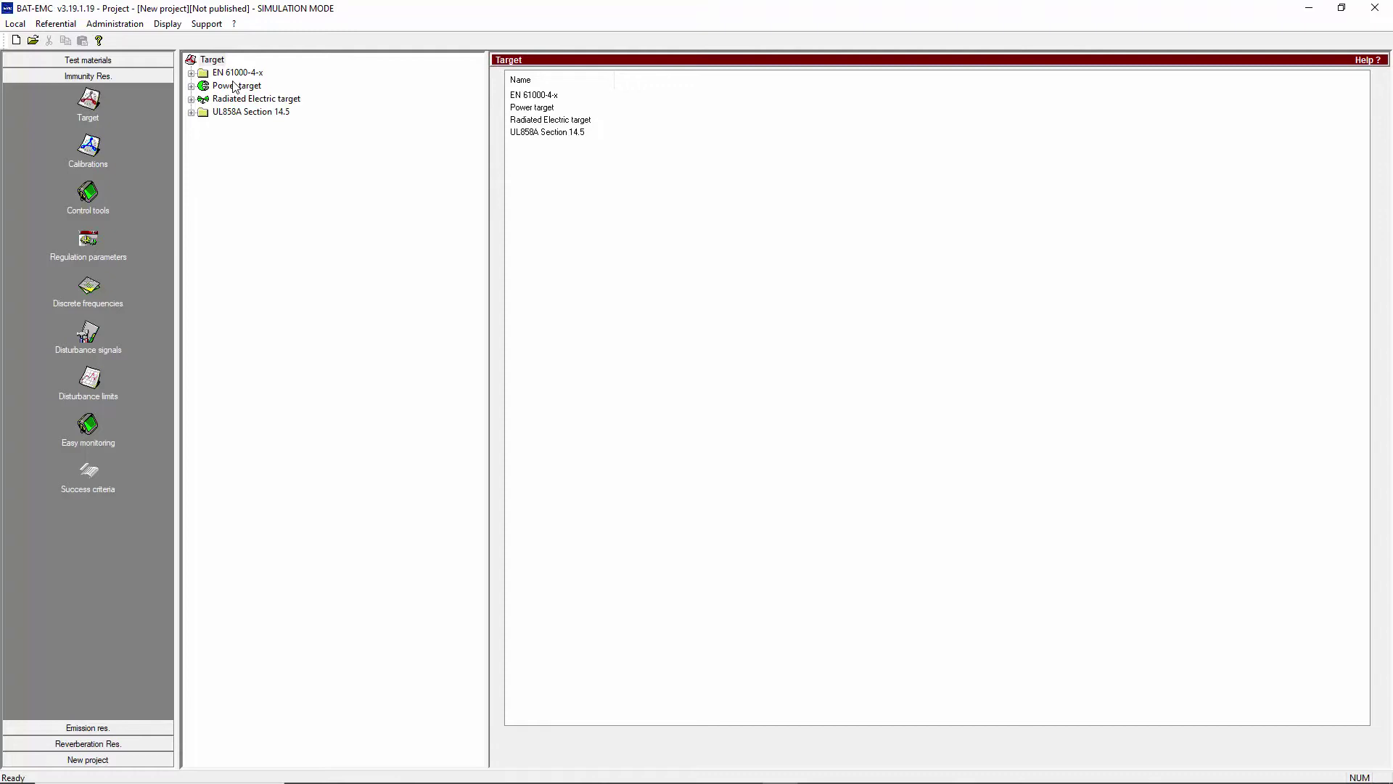
{"action": "left_click", "coordinate": [93, 251]}
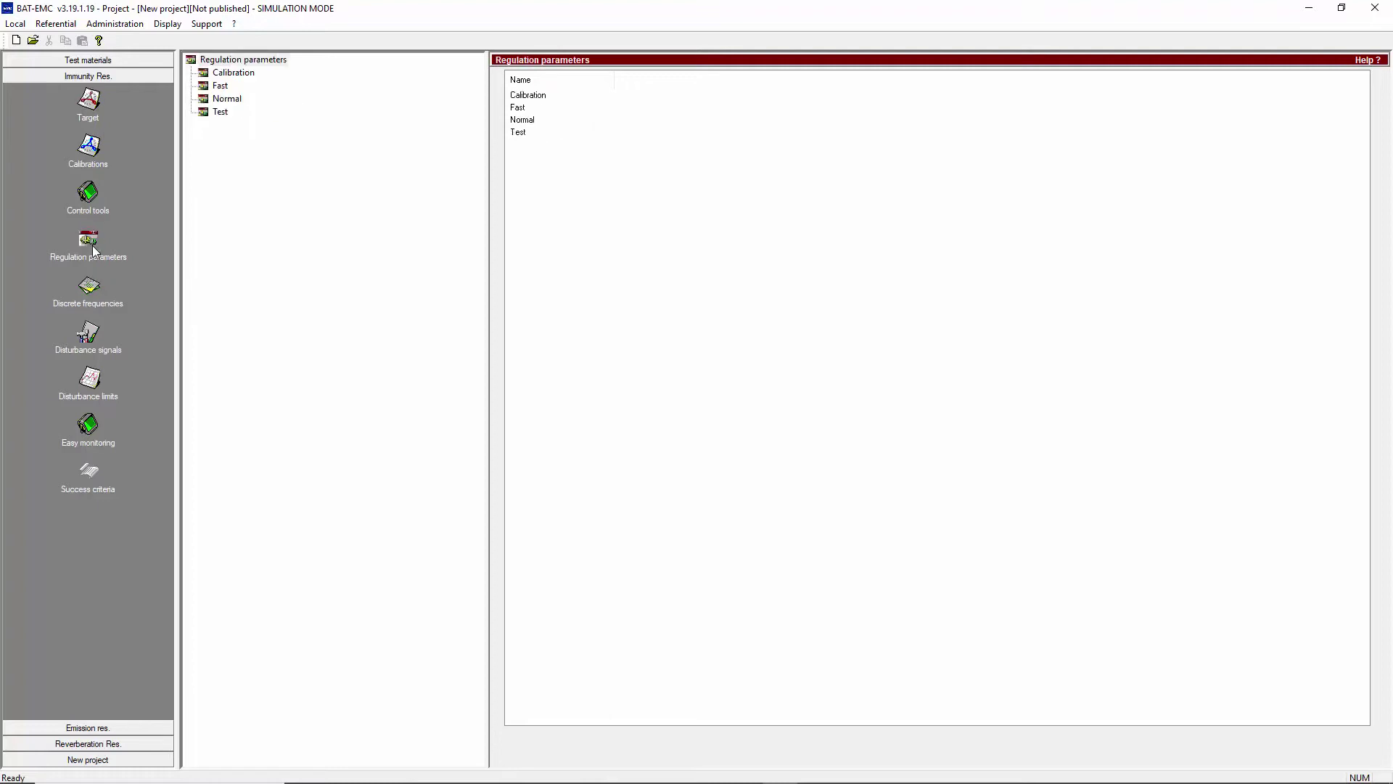
{"action": "left_click", "coordinate": [238, 75]}
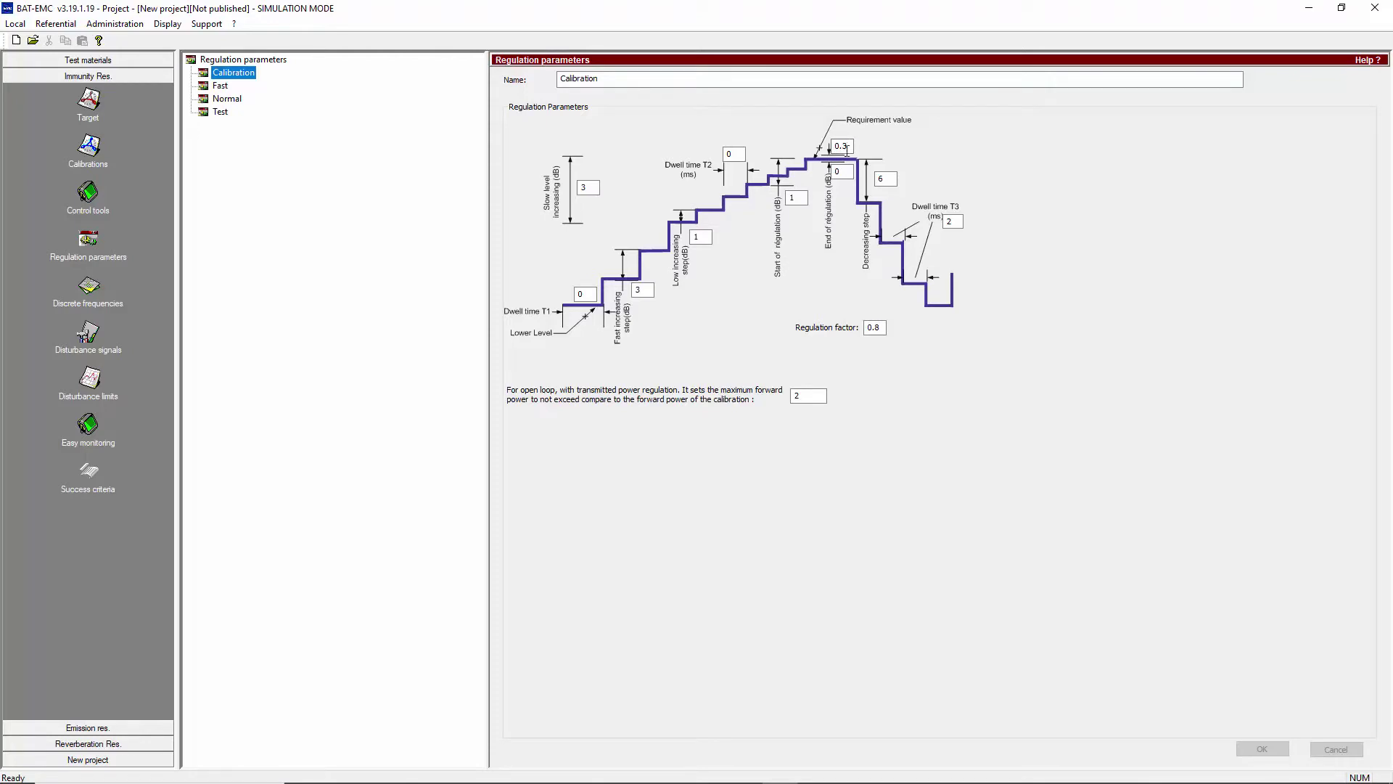
{"action": "left_click", "coordinate": [844, 172]}
{"action": "left_click", "coordinate": [208, 87]}
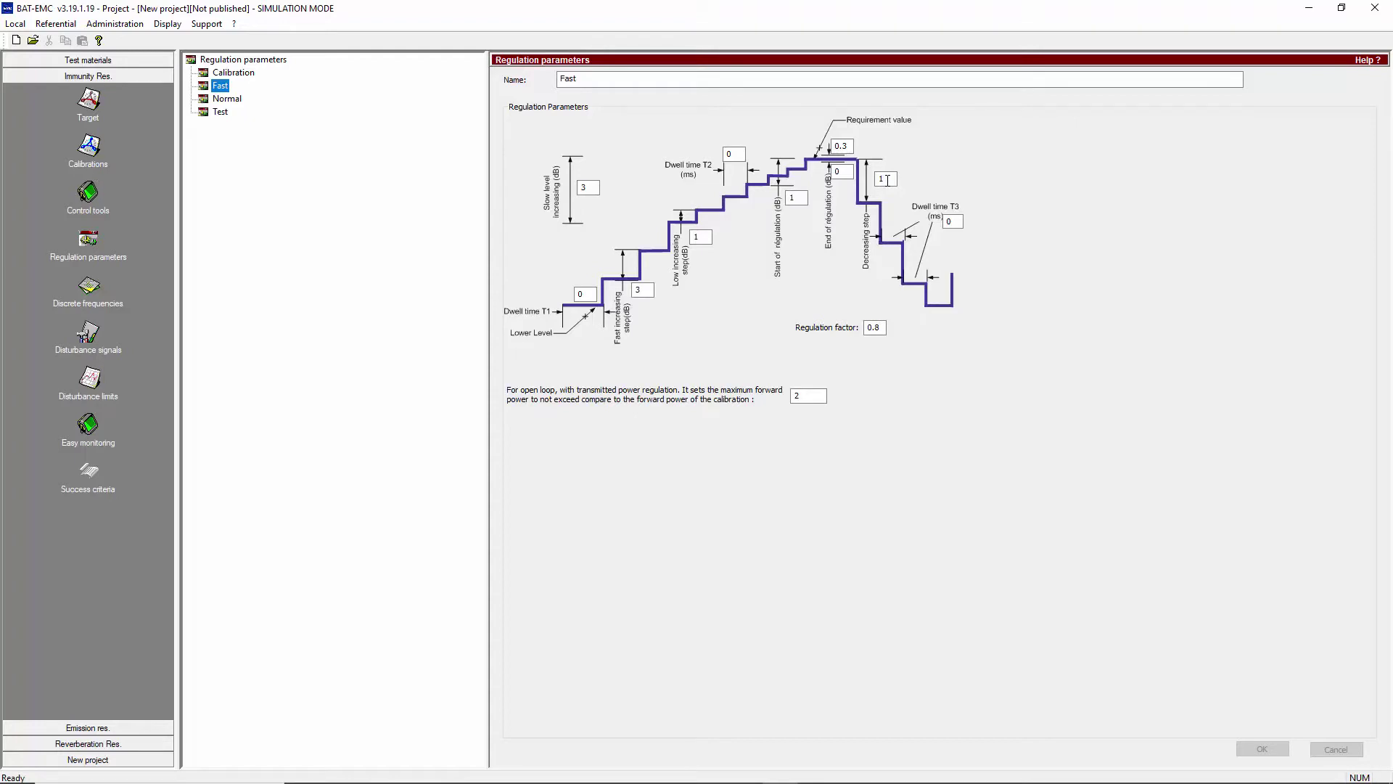
- Visualize the results graph of the conducted voltage calibration Cal 61000-4.6 18V (CDN) 1.1.2019, and close it after viewing
{"action": "left_click", "coordinate": [94, 151]}
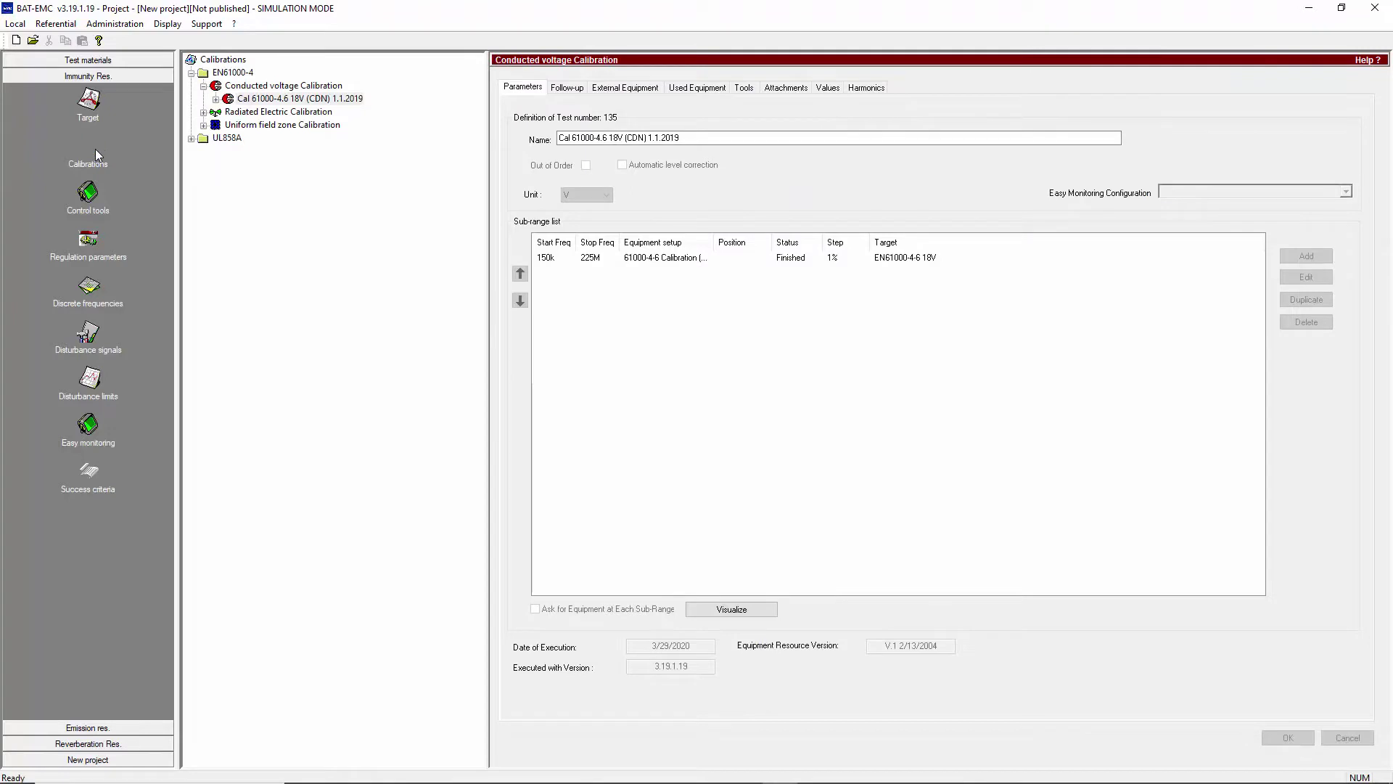
{"action": "left_click", "coordinate": [259, 87]}
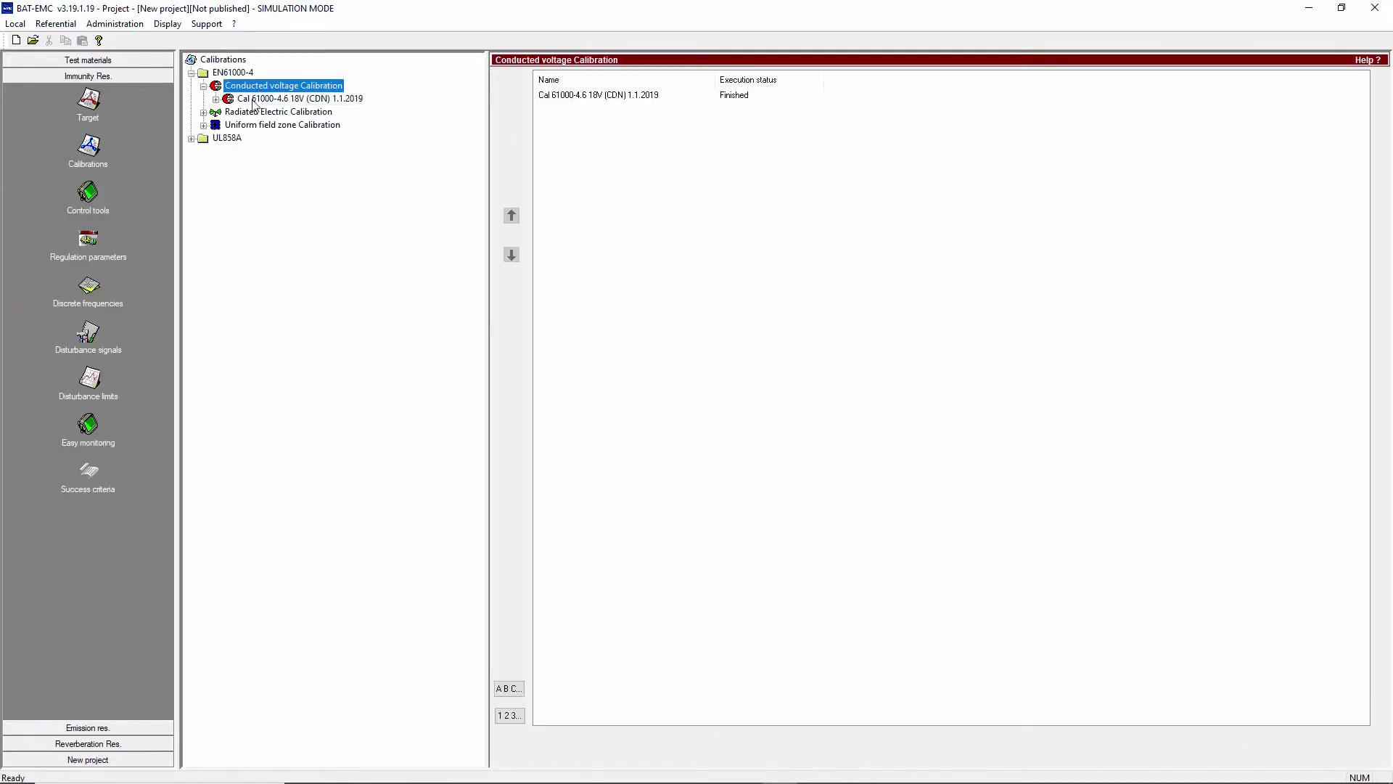
{"action": "left_click", "coordinate": [216, 100]}
{"action": "left_click", "coordinate": [259, 102]}
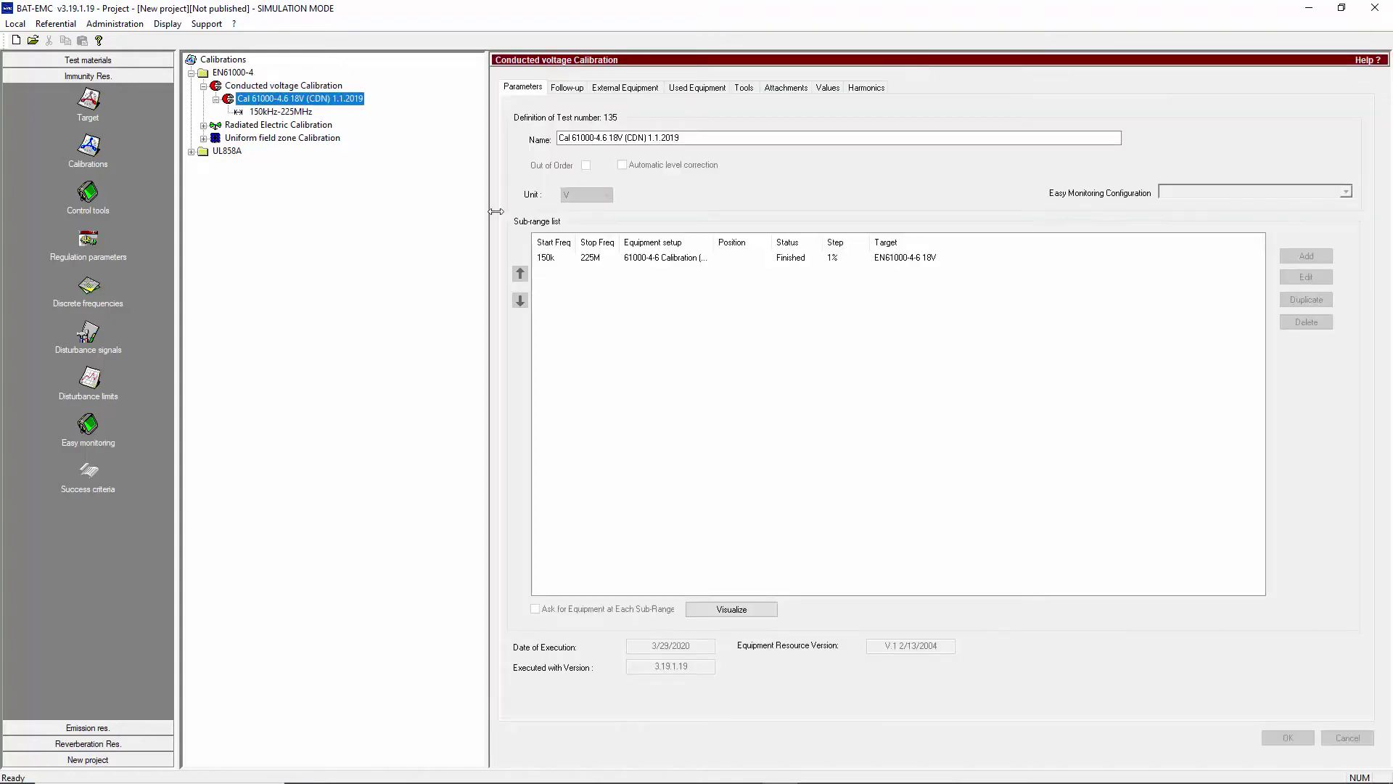
{"action": "left_click", "coordinate": [725, 612]}
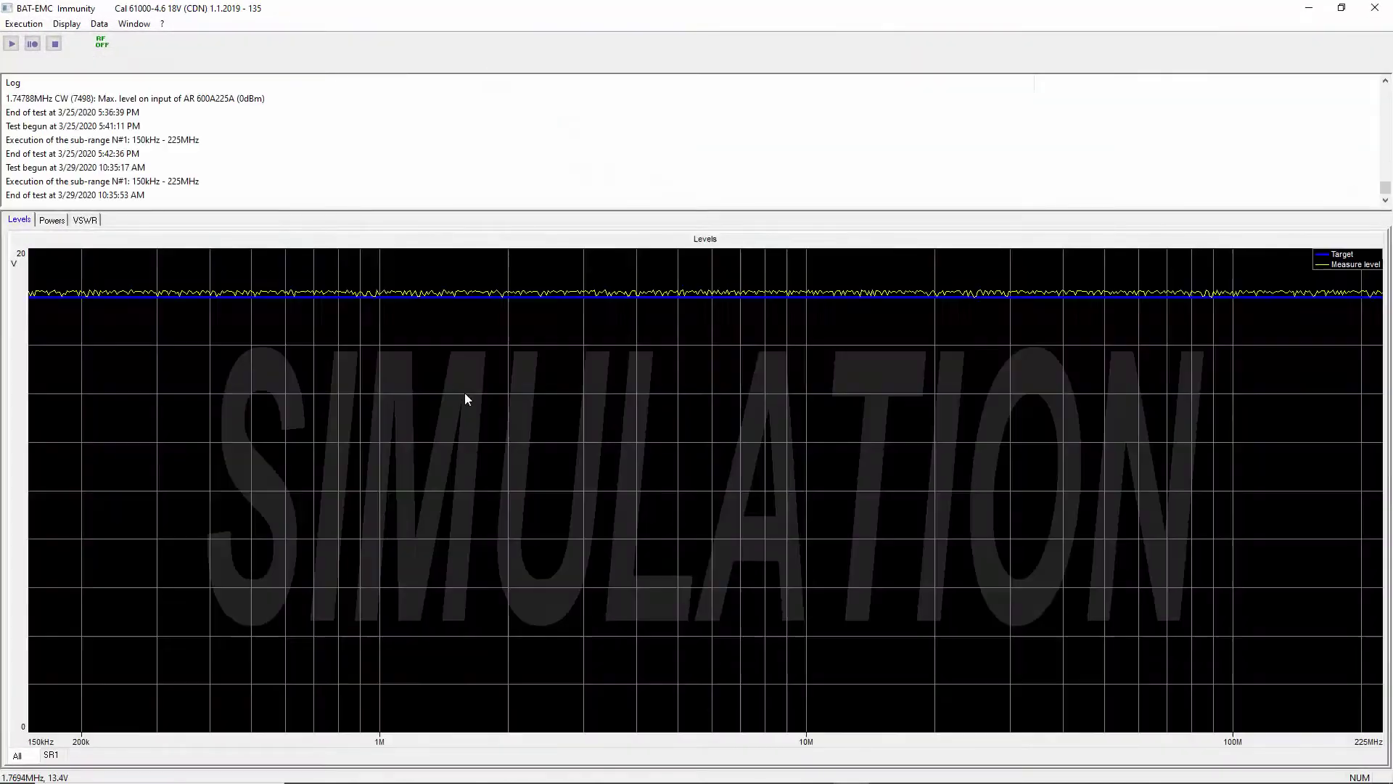
{"action": "left_click", "coordinate": [1377, 16]}
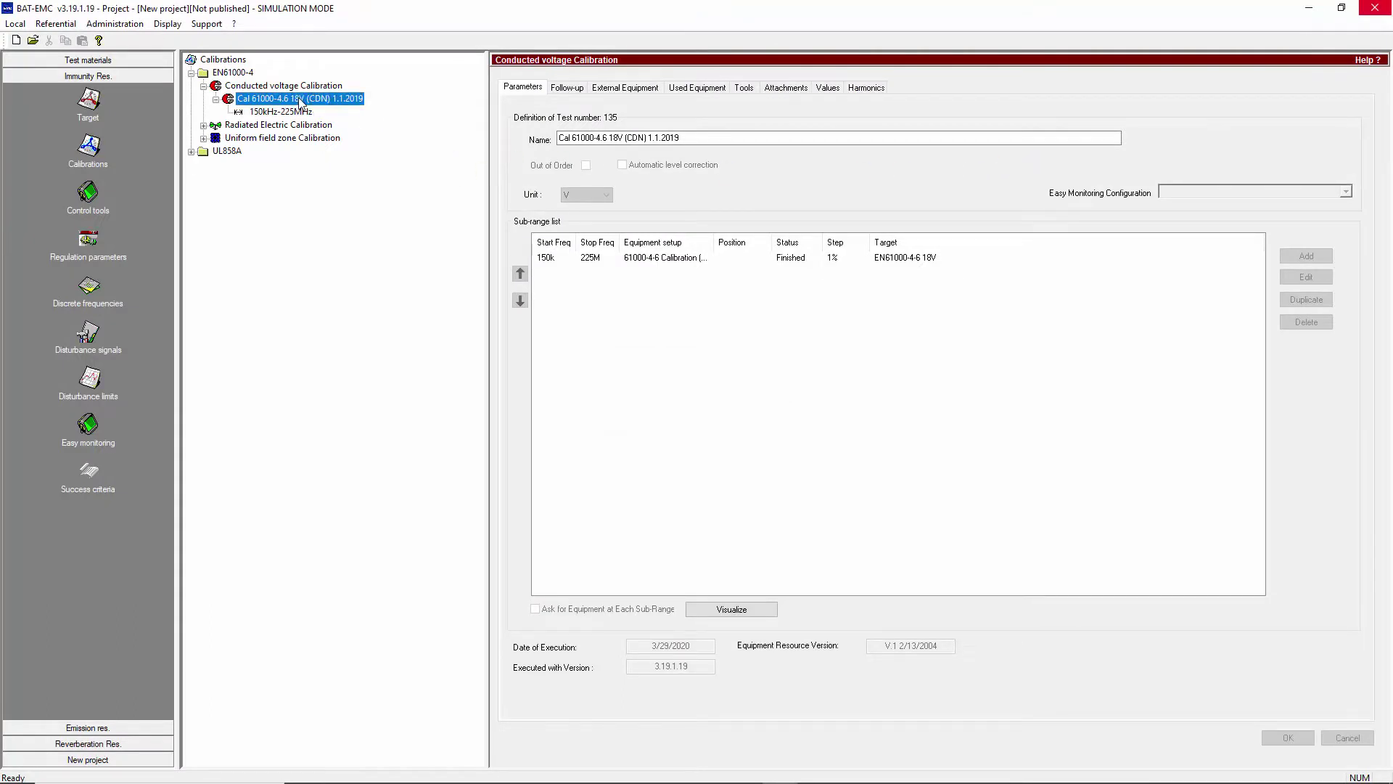
- Duplicate the calibration Cal 61000-4.6 18V (CDN) 1.1.2019 and rename the copy Cal 61000-4.6 18V (CDN) 1.1.2020
{"action": "right_click", "coordinate": [300, 101]}
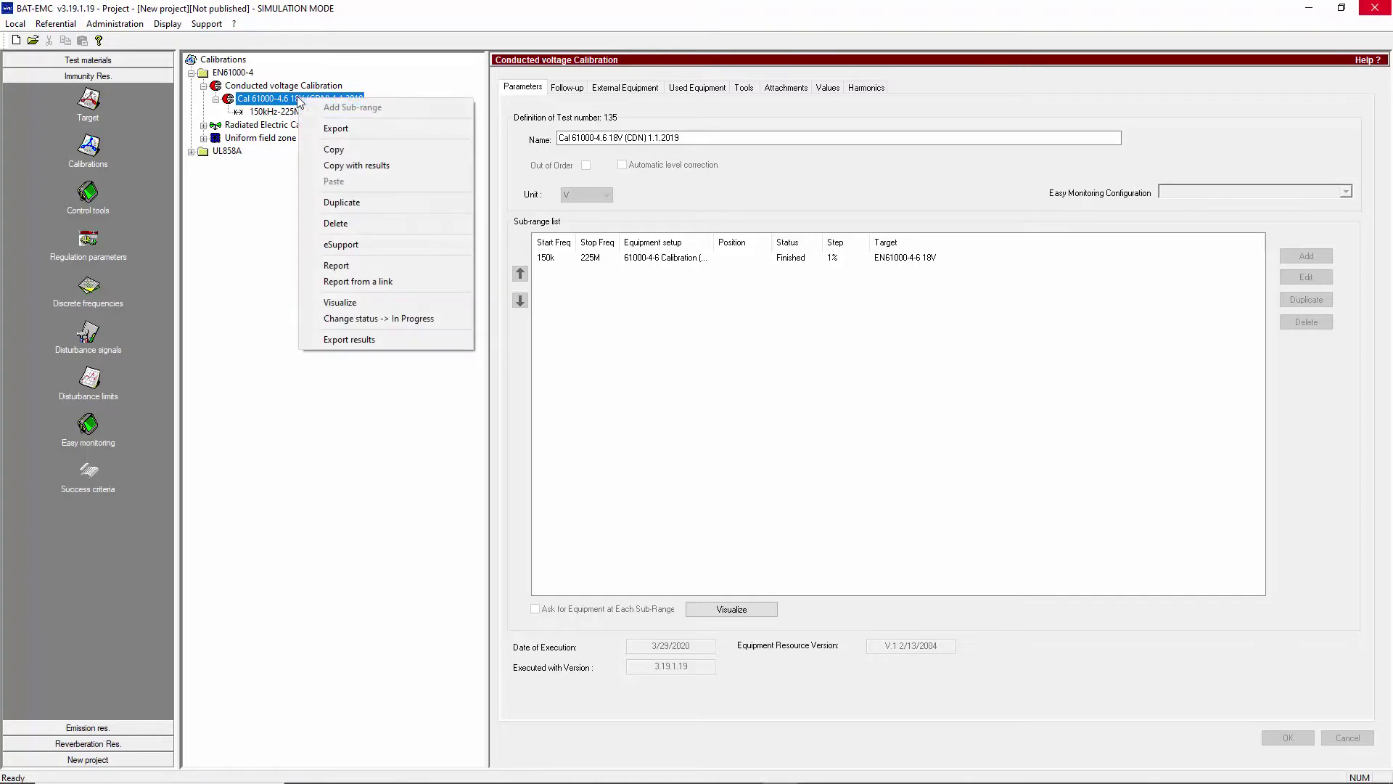
{"action": "left_click", "coordinate": [346, 203]}
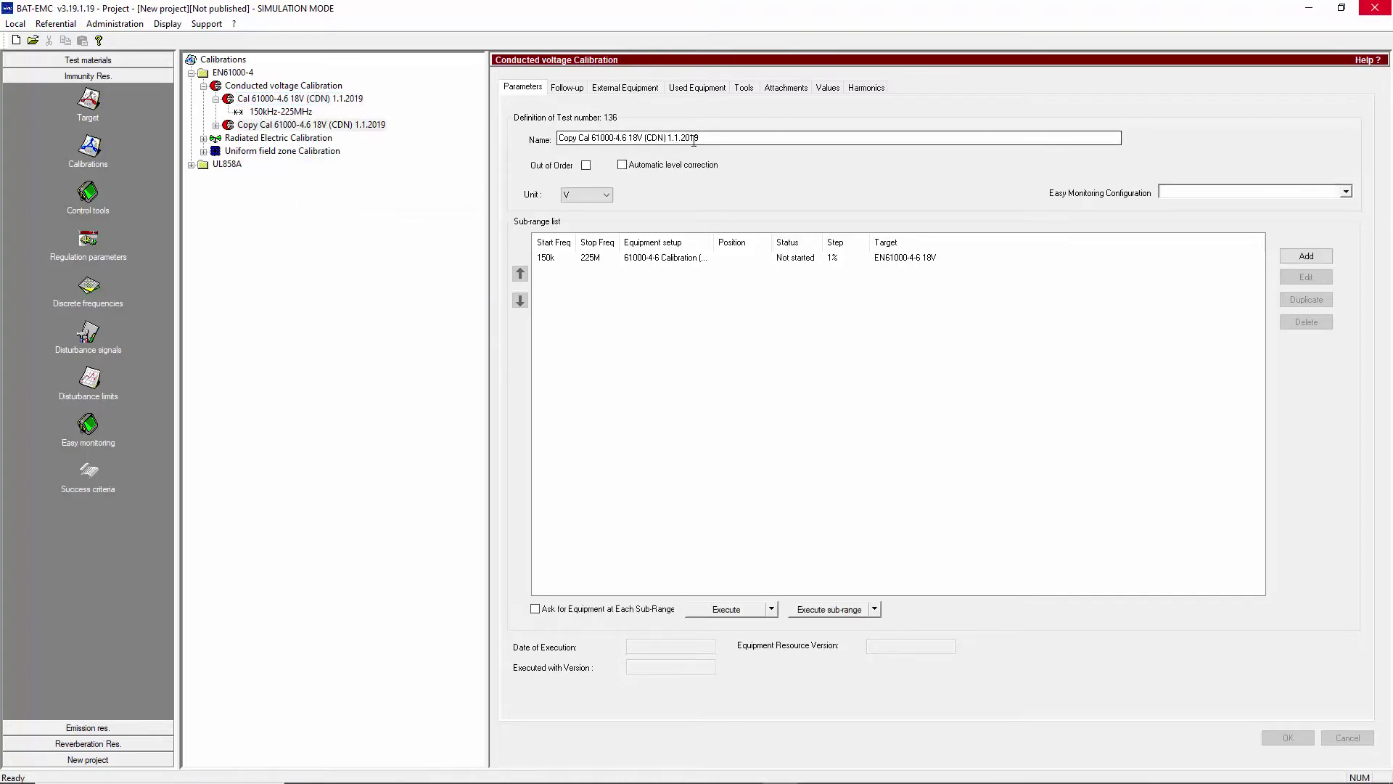
{"action": "left_click", "coordinate": [702, 137]}
{"action": "key", "text": "BackSpace"}
{"action": "key", "text": "BackSpace"}
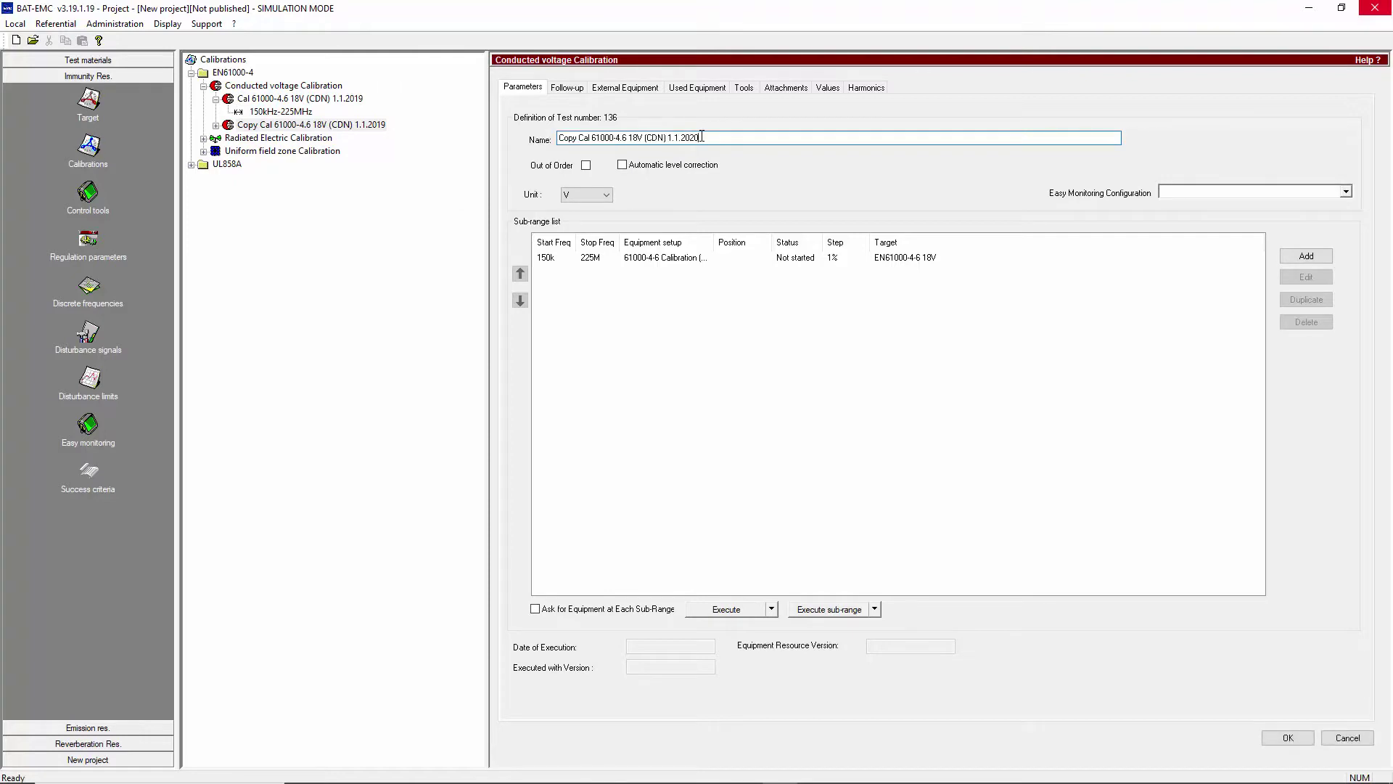
{"action": "type", "text": "20"}
{"action": "left_click_drag", "start_coordinate": [579, 138], "coordinate": [397, 139]}
{"action": "key", "text": "BackSpace"}
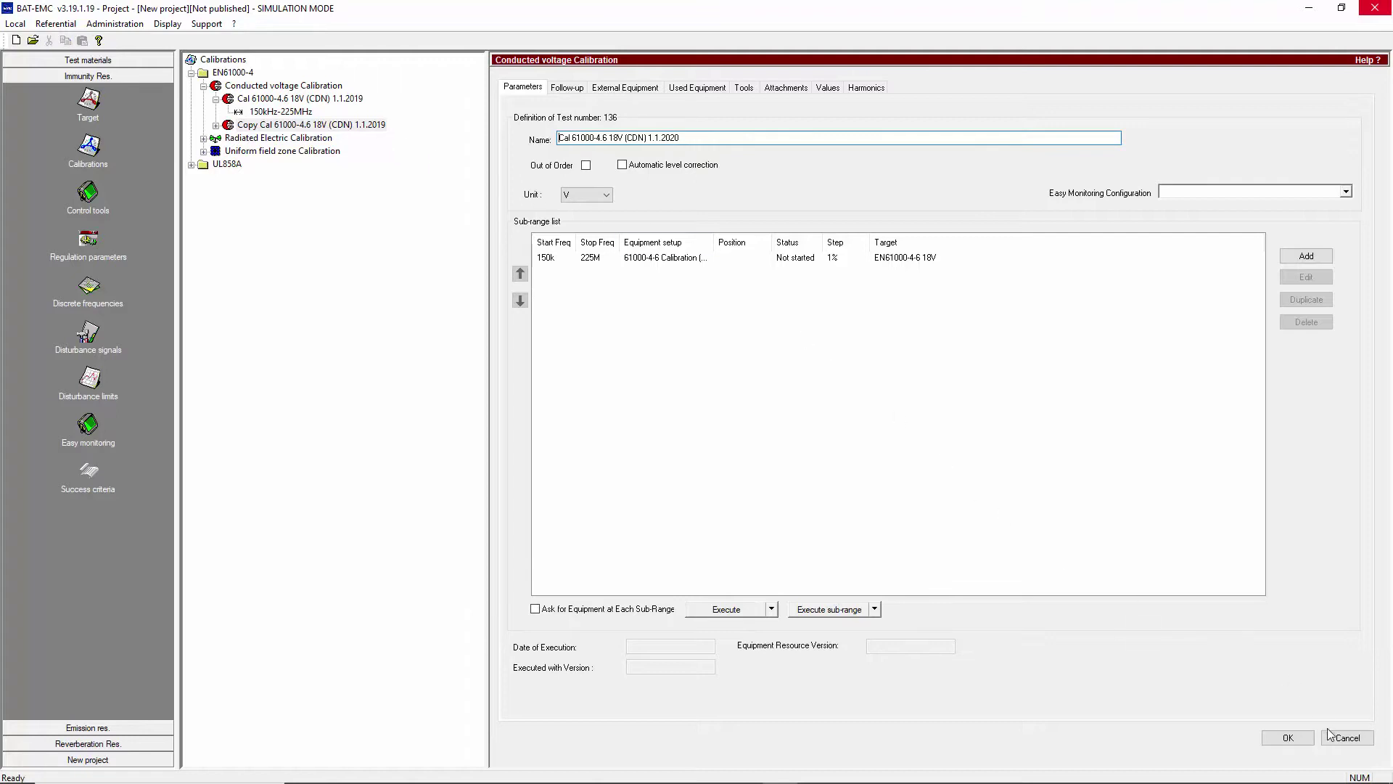
{"action": "left_click", "coordinate": [1286, 738]}
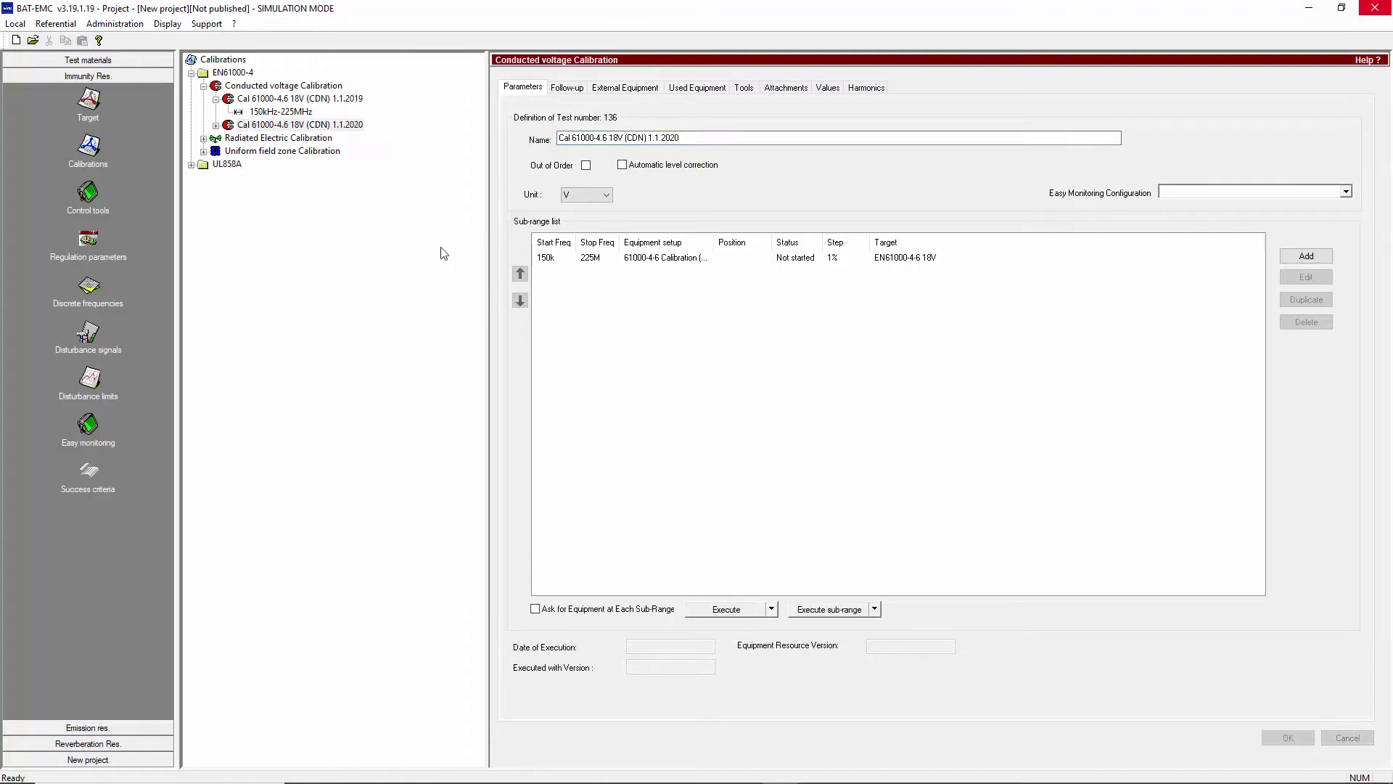
- Review the 150kHz-225MHz sub-range of the 1.1.2020 calibration, checking its progression, step, equipment setup and regulation level options
{"action": "double_click", "coordinate": [656, 259]}
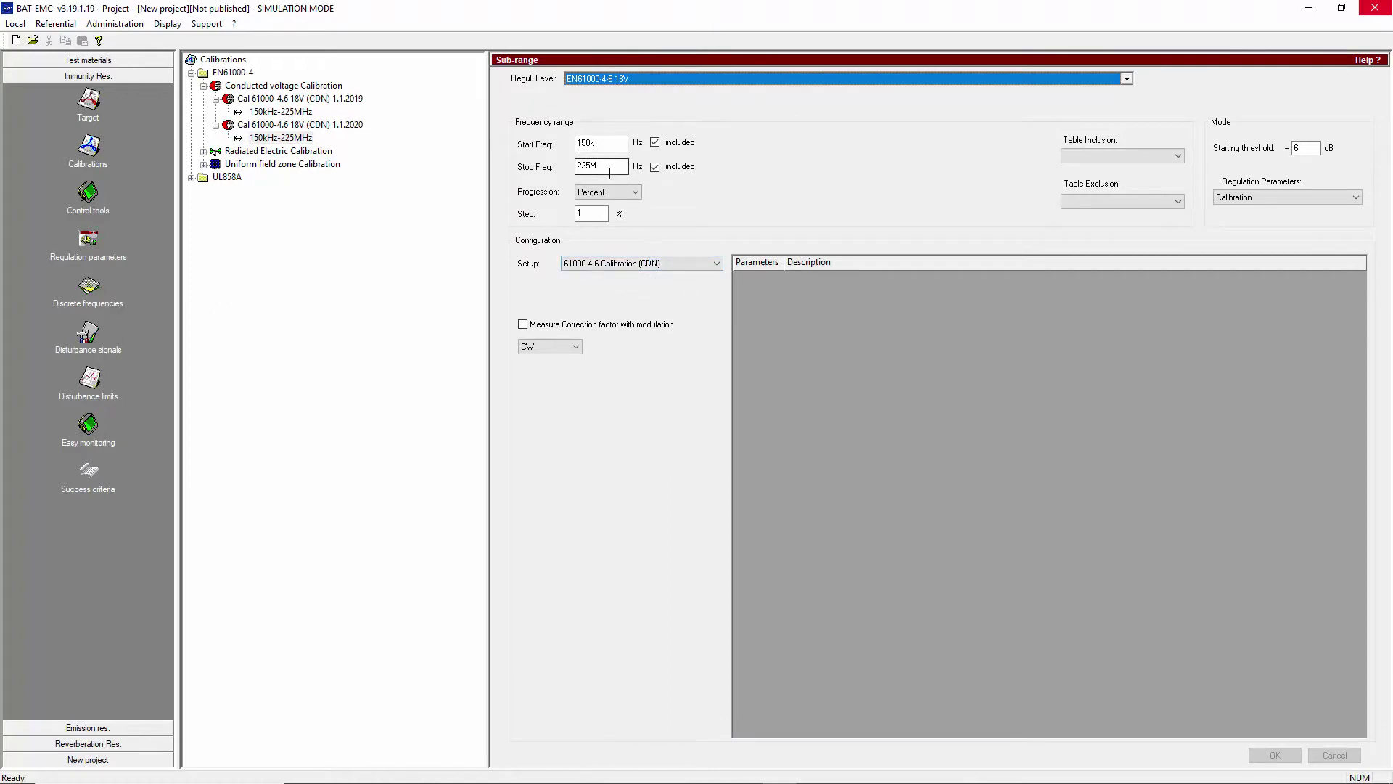
{"action": "left_click", "coordinate": [637, 192]}
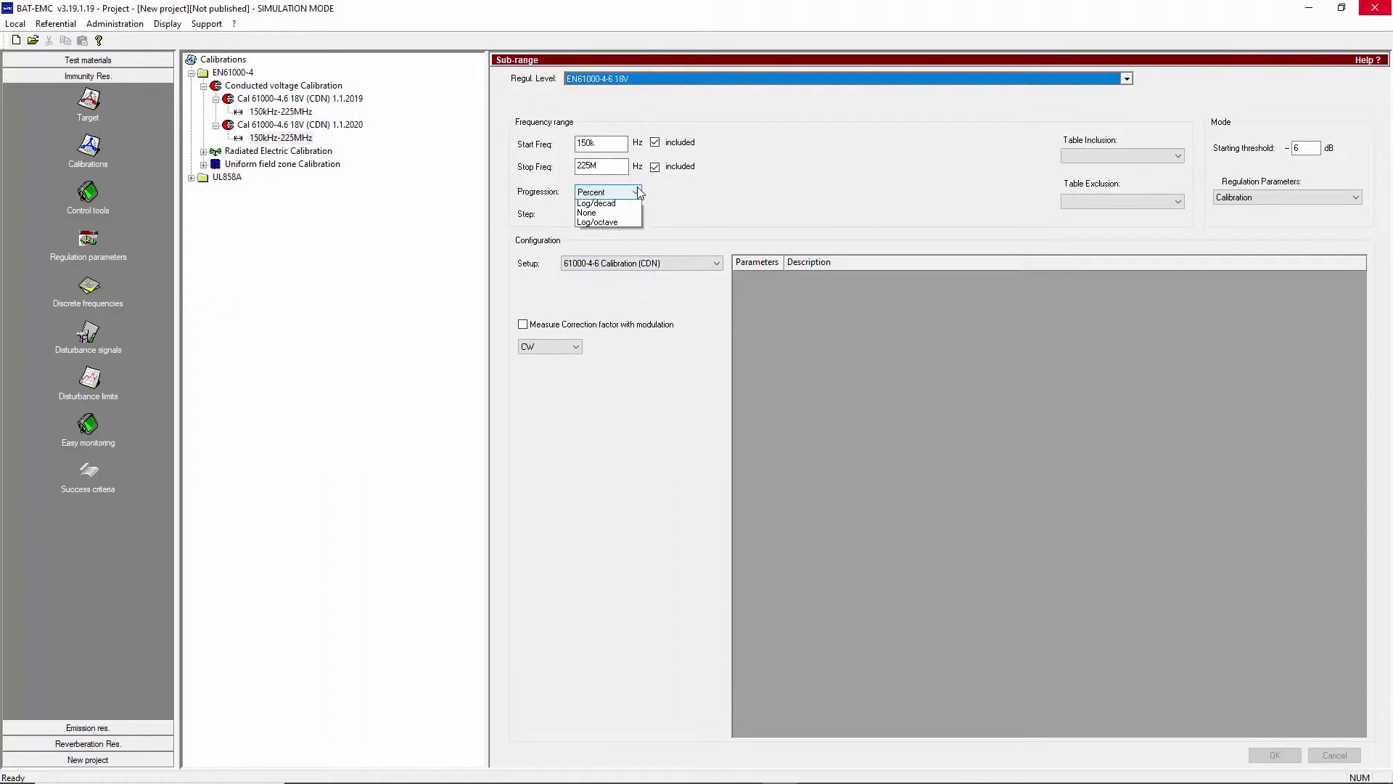
{"action": "left_click", "coordinate": [660, 193]}
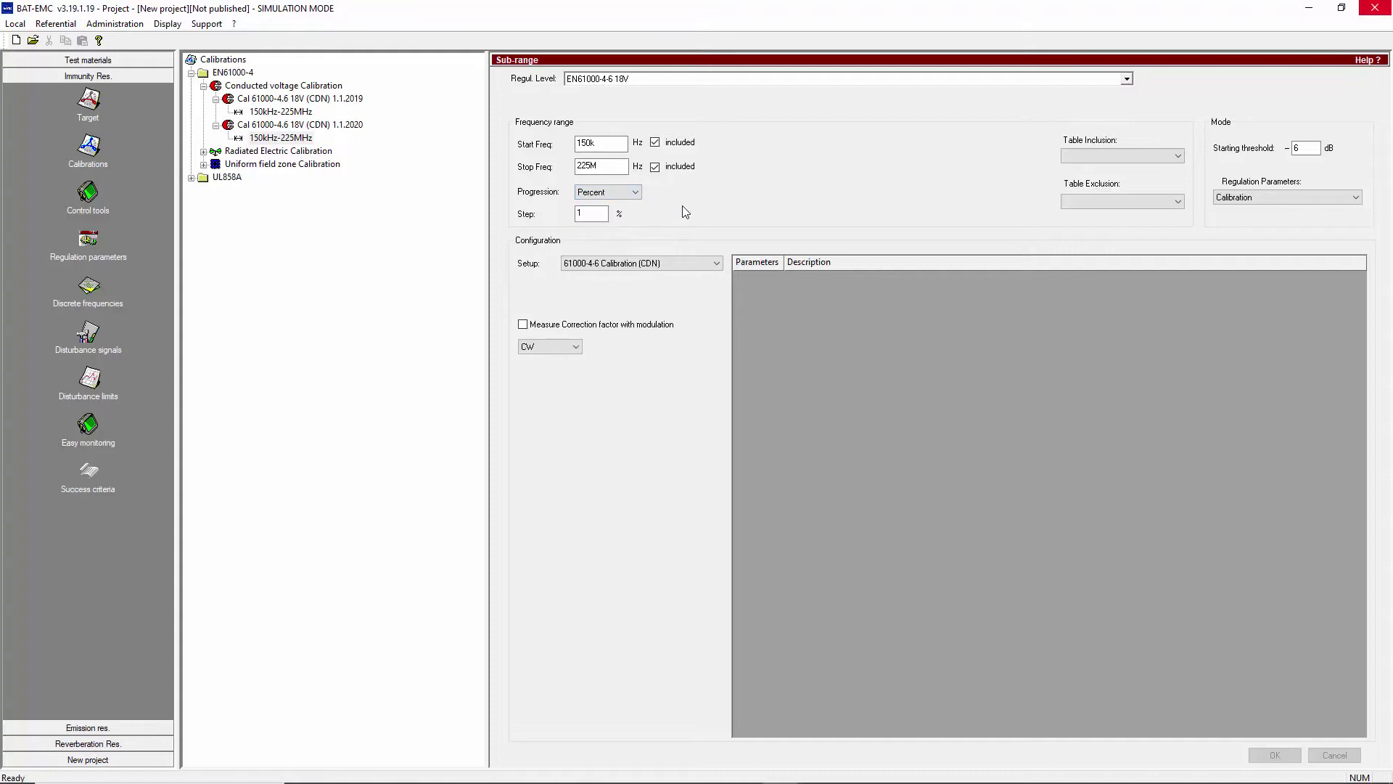
{"action": "left_click", "coordinate": [601, 214]}
{"action": "left_click", "coordinate": [673, 268]}
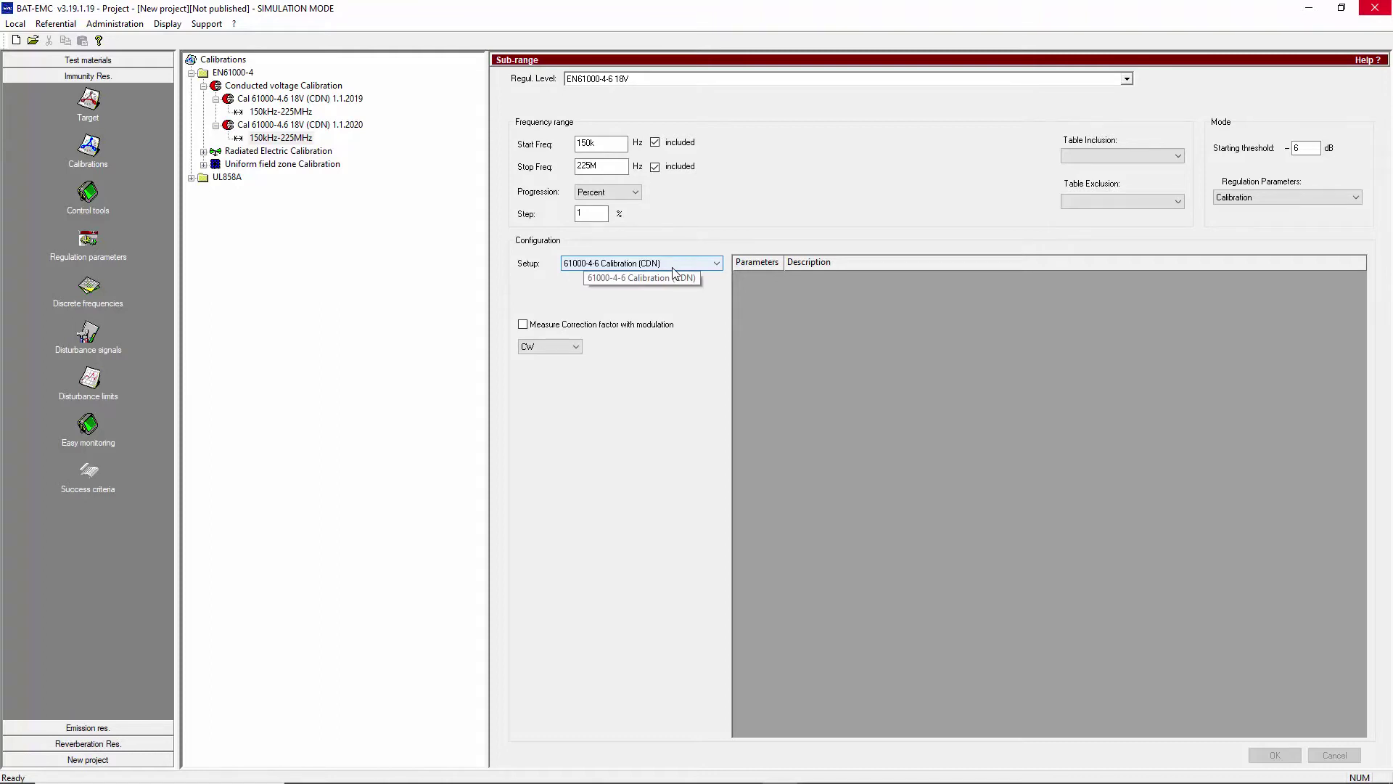
{"action": "left_click", "coordinate": [1127, 80]}
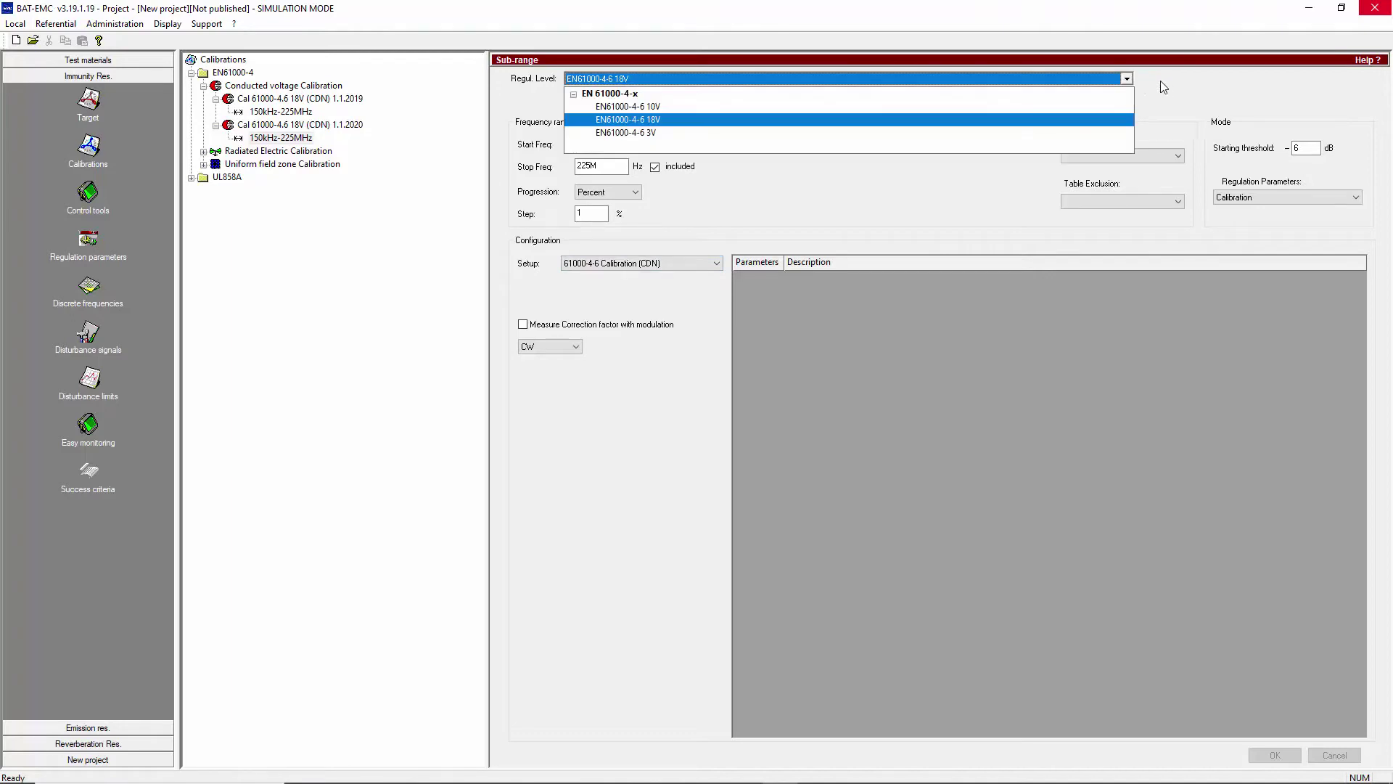
{"action": "left_click", "coordinate": [1163, 82]}
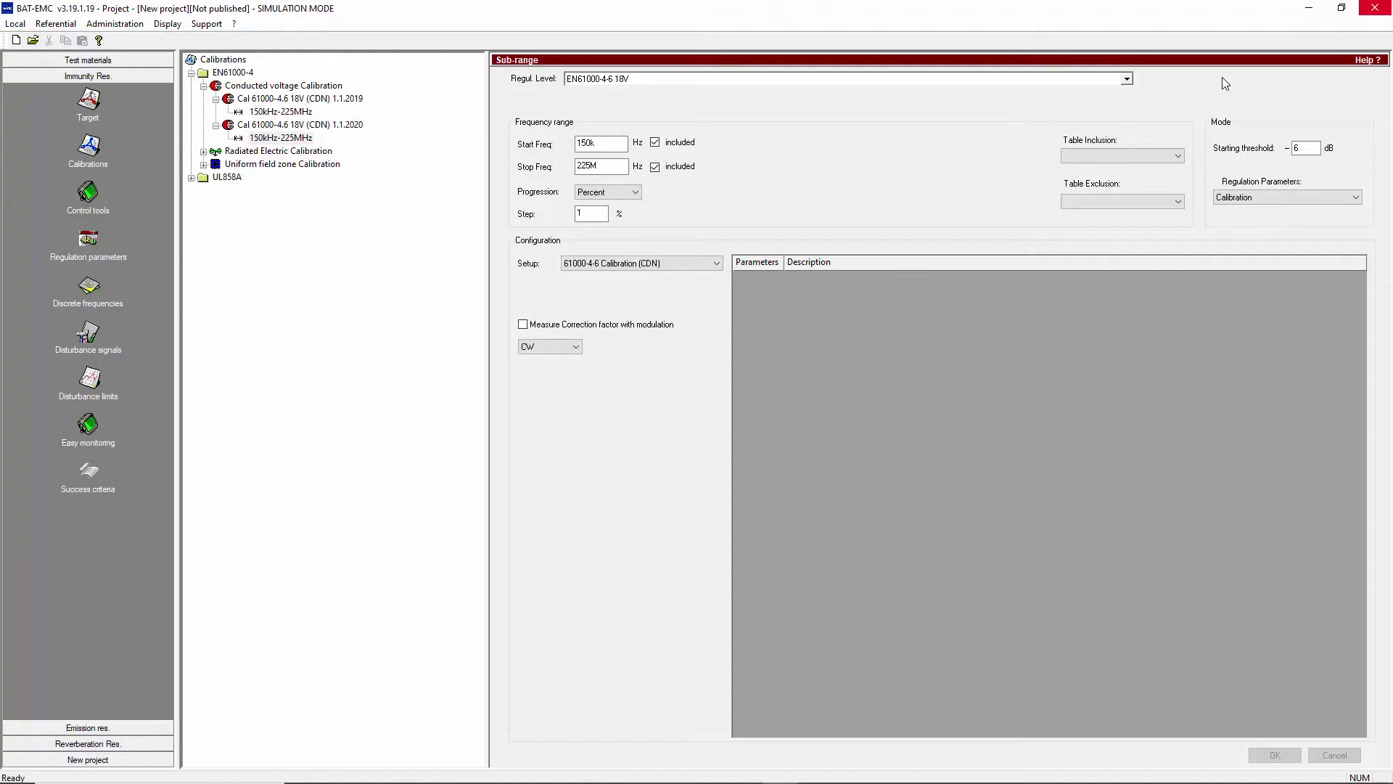
- Execute the calibration Cal 61000-4.6 18V (CDN) 1.1.2020 and choose to stay in simulation
{"action": "left_click", "coordinate": [317, 126]}
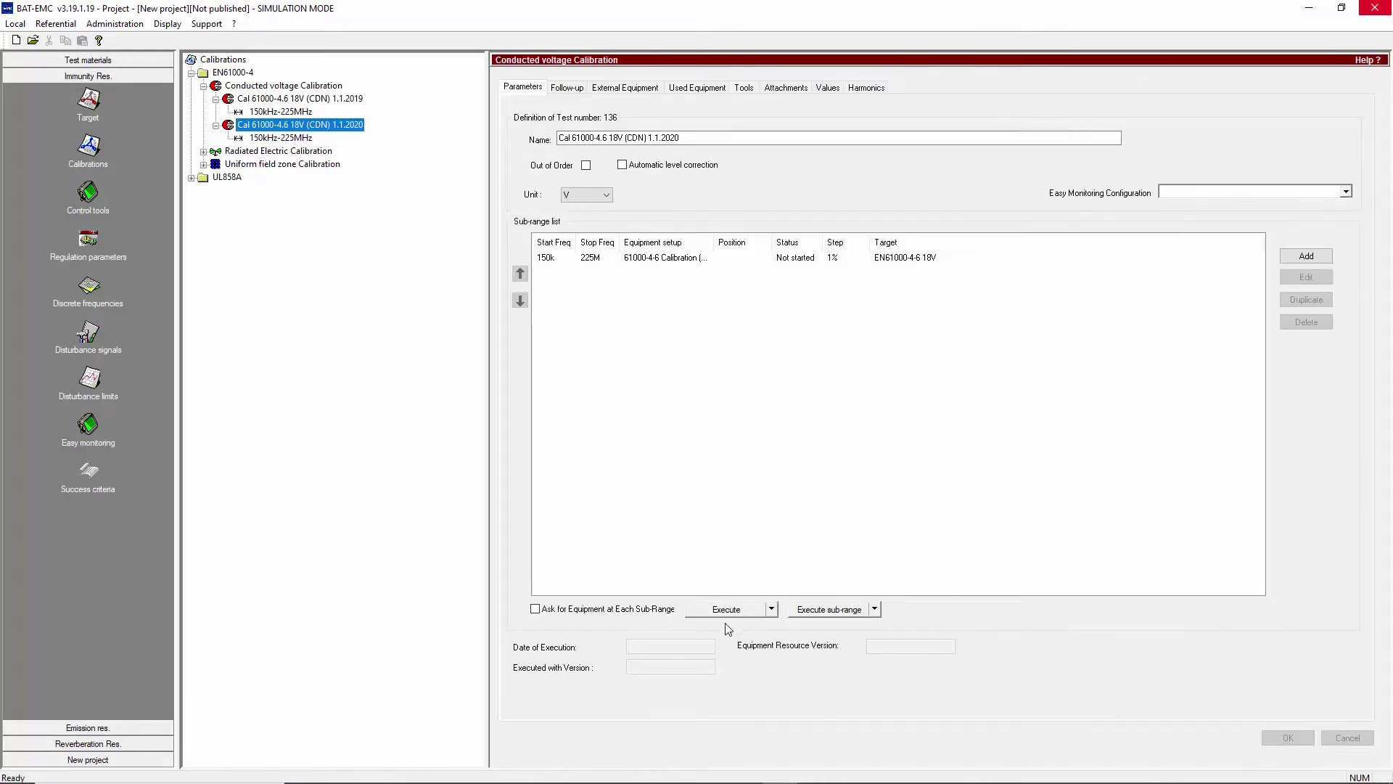
{"action": "left_click", "coordinate": [724, 611]}
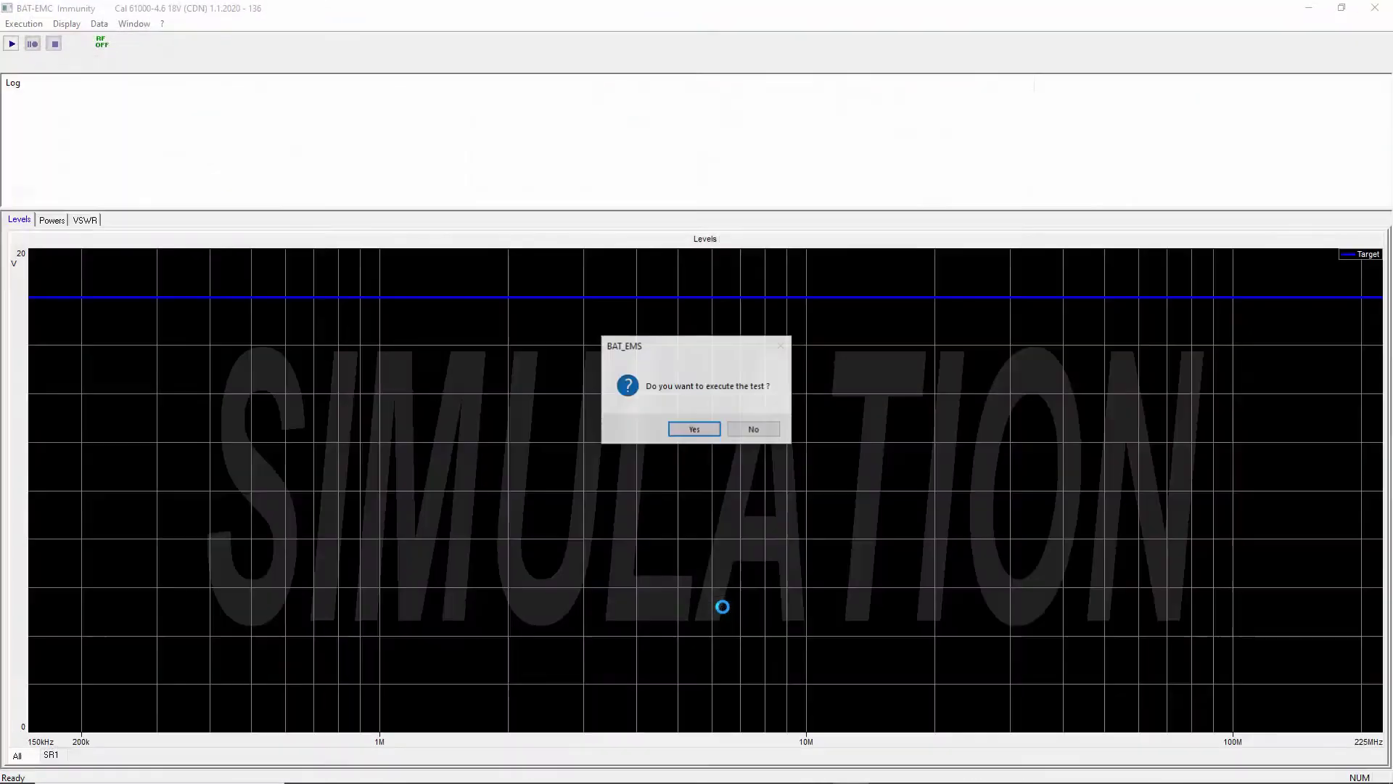
{"action": "left_click", "coordinate": [700, 429]}
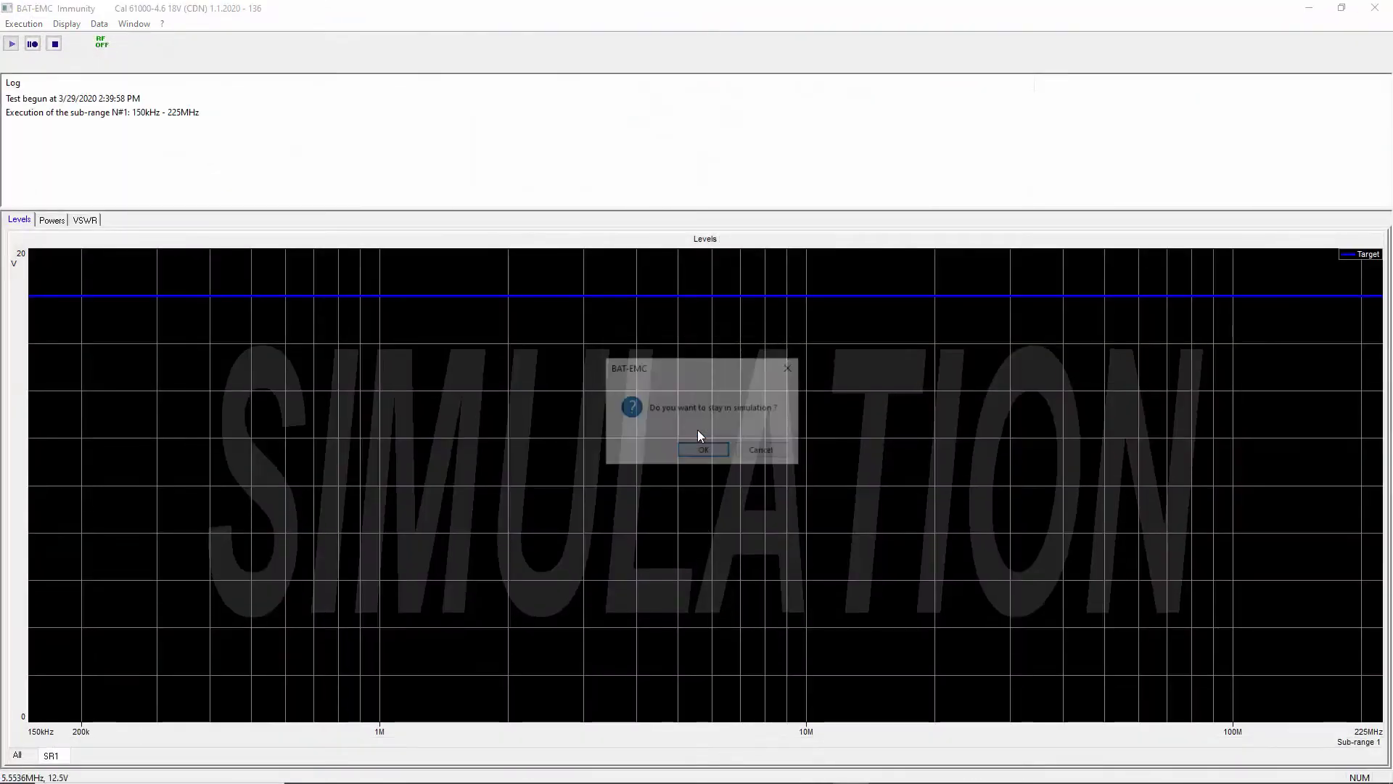
{"action": "left_click", "coordinate": [702, 449]}
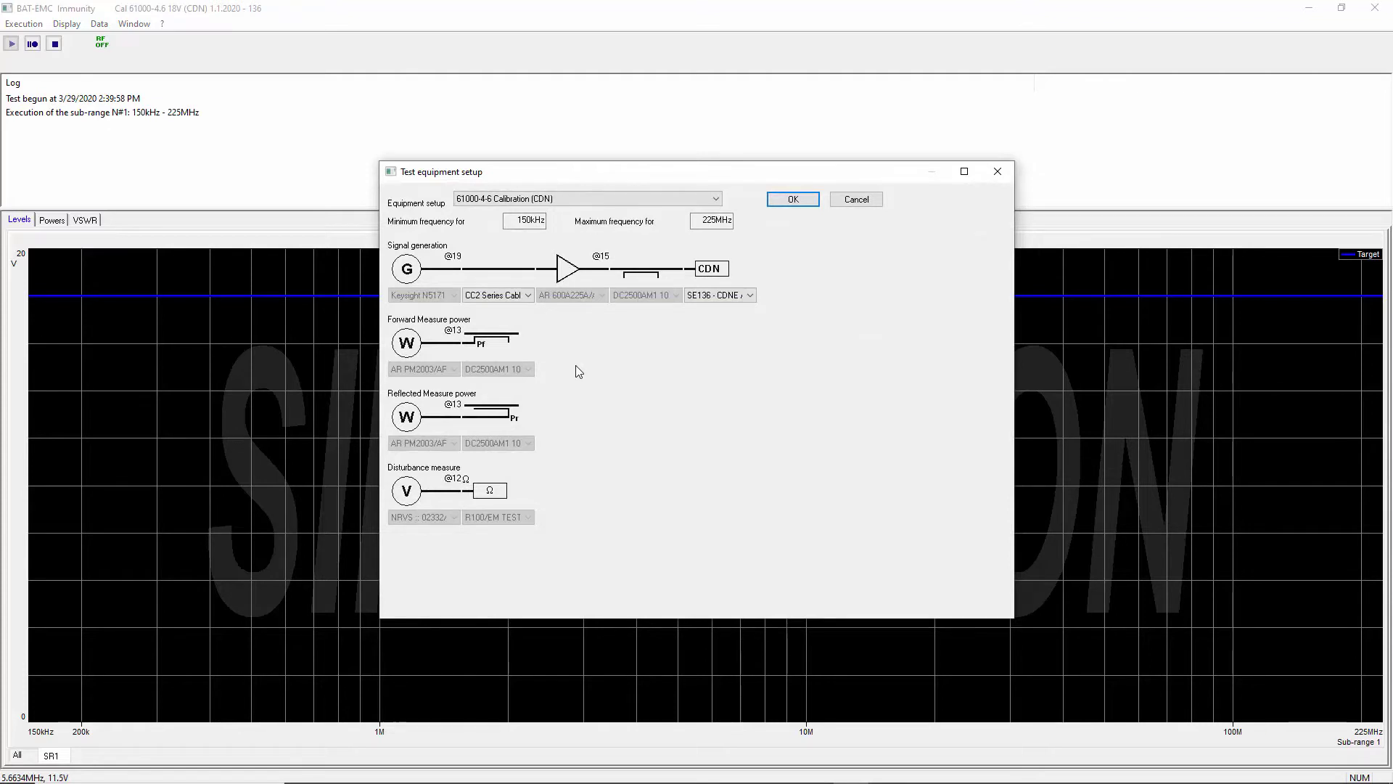
- Check the available signal generation cables and CDNs, keep CC2 Series Cable 1 and SE136 - CDNE AF2, and accept the test equipment setup
{"action": "left_click", "coordinate": [525, 296]}
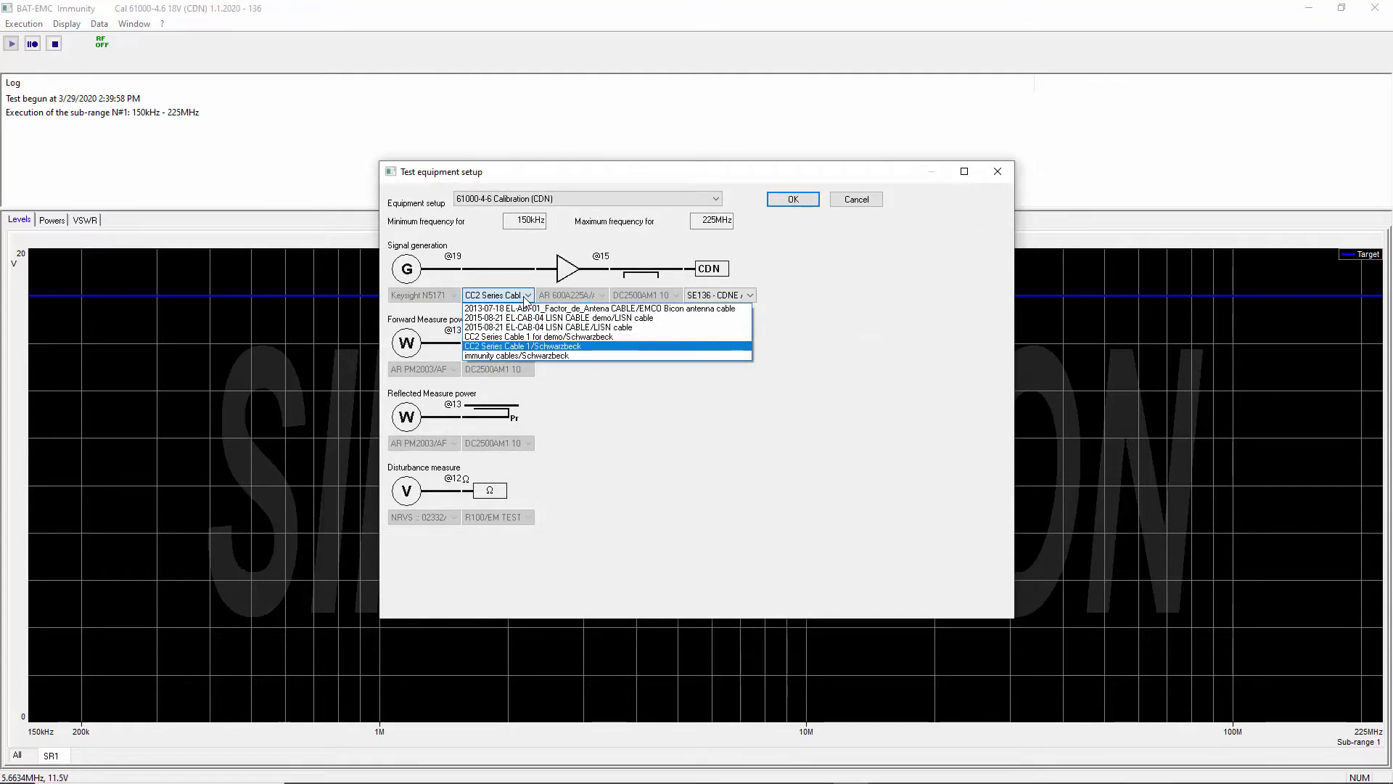
{"action": "left_click", "coordinate": [685, 493]}
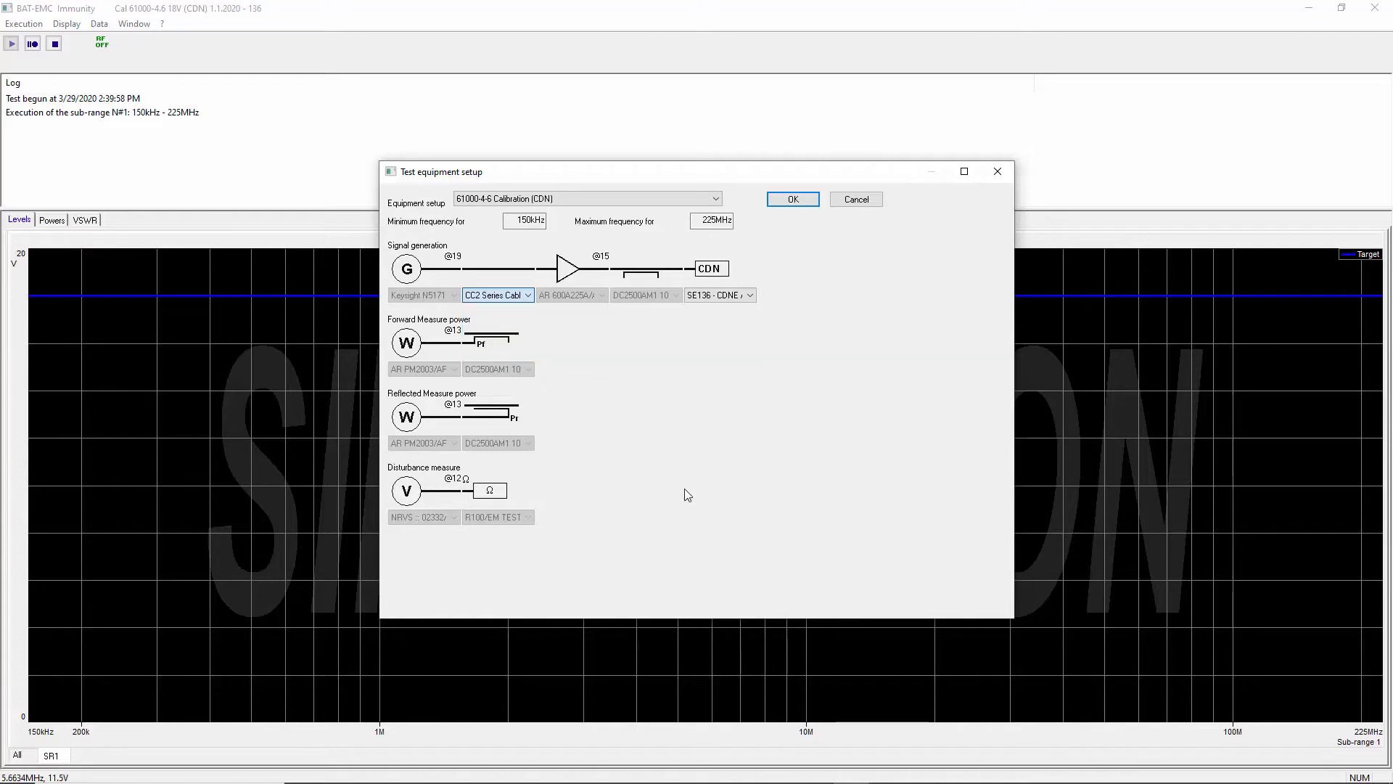
{"action": "left_click", "coordinate": [728, 304]}
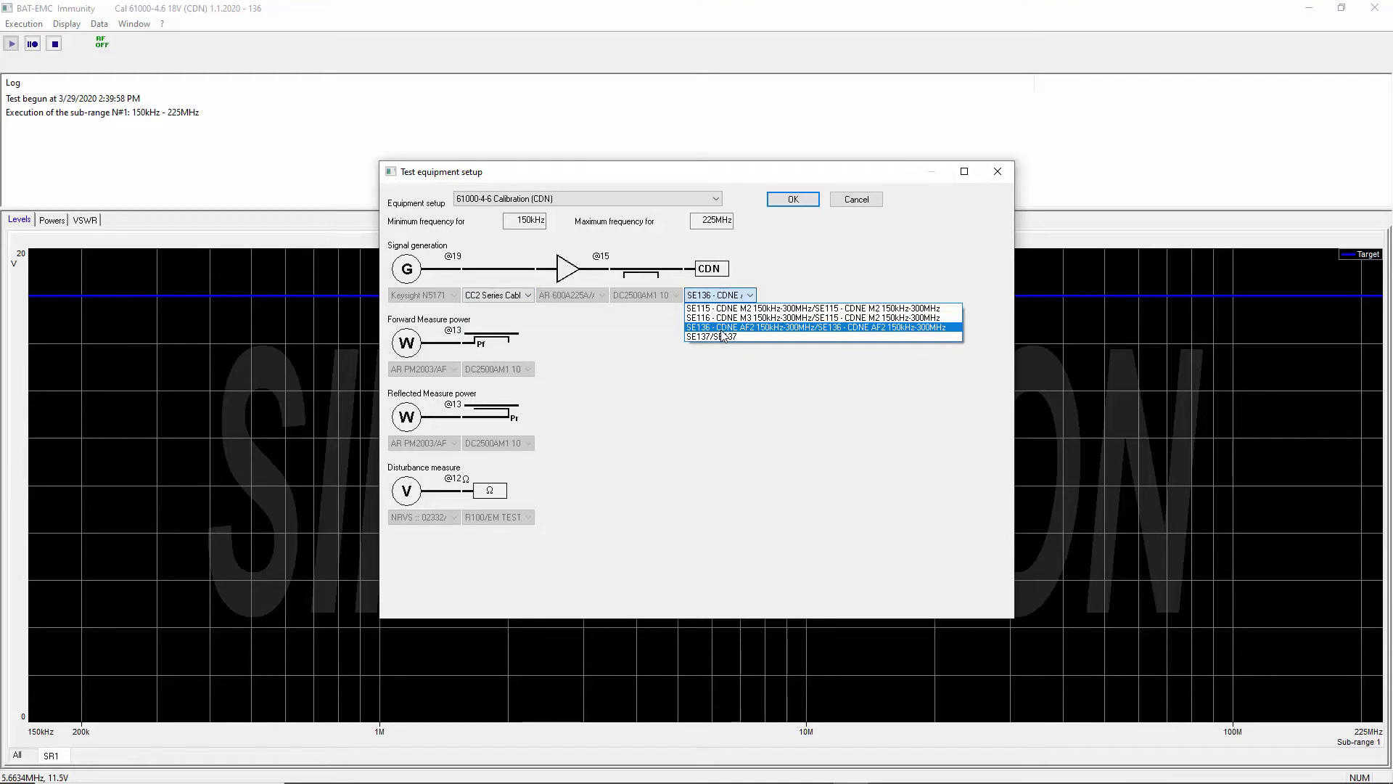
{"action": "left_click", "coordinate": [769, 521]}
{"action": "left_click", "coordinate": [792, 200]}
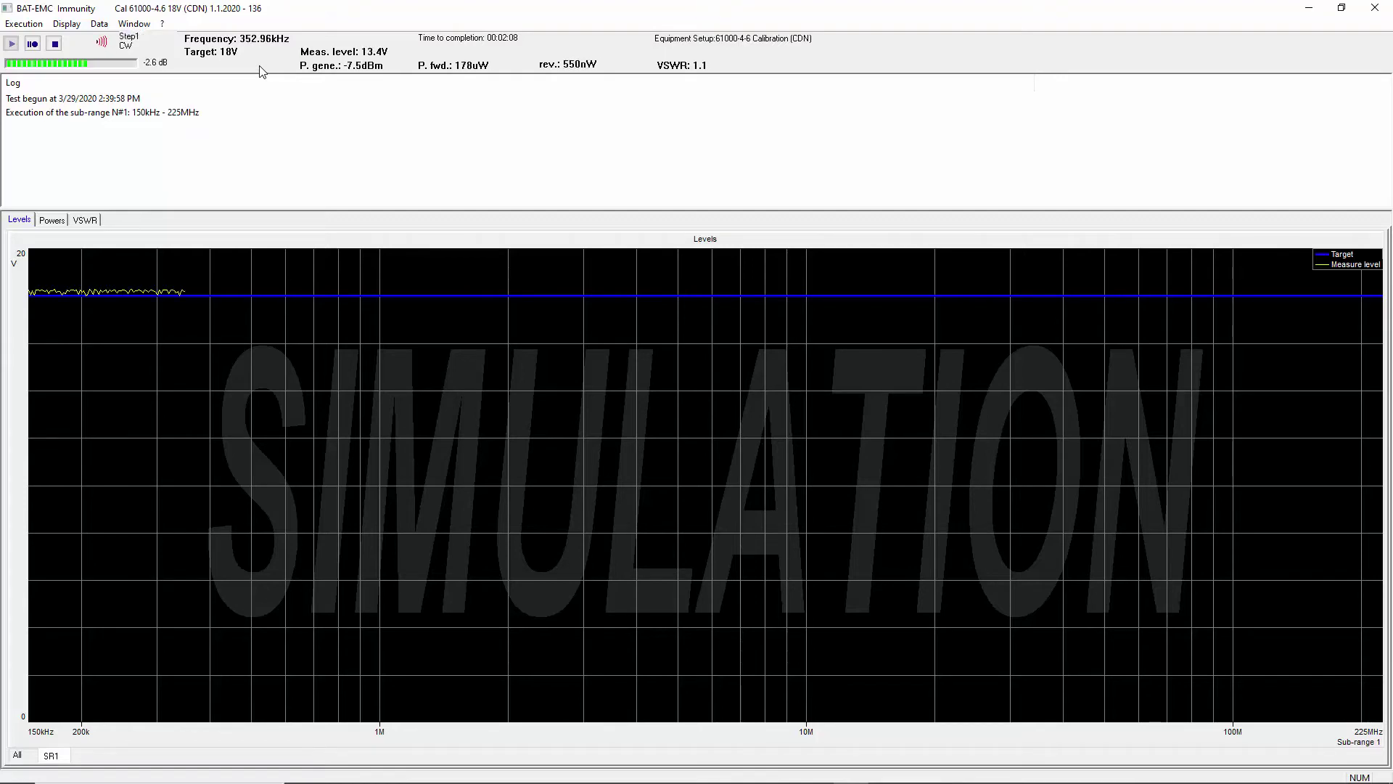
- Check the Powers and VSWR graphs of the running calibration and return to the Levels graph
{"action": "left_click", "coordinate": [45, 221]}
{"action": "left_click", "coordinate": [78, 222]}
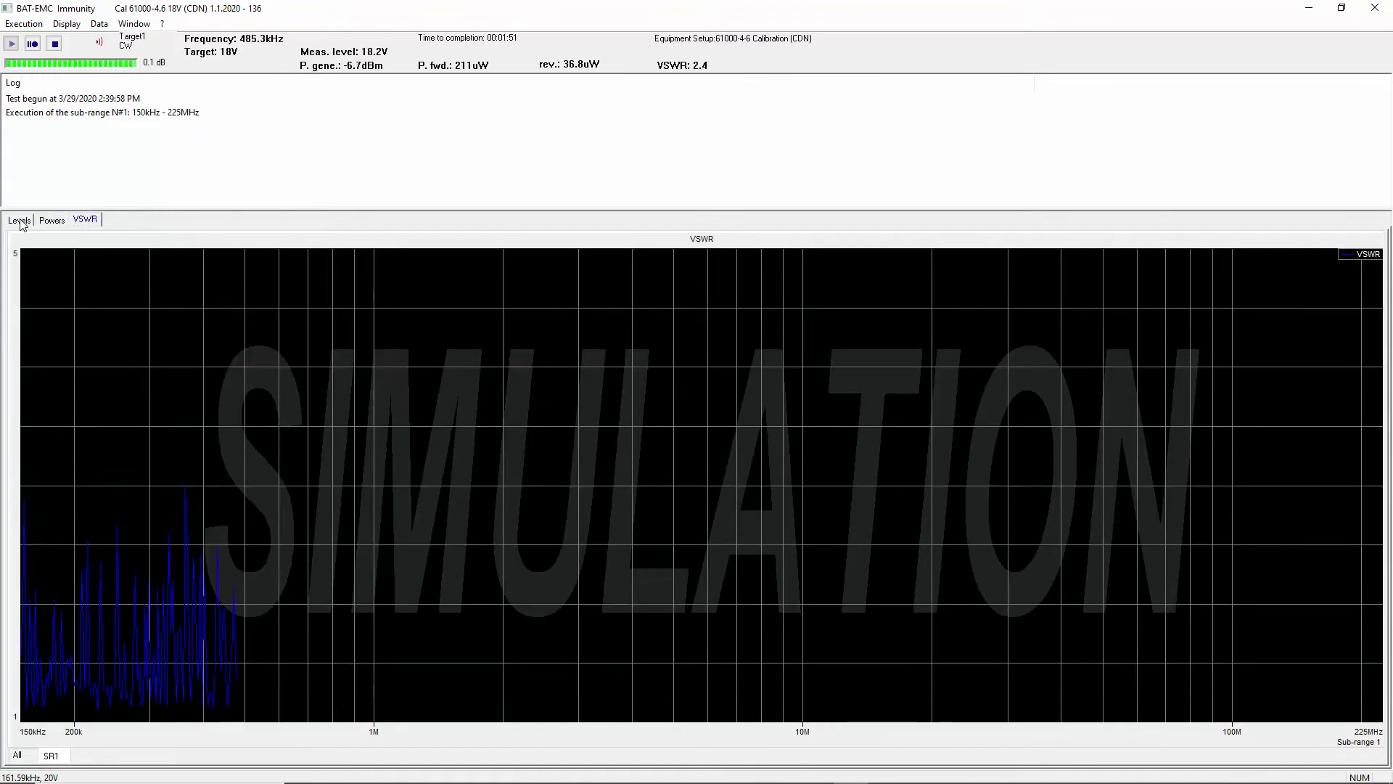
{"action": "left_click", "coordinate": [20, 221]}
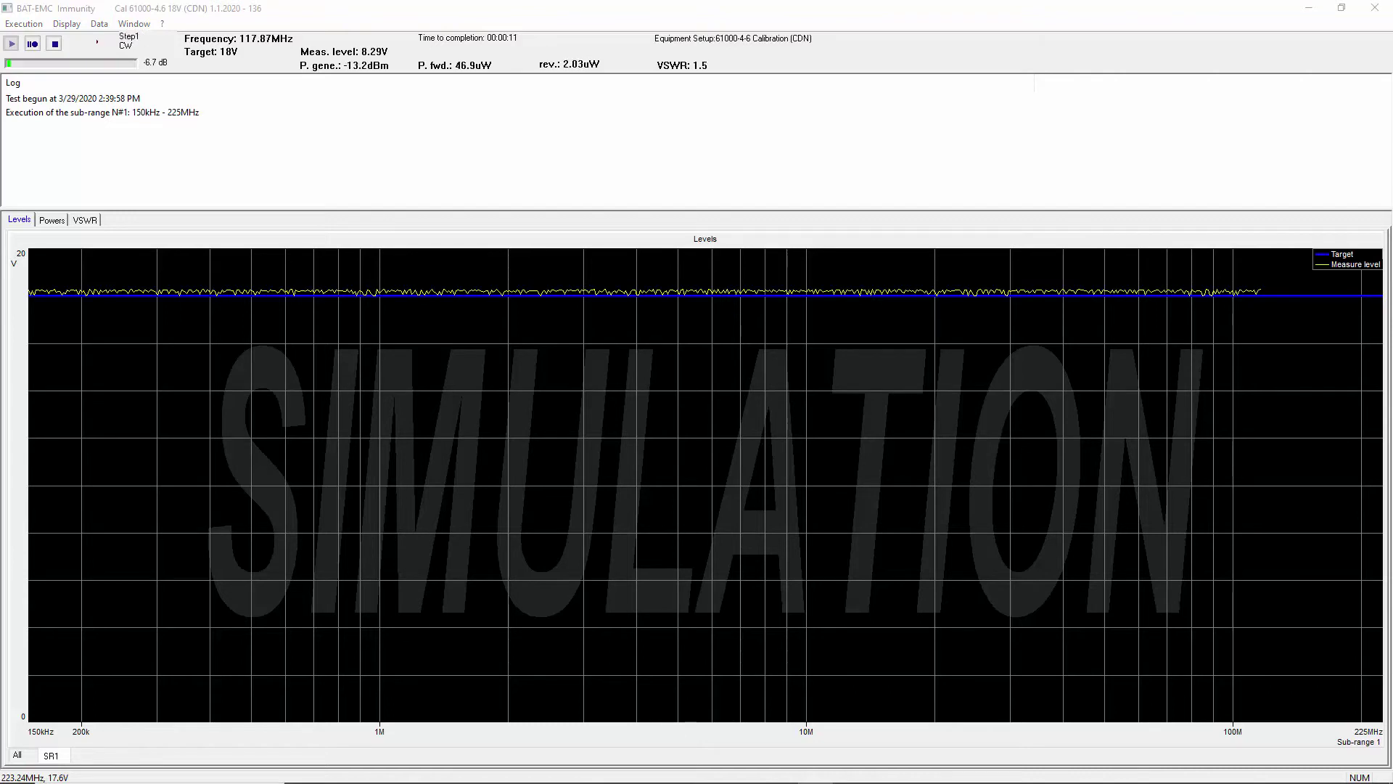
- Check the curve and display options available for the Levels graph
{"action": "right_click", "coordinate": [776, 595]}
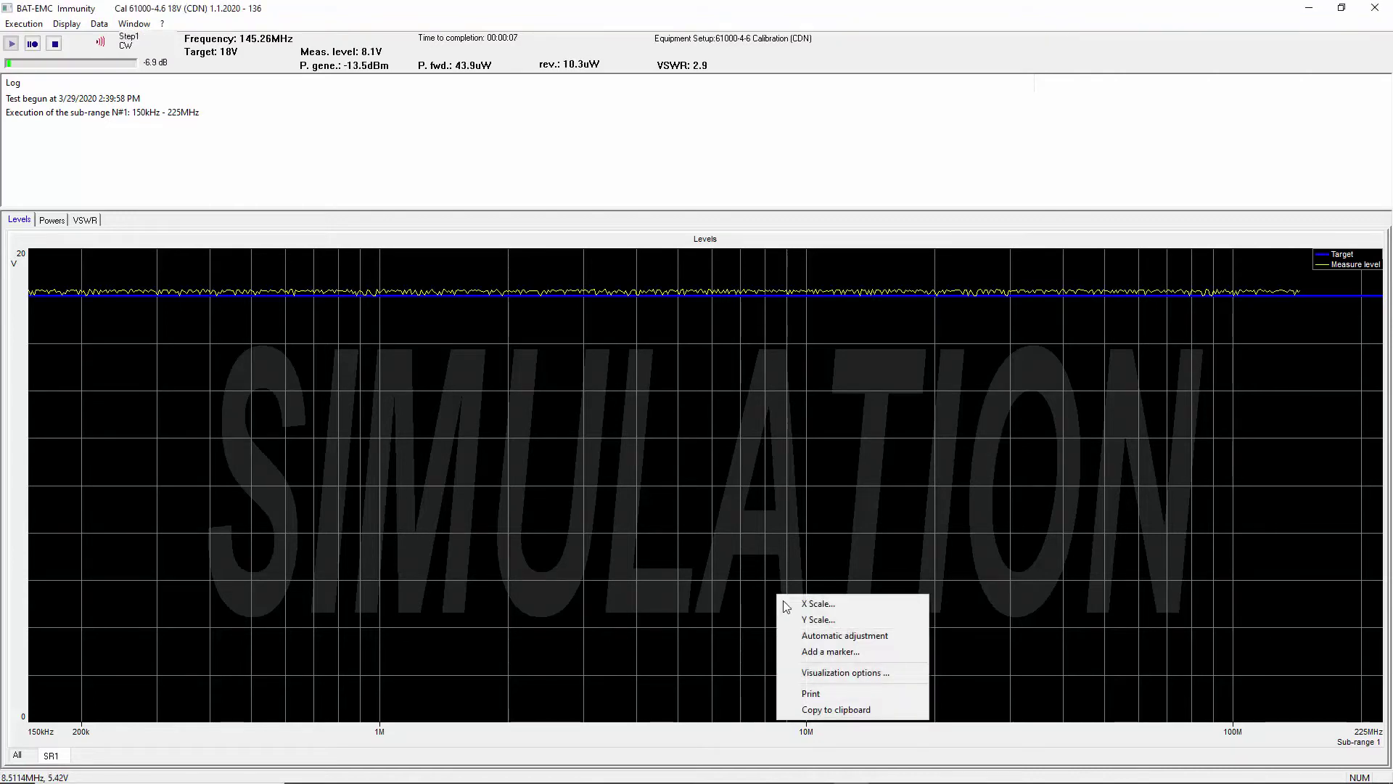
{"action": "left_click", "coordinate": [816, 673]}
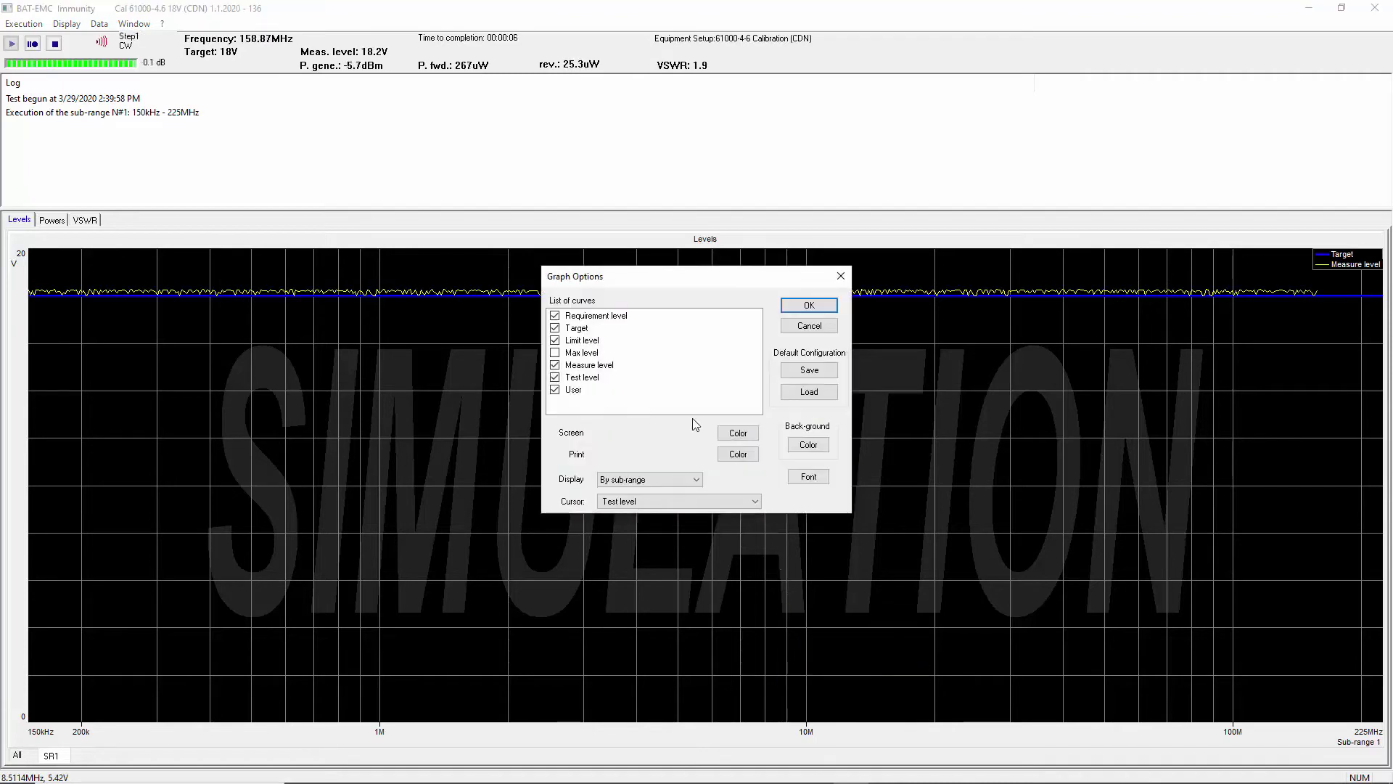
{"action": "left_click", "coordinate": [799, 334]}
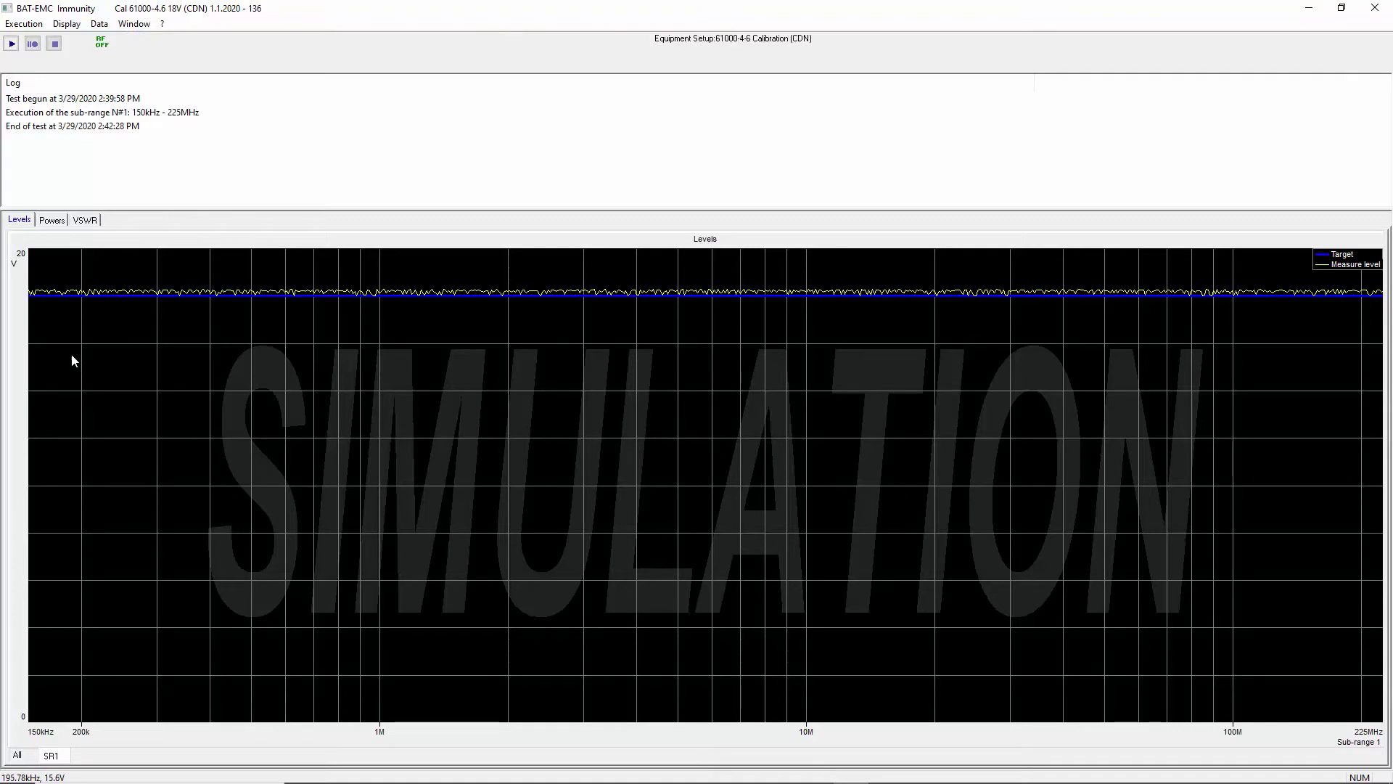
- Check the Levels graph's Y scale limits and graduation choices, and cancel without changing the scale
{"action": "right_click", "coordinate": [22, 371]}
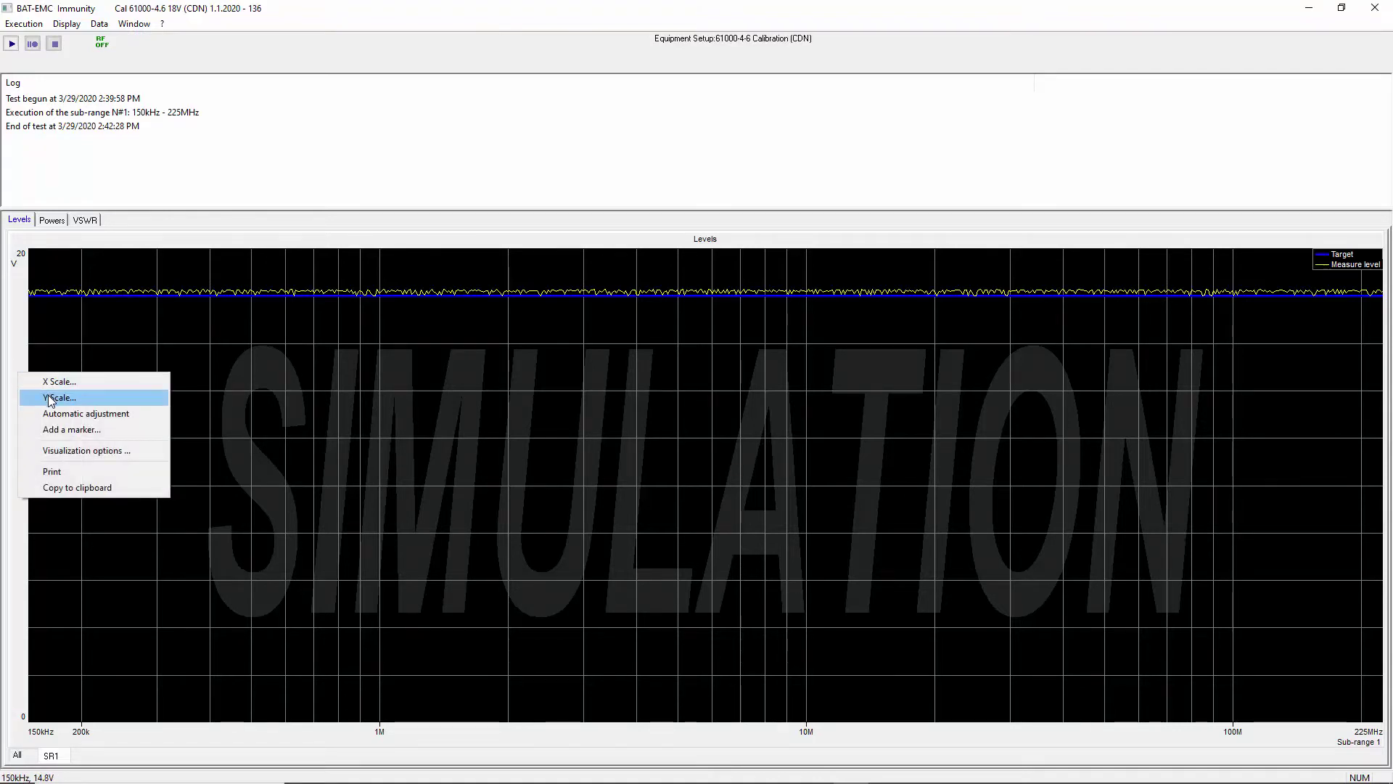
{"action": "left_click", "coordinate": [50, 397]}
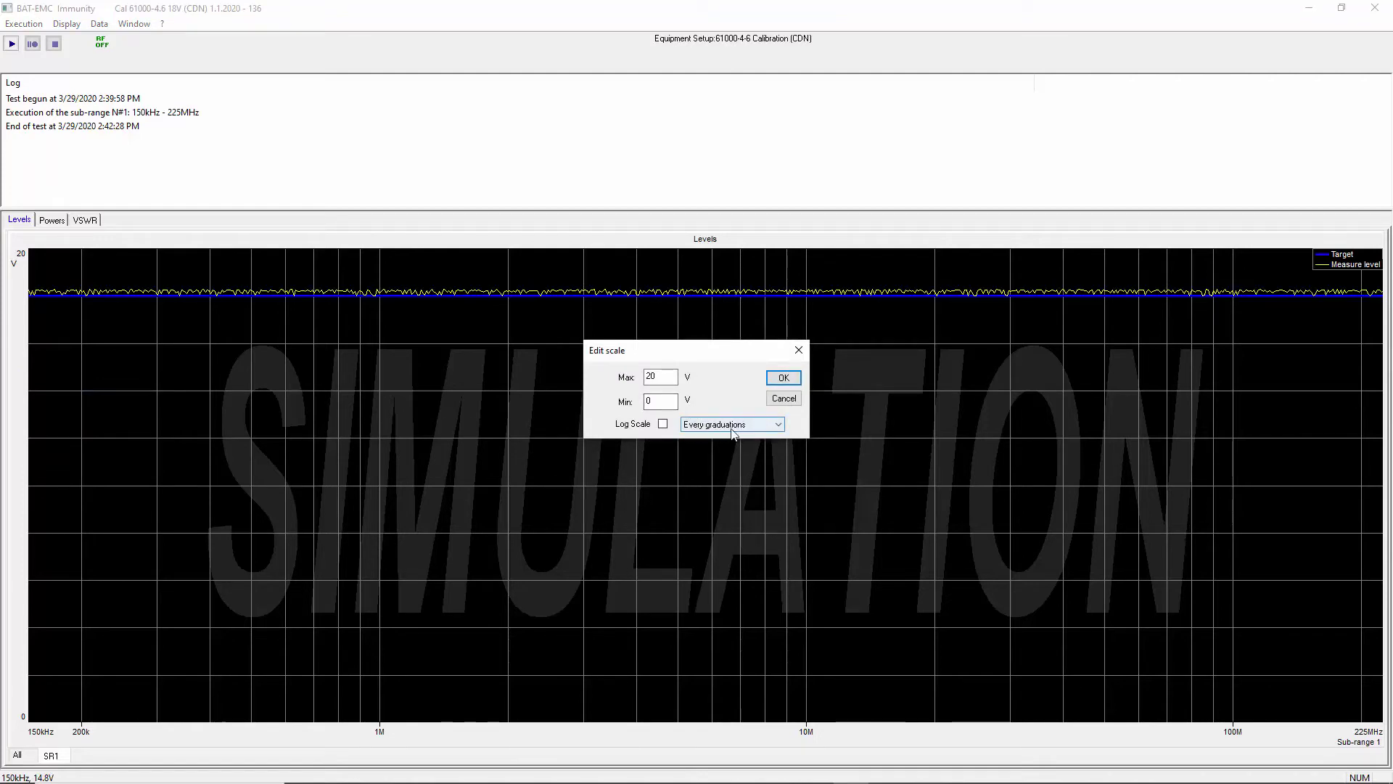
{"action": "left_click", "coordinate": [768, 426]}
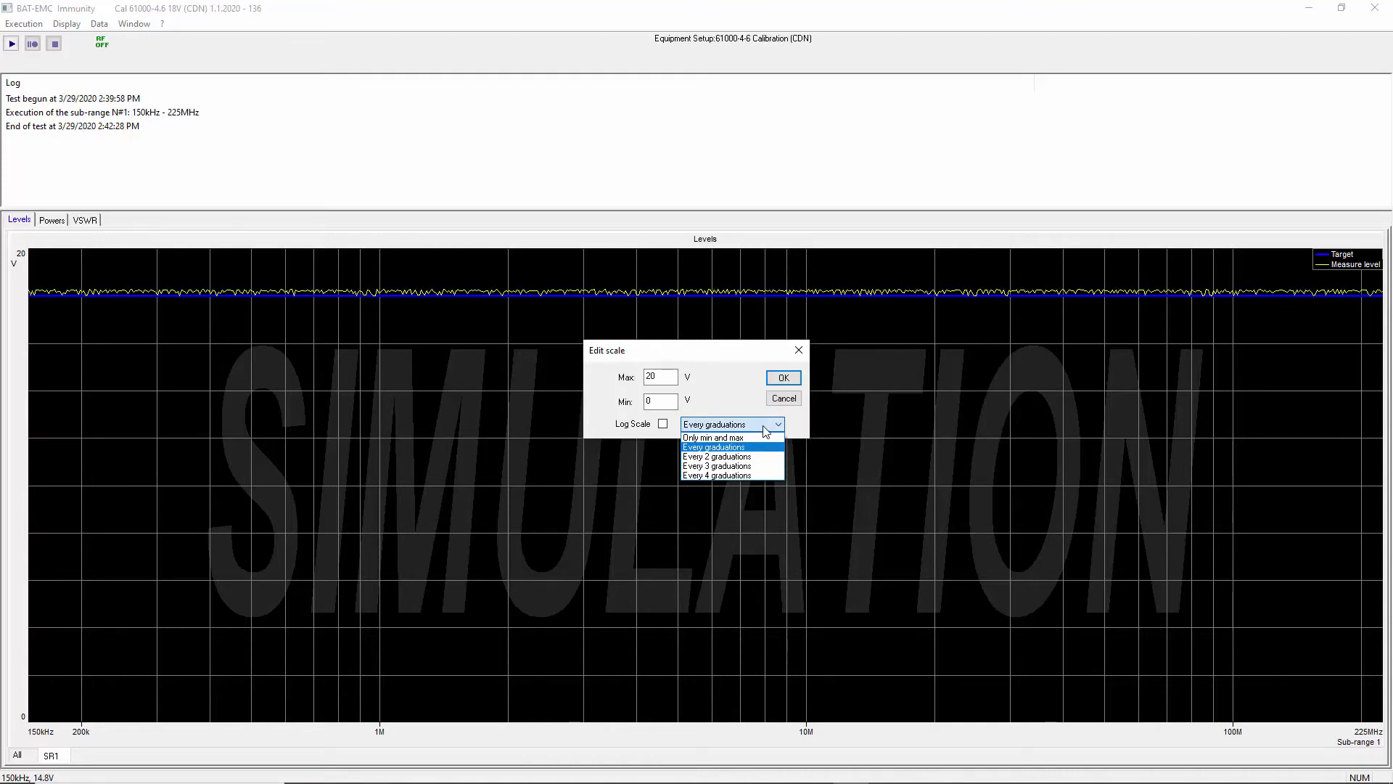
{"action": "left_click", "coordinate": [781, 408]}
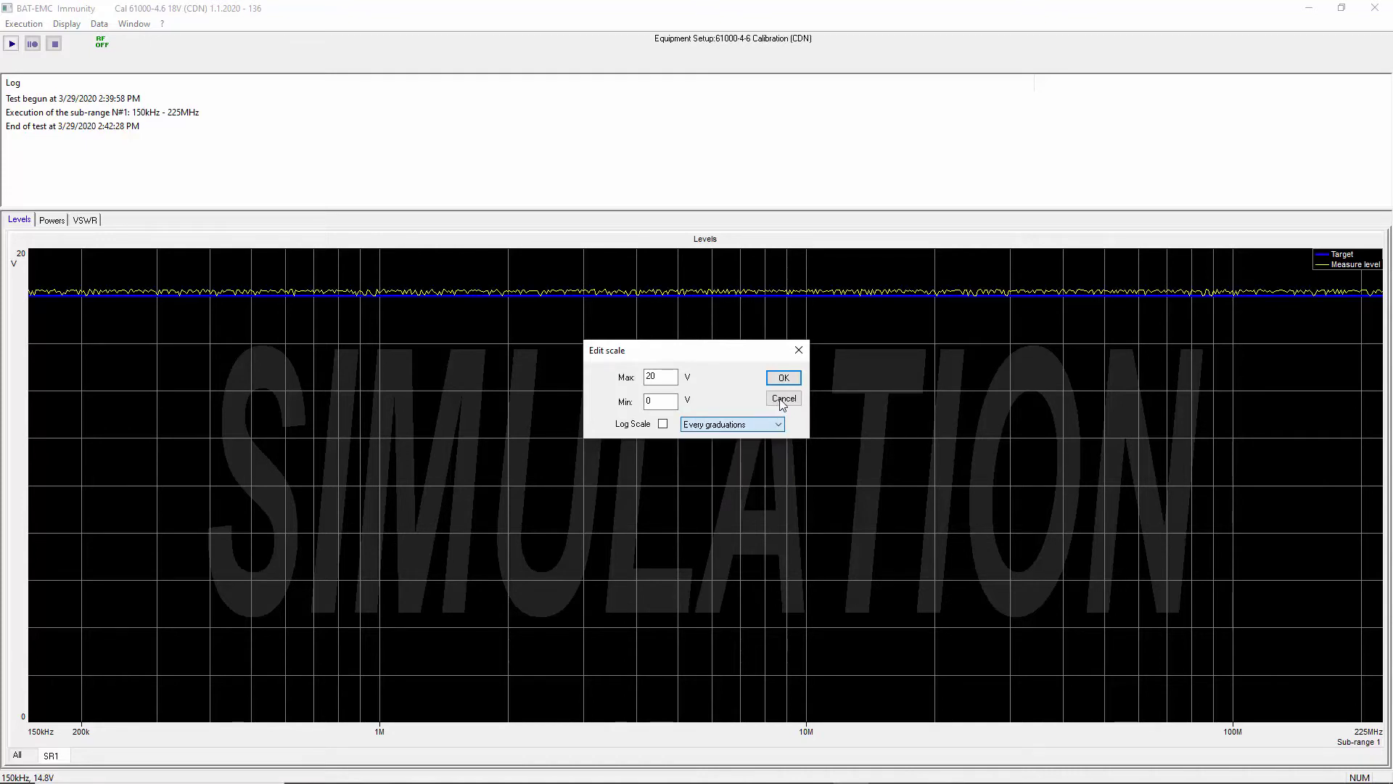
{"action": "left_click", "coordinate": [781, 404]}
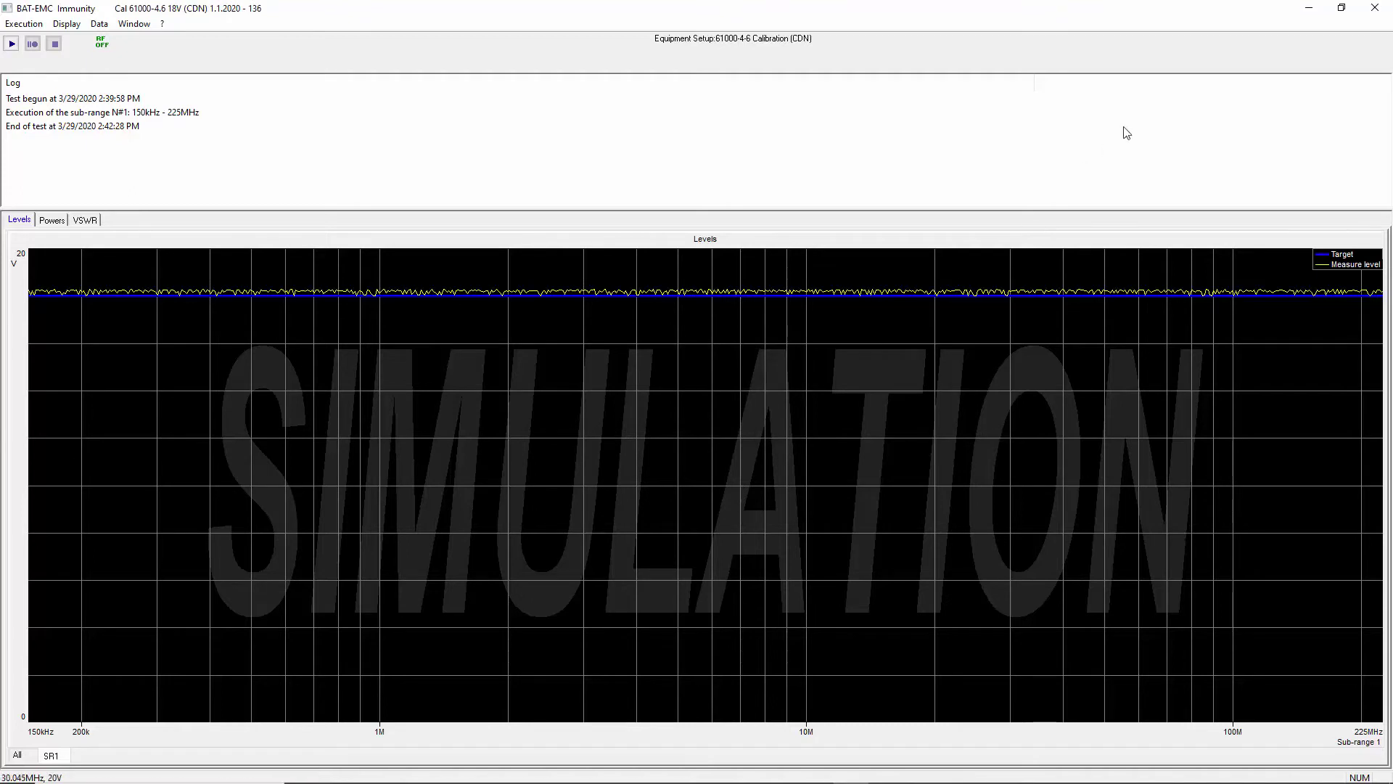
- Exit the calibration run by ending the test, and open the project tree of the New project
{"action": "left_click", "coordinate": [1375, 7]}
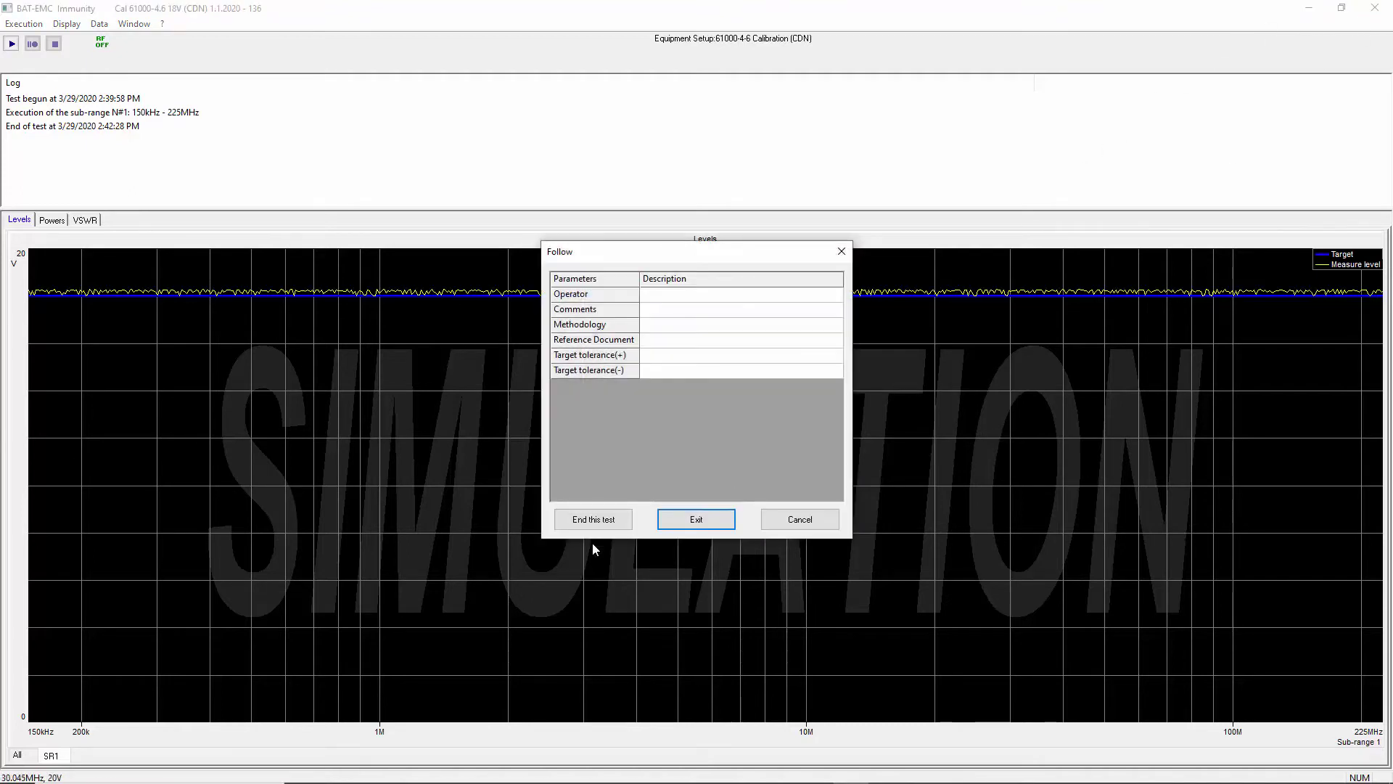
{"action": "left_click", "coordinate": [579, 519]}
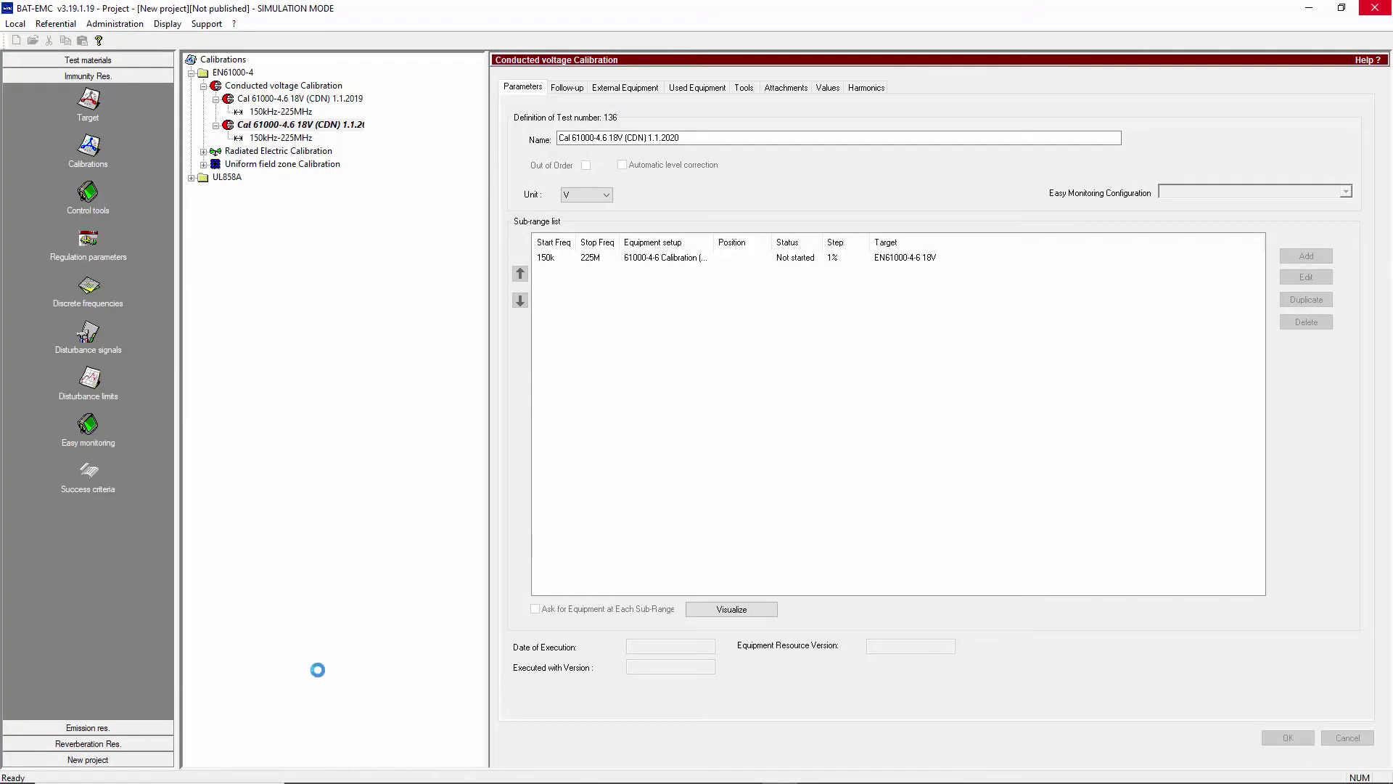
{"action": "left_click", "coordinate": [152, 764]}
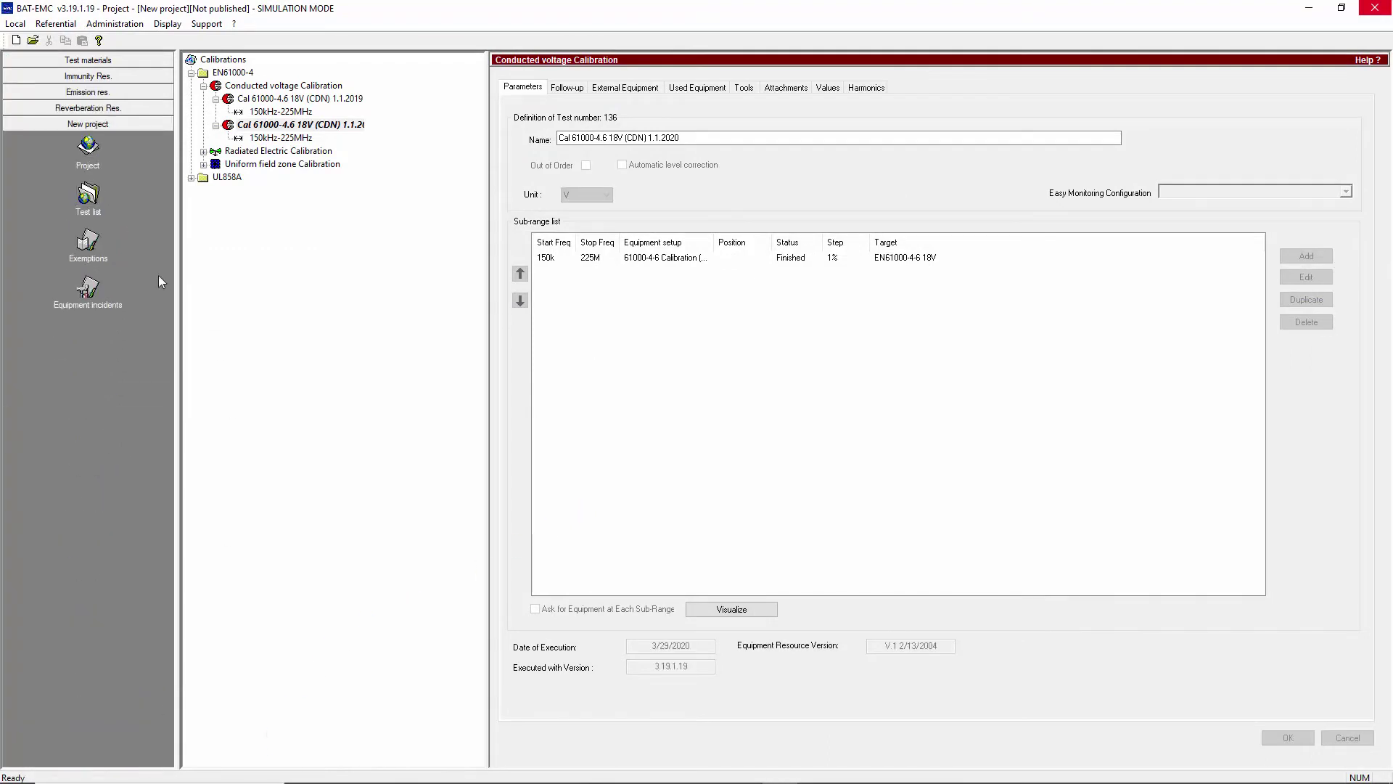
{"action": "left_click", "coordinate": [83, 144]}
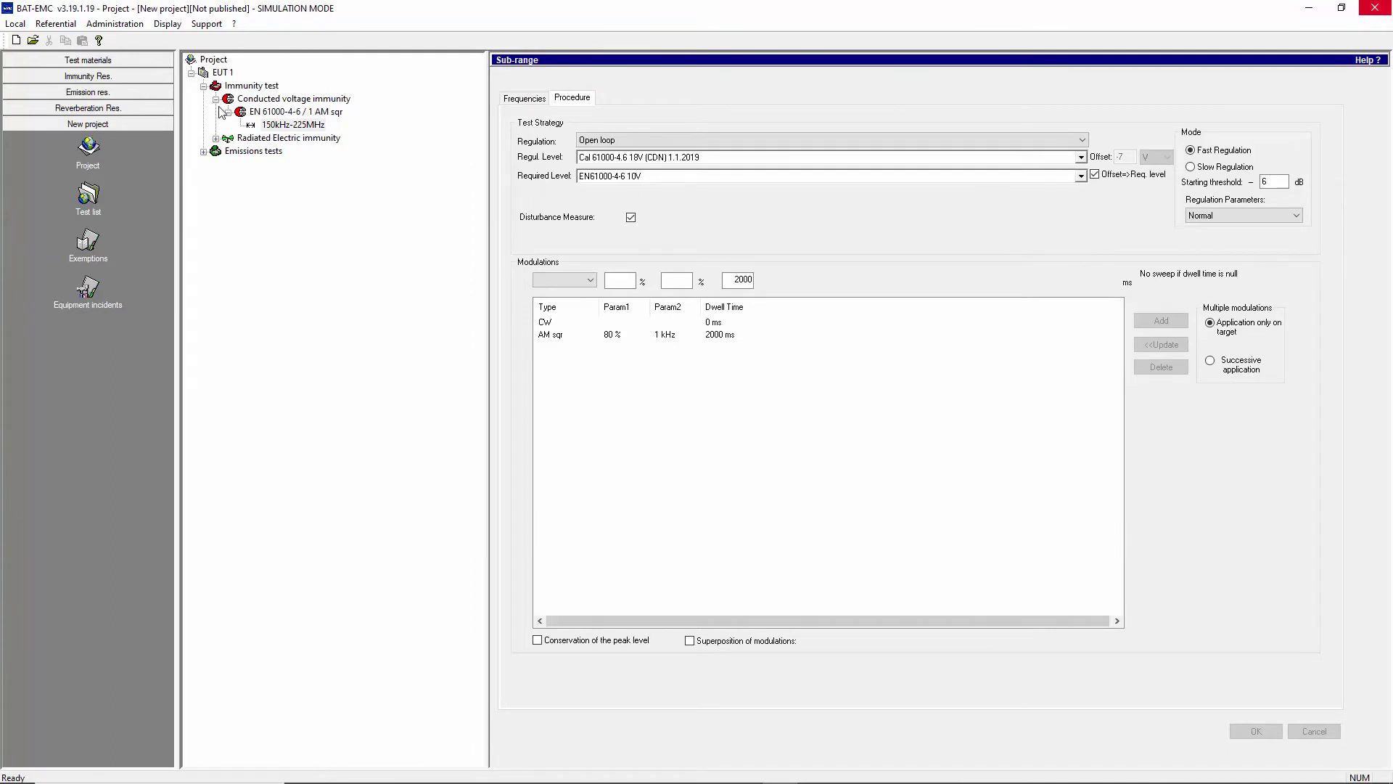
- Expand the radiated electric immunity tests with their sub-ranges and the conducted and radiated emissions tests in the project tree
{"action": "left_click", "coordinate": [215, 138]}
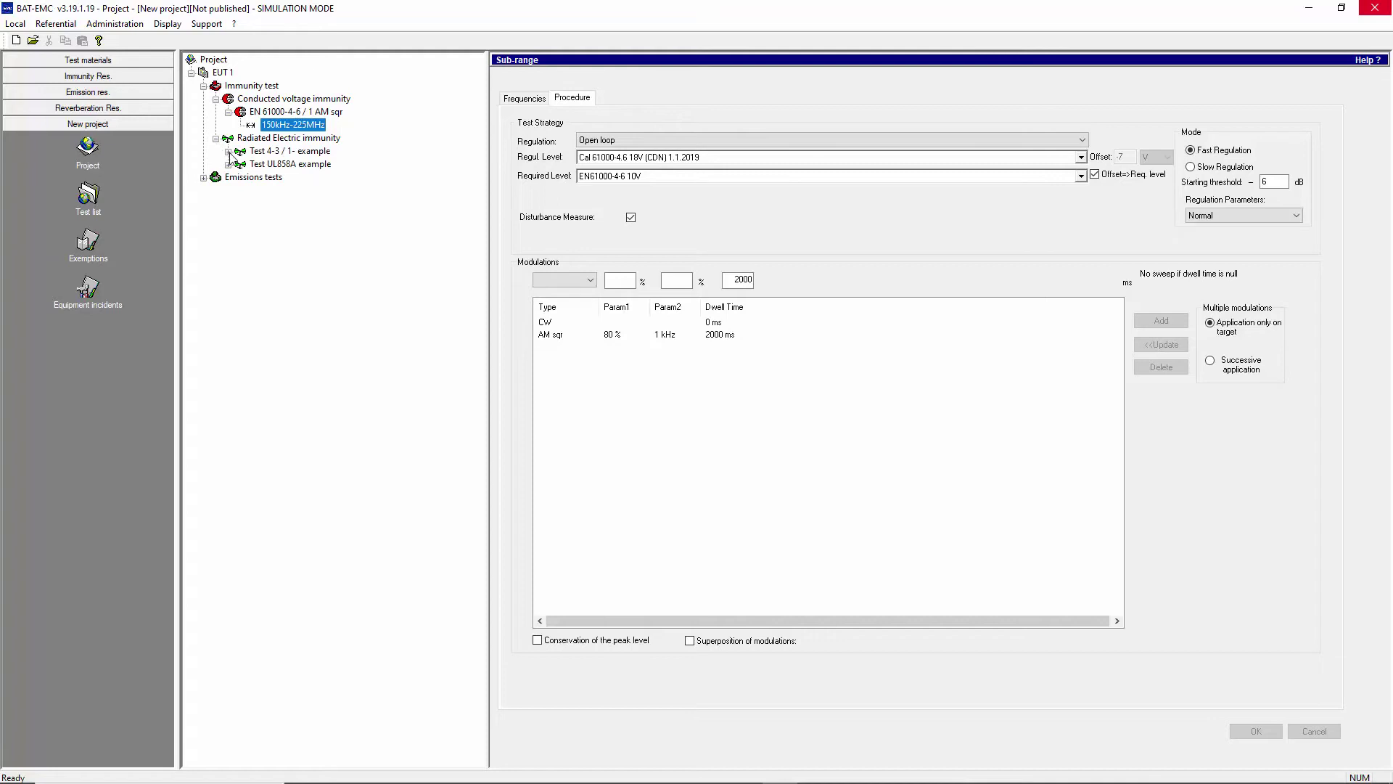
{"action": "left_click", "coordinate": [227, 151]}
{"action": "left_click", "coordinate": [228, 190]}
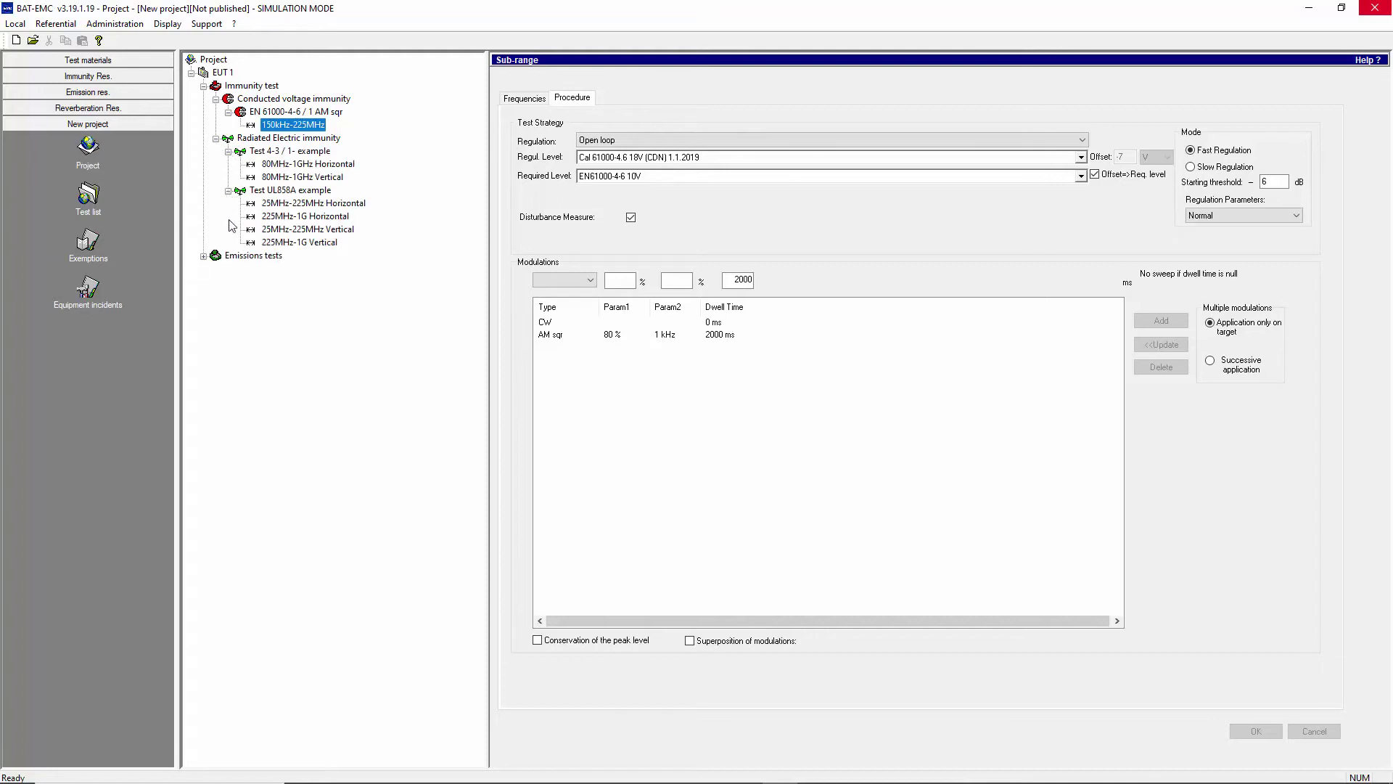
{"action": "left_click", "coordinate": [203, 256]}
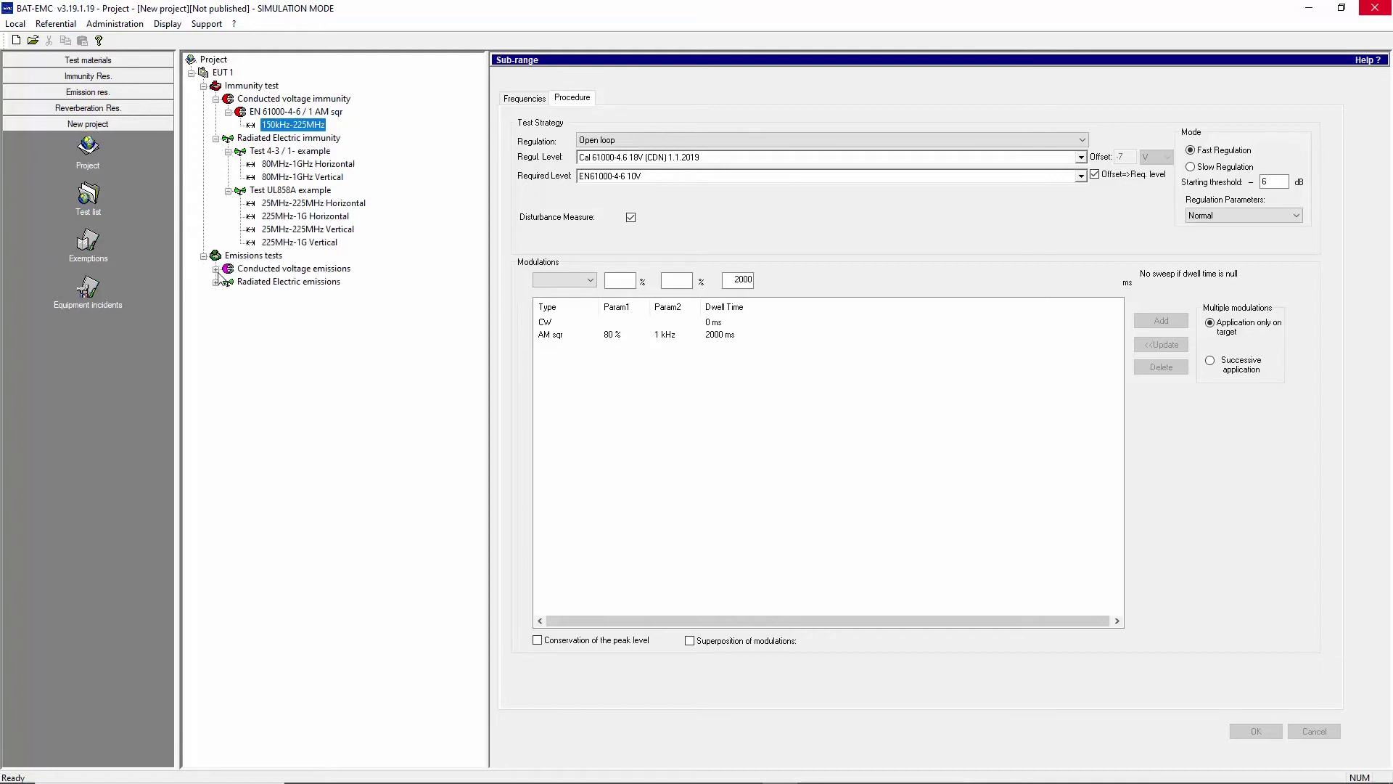
{"action": "left_click", "coordinate": [216, 269]}
{"action": "left_click", "coordinate": [216, 309]}
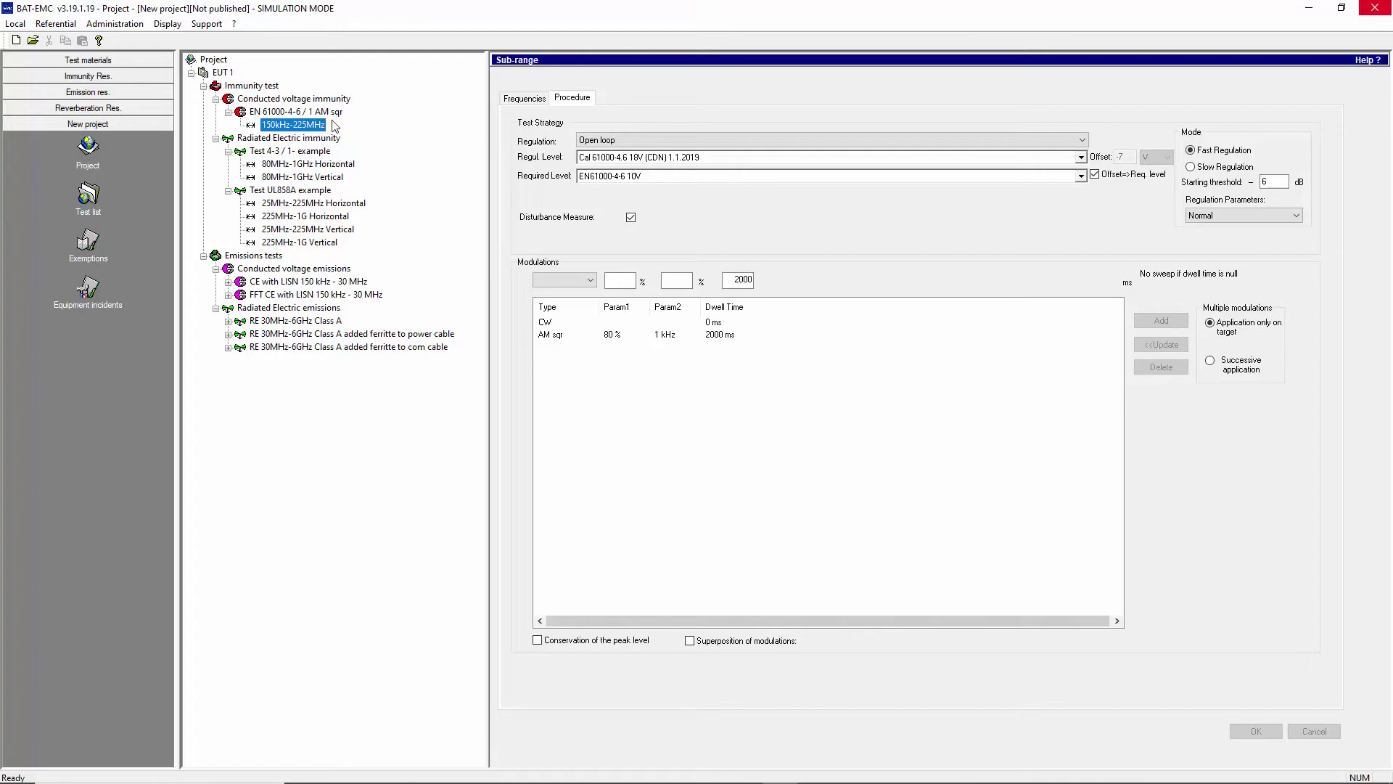
- Review the frequencies and equipment setup choices of the conducted immunity 150kHz-225MHz sub-range, keeping 61000-4-6 Test (CDN), and return to its procedure
{"action": "left_click", "coordinate": [514, 103]}
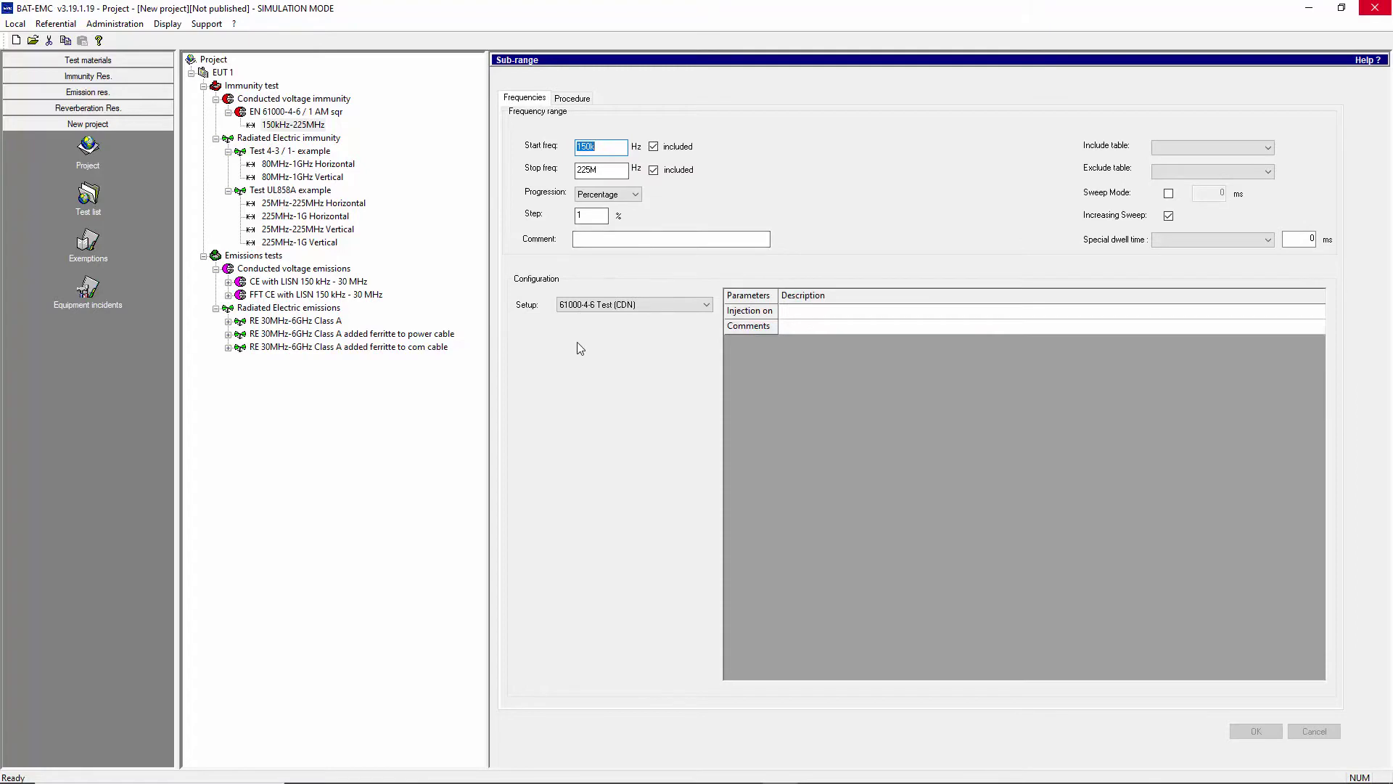
{"action": "left_click", "coordinate": [627, 306]}
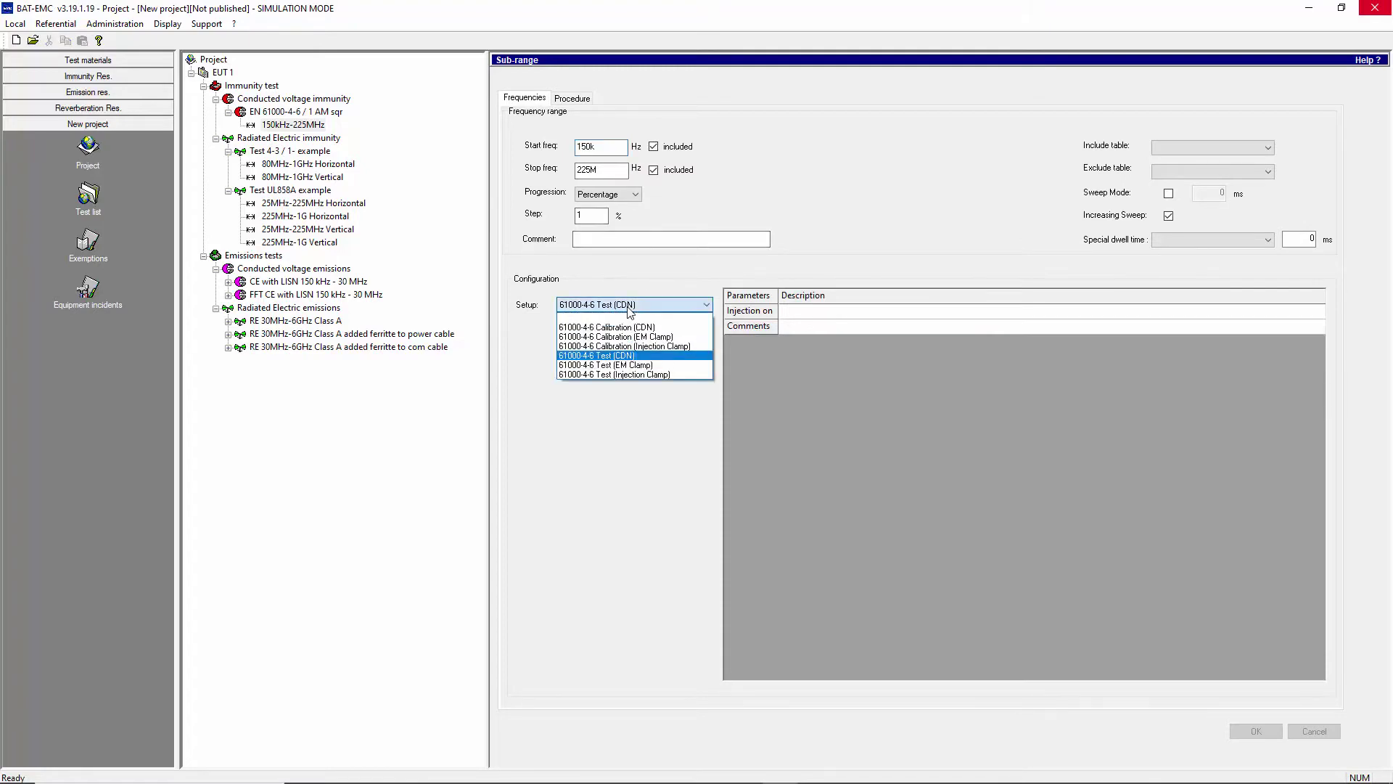
{"action": "left_click", "coordinate": [629, 307]}
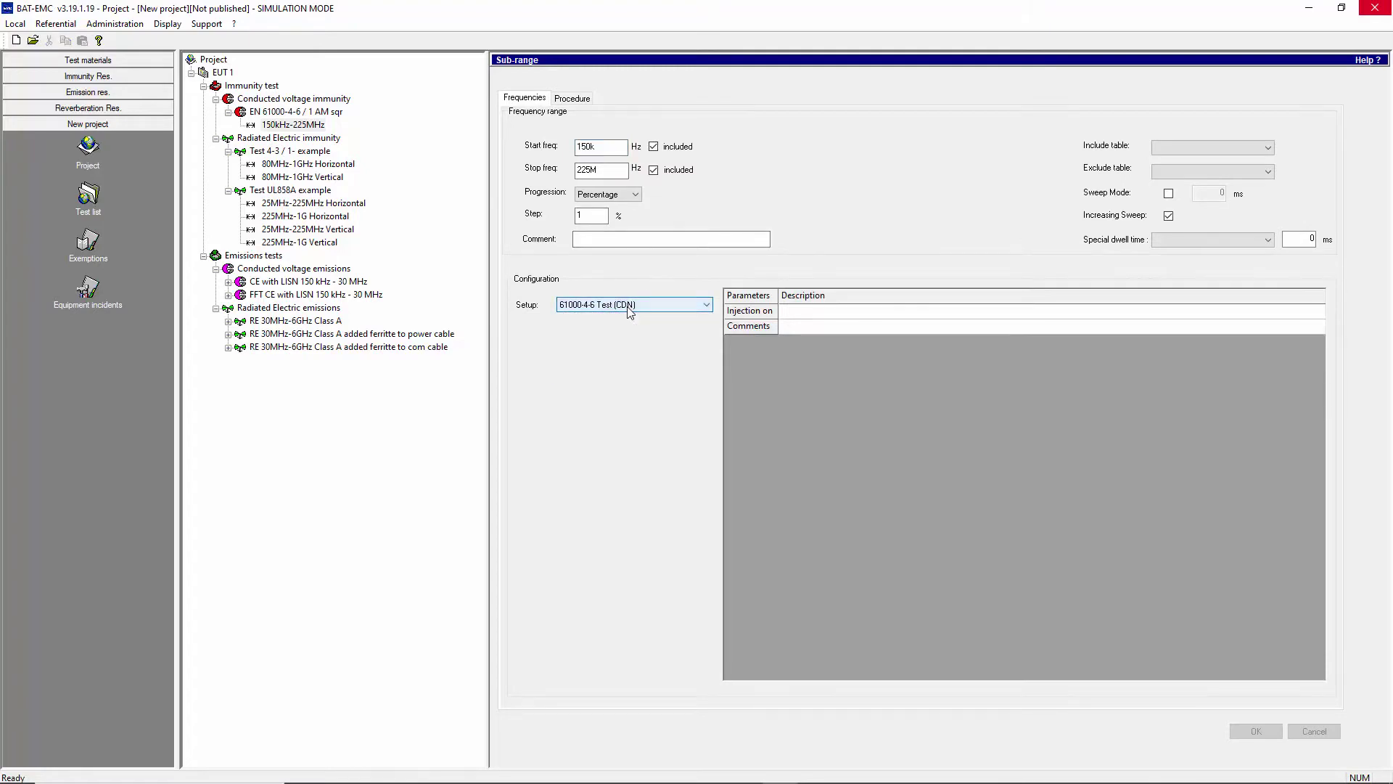
{"action": "left_click", "coordinate": [576, 100]}
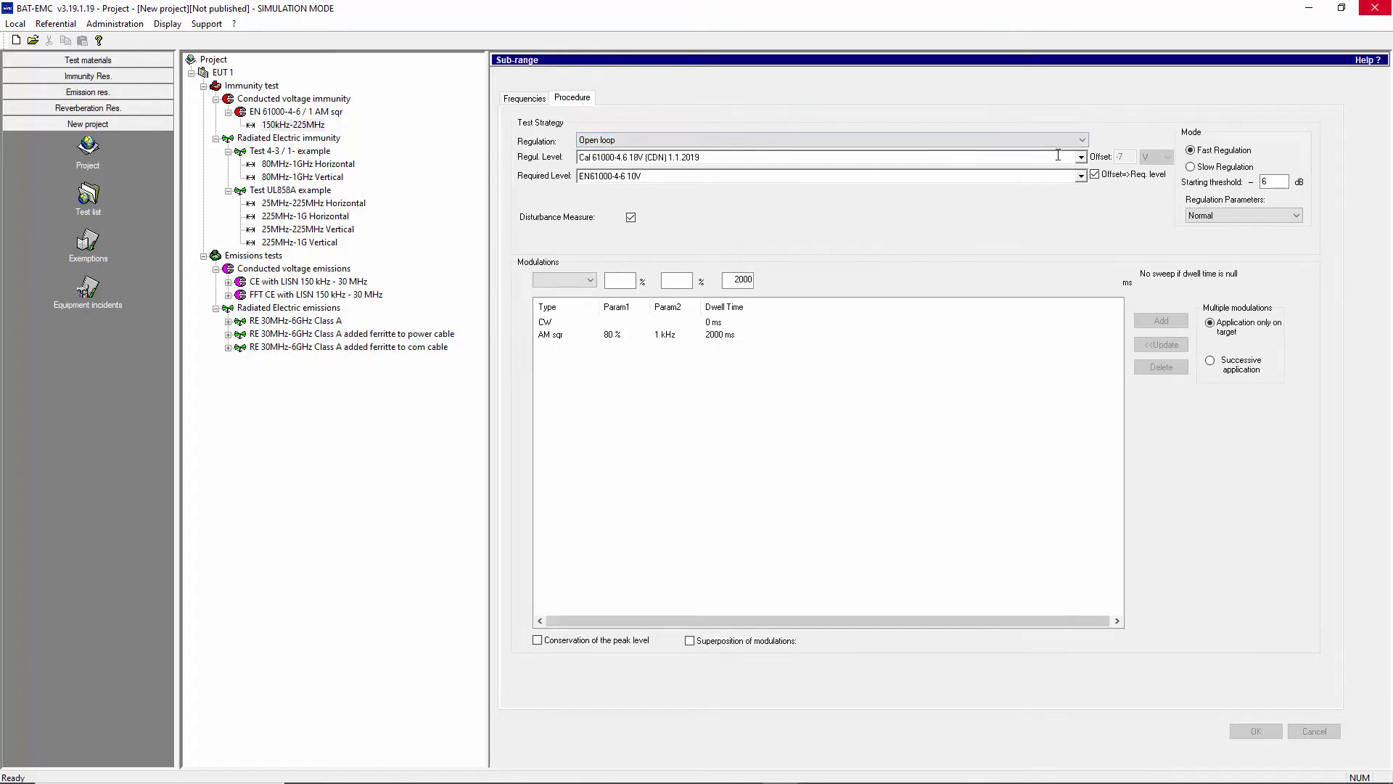
- Set the sub-range's regulation level to Cal 61000-4.6 18V (CDN) 1.1.2020 and check the required level choices, keeping EN61000-4-6 10V
{"action": "left_click", "coordinate": [1080, 156]}
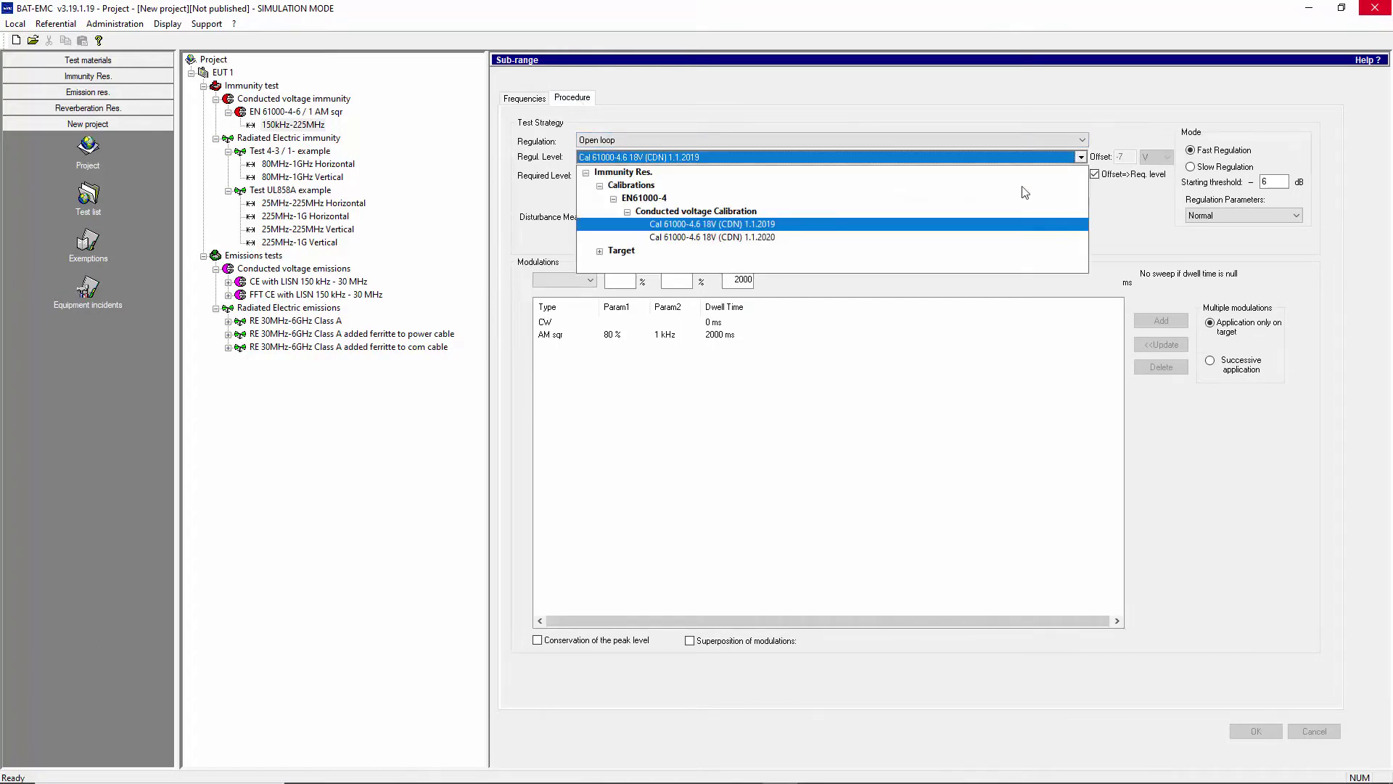
{"action": "left_click", "coordinate": [763, 238]}
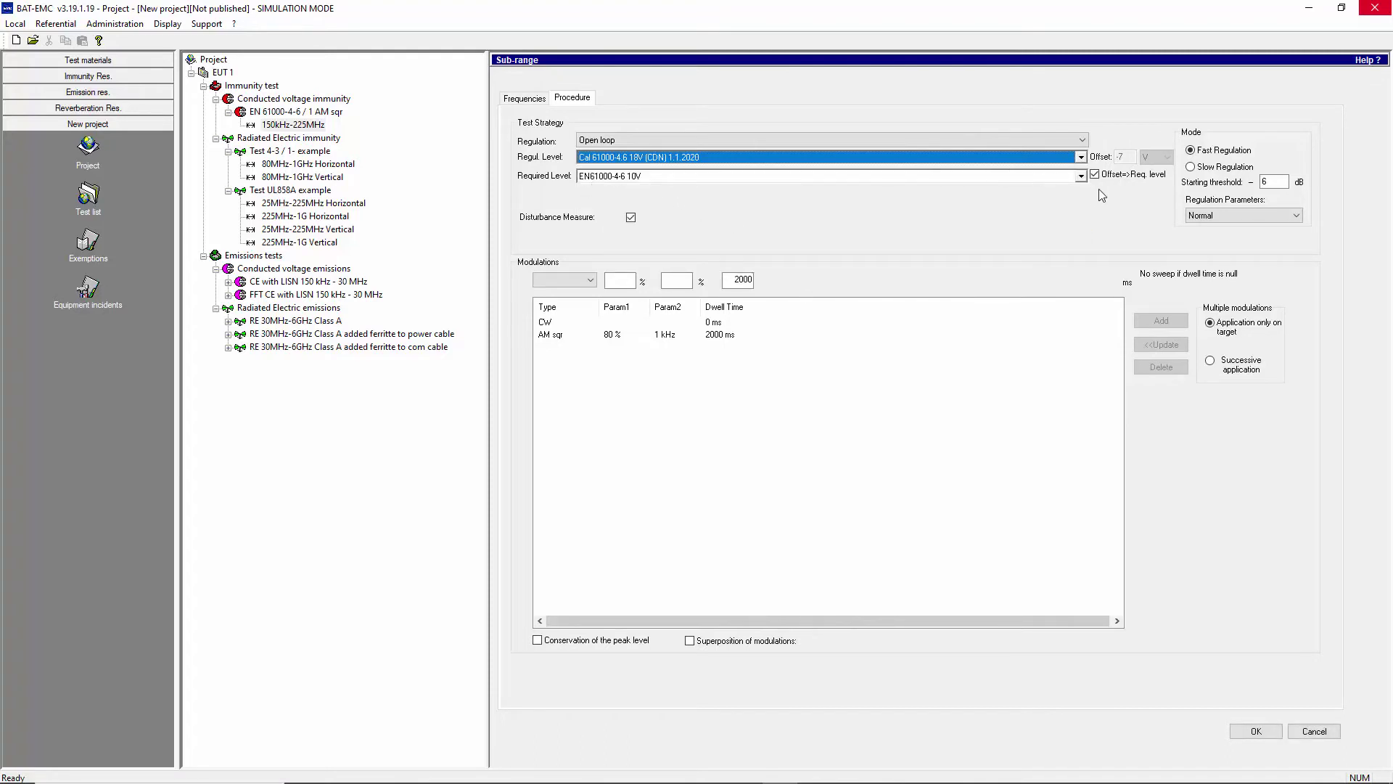
{"action": "left_click", "coordinate": [1080, 176]}
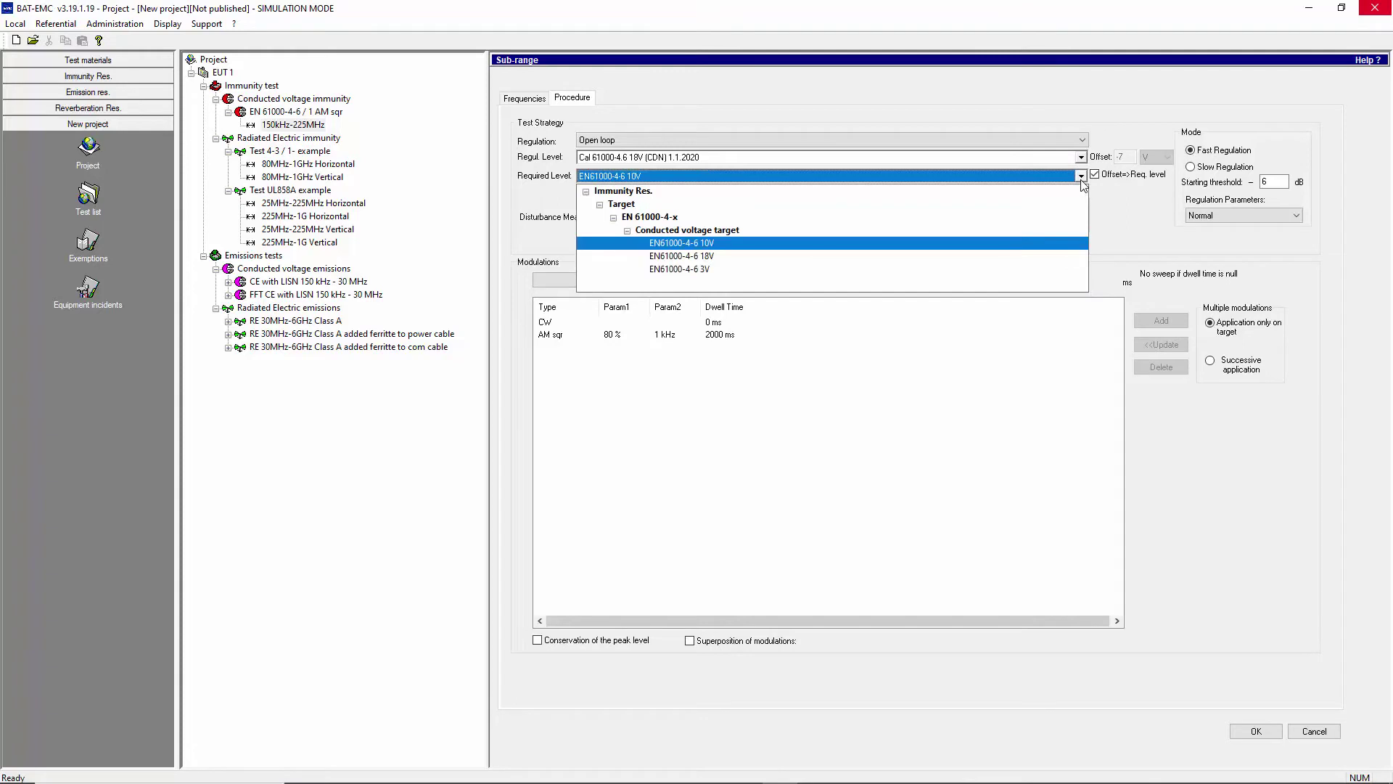
{"action": "left_click", "coordinate": [1082, 184]}
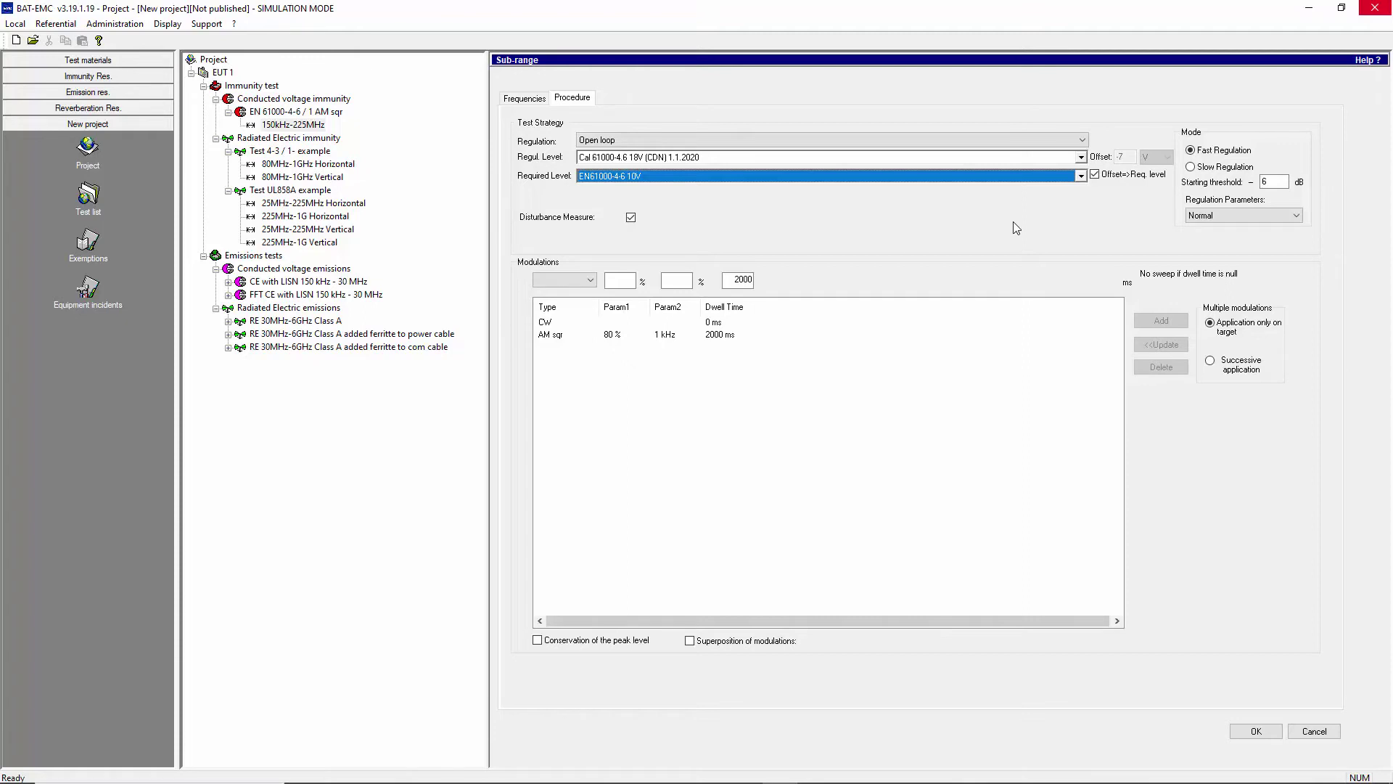
- Turn off the disturbance measure, inspect the CW and AM sqr modulations, and check the sub-range's frequency settings
{"action": "left_click", "coordinate": [631, 219]}
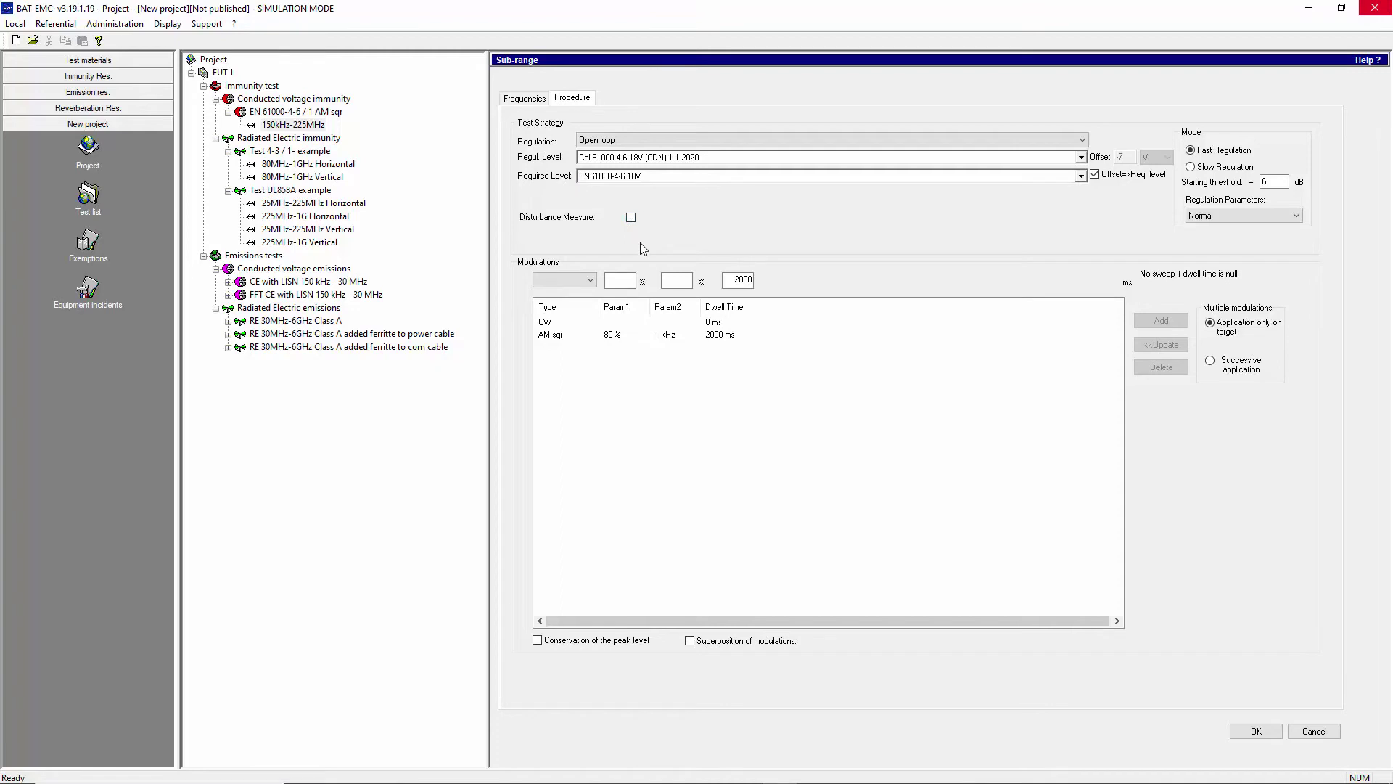
{"action": "left_click", "coordinate": [716, 324]}
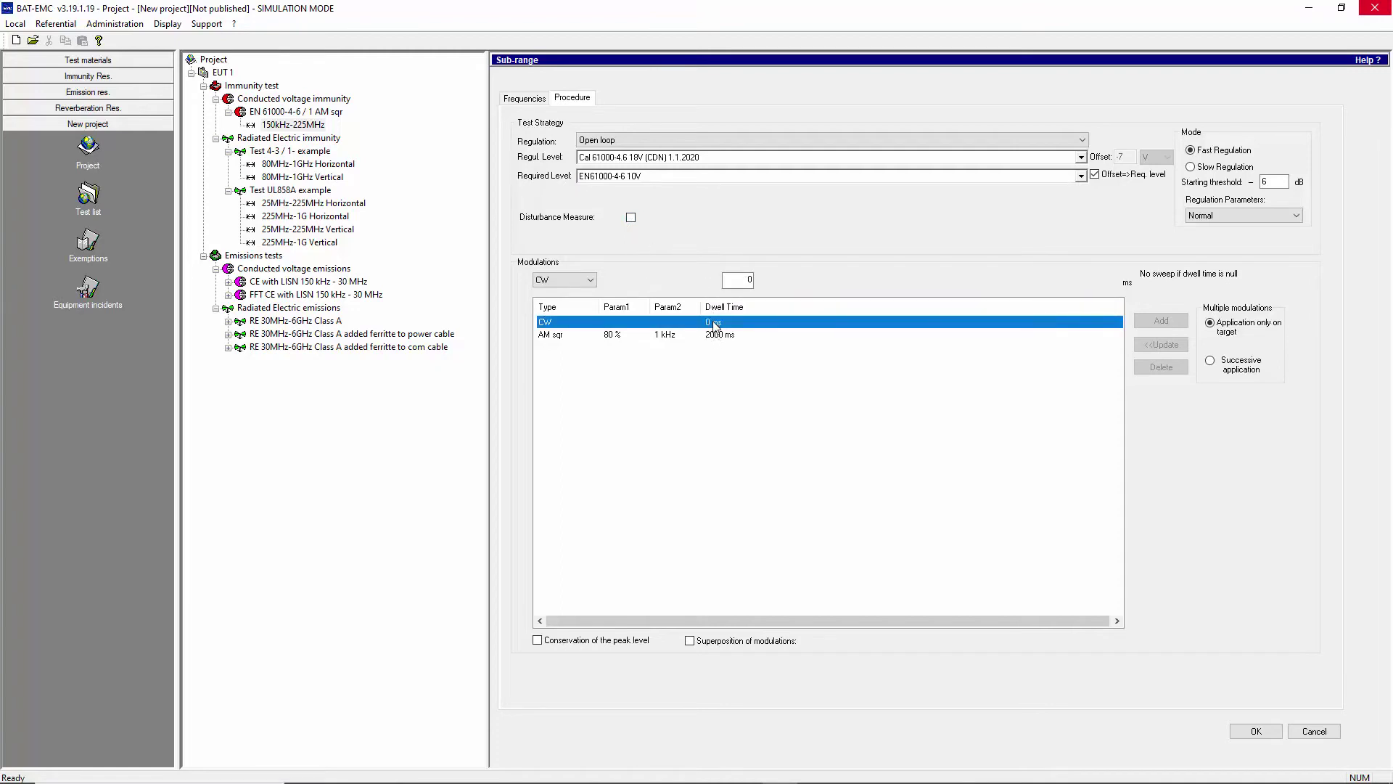
{"action": "left_click", "coordinate": [558, 338]}
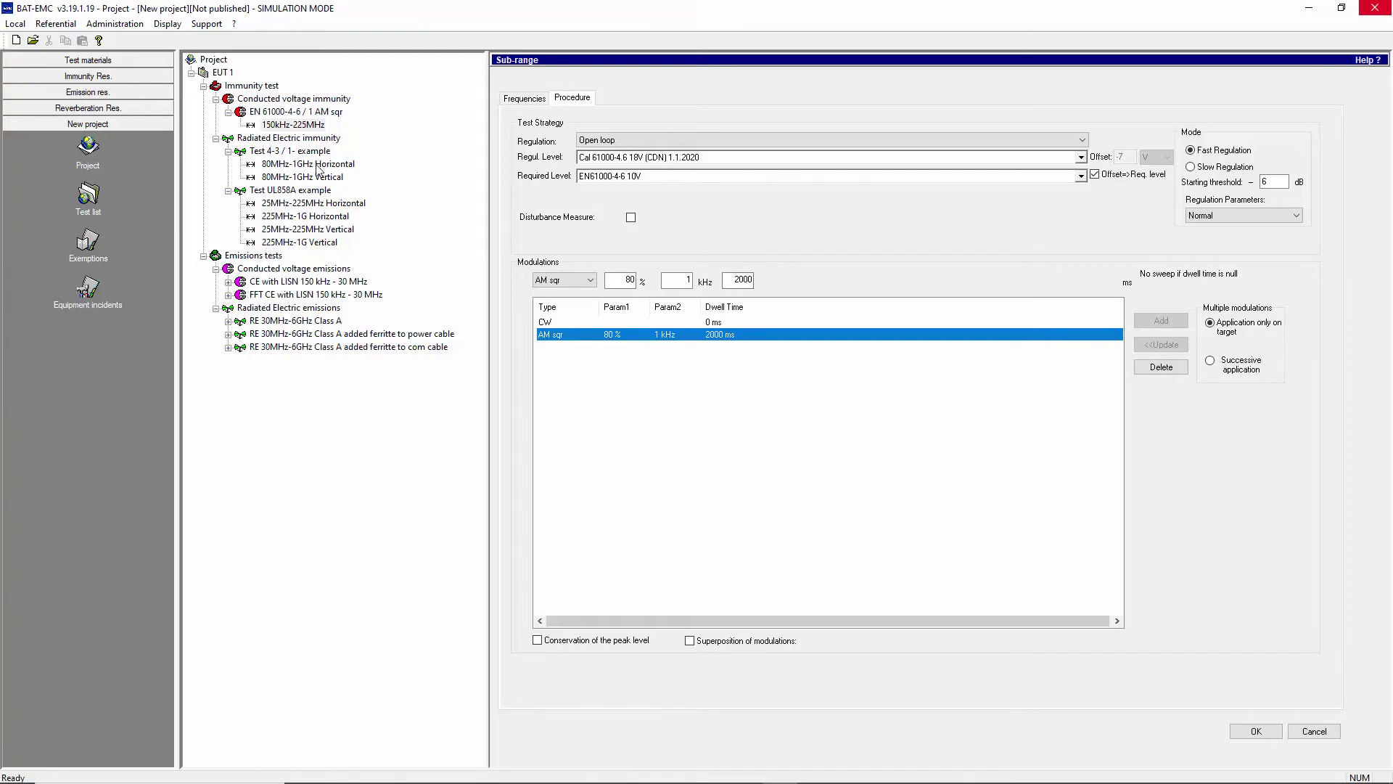
{"action": "left_click", "coordinate": [522, 99]}
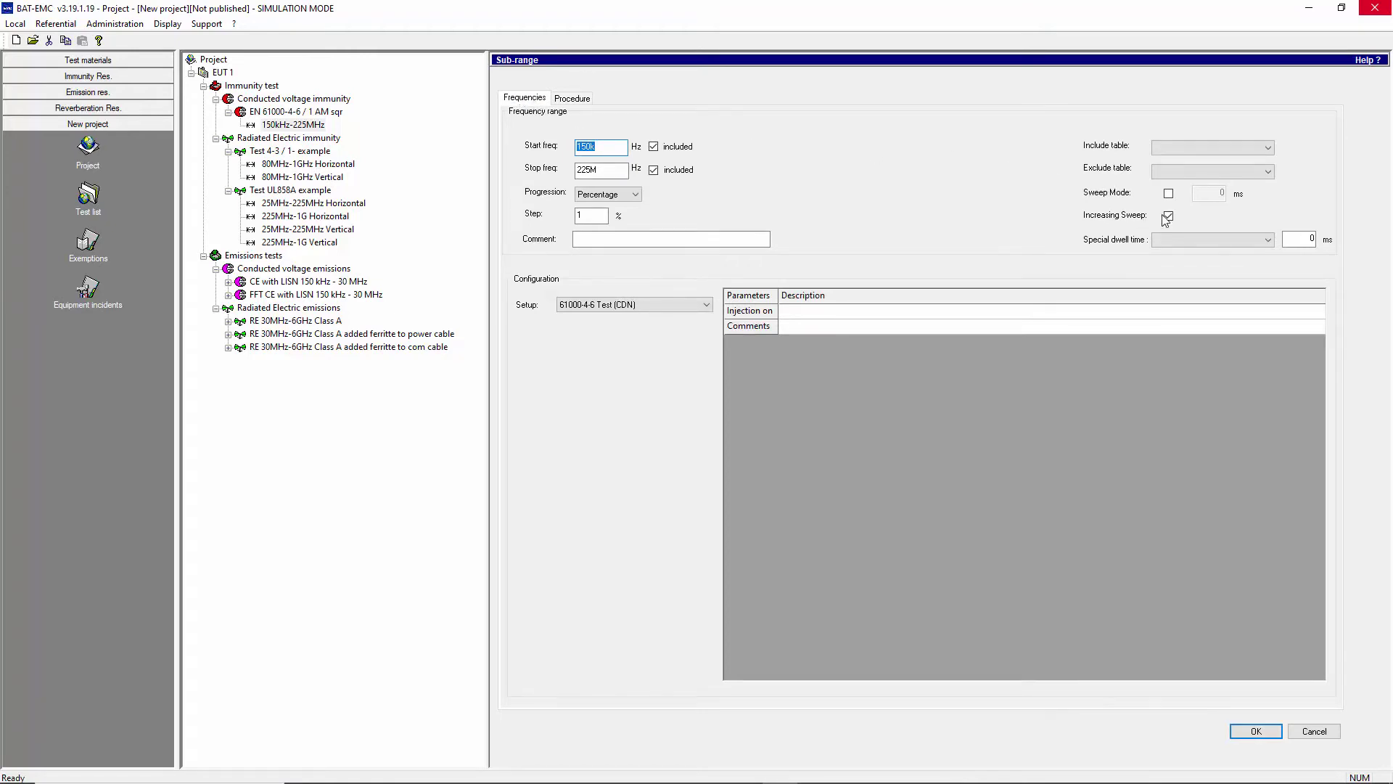
- Open the EN 61000-4-6 / 1 AM sqr test without saving the sub-range changes, execute it and choose to stay in simulation
{"action": "left_click", "coordinate": [274, 113]}
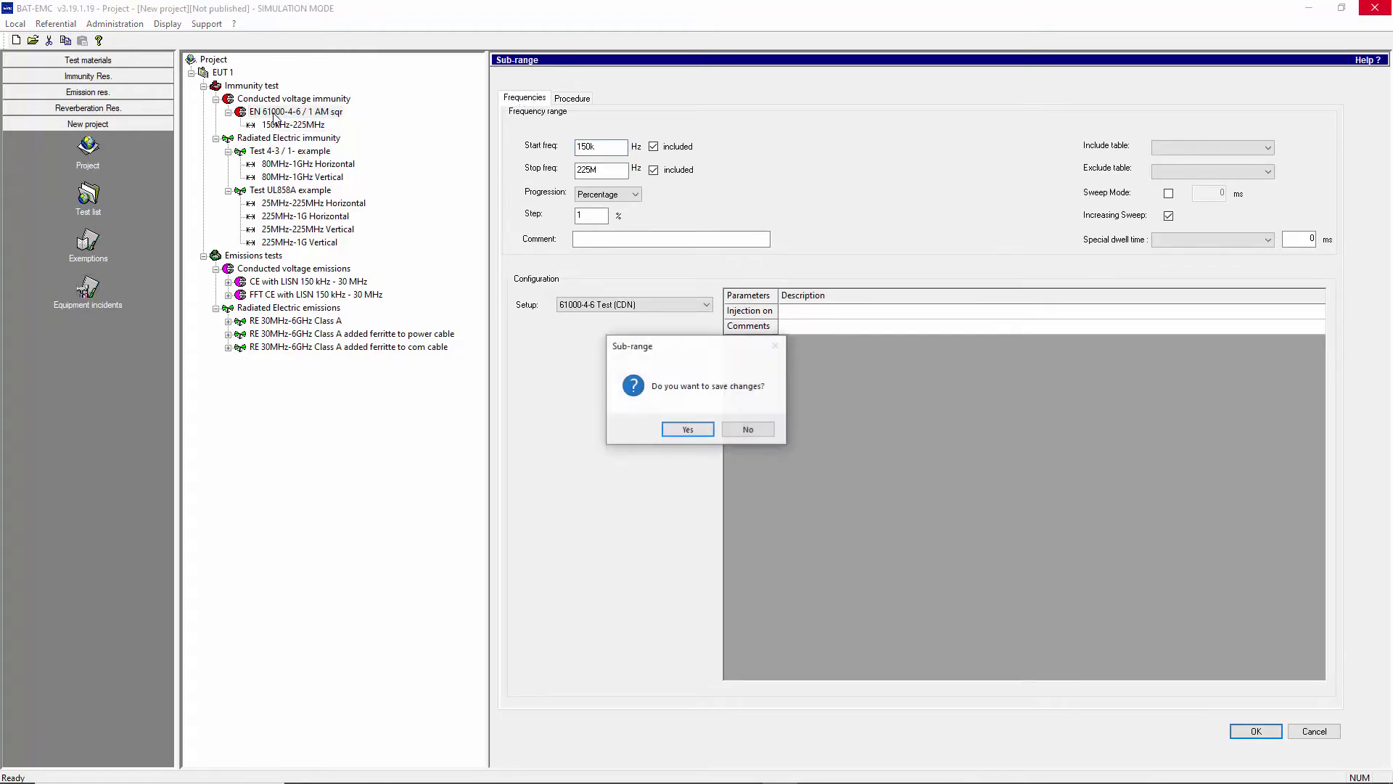
{"action": "left_click", "coordinate": [749, 431]}
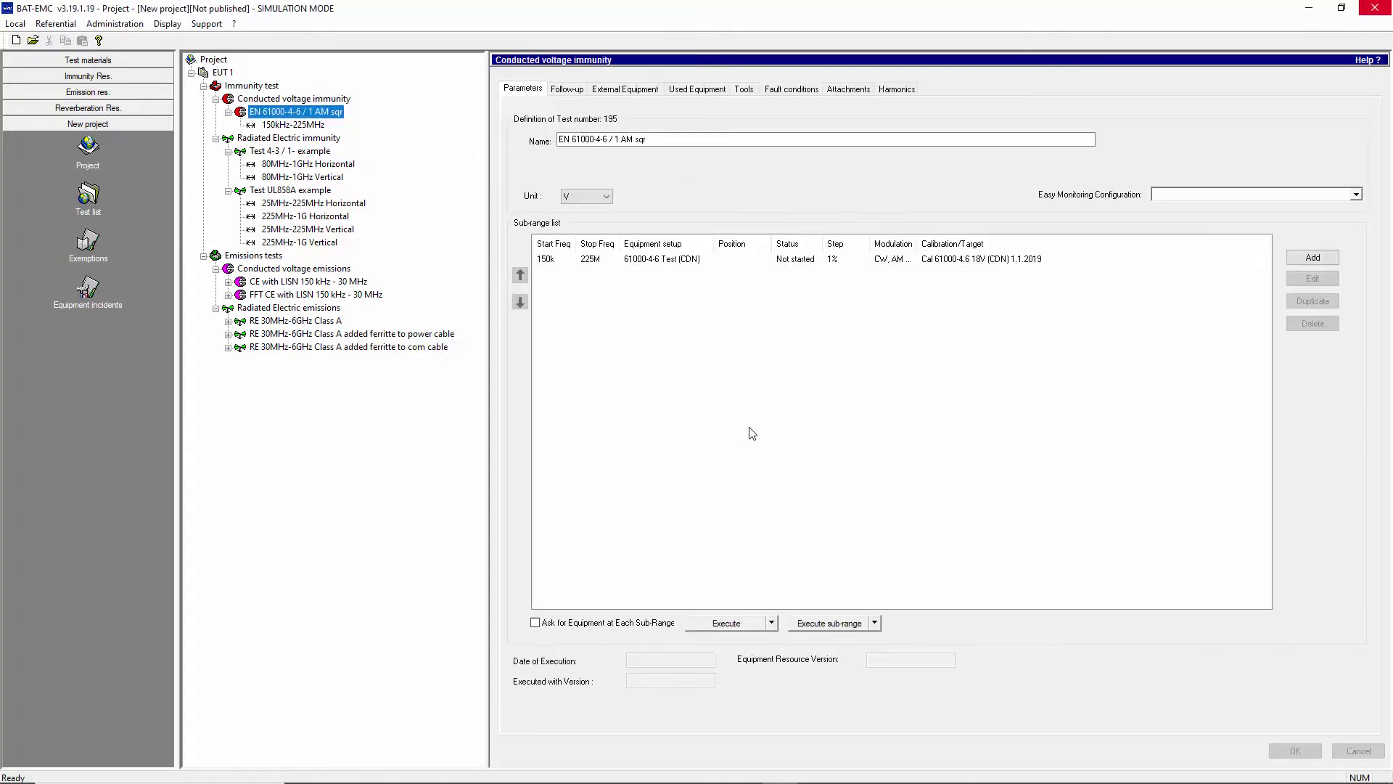
{"action": "left_click", "coordinate": [728, 626]}
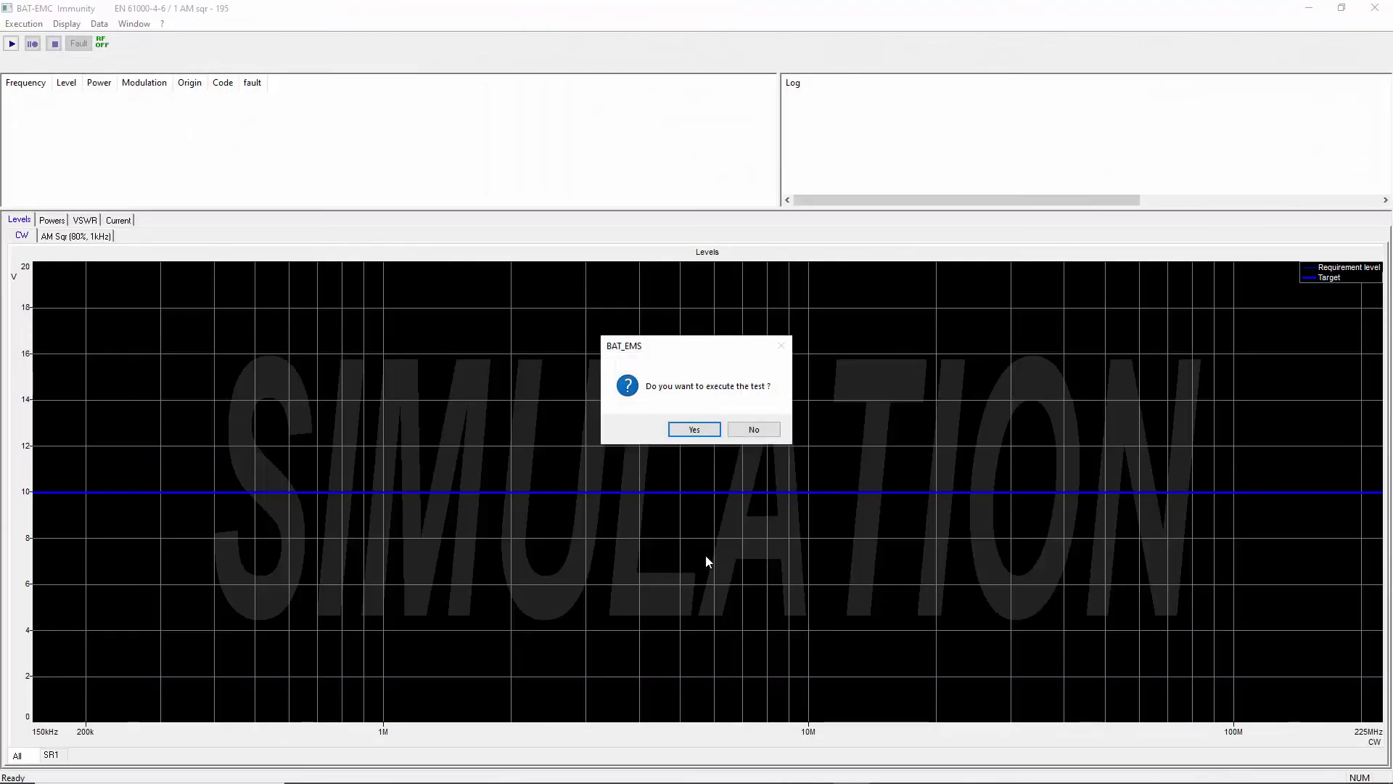
{"action": "left_click", "coordinate": [695, 430]}
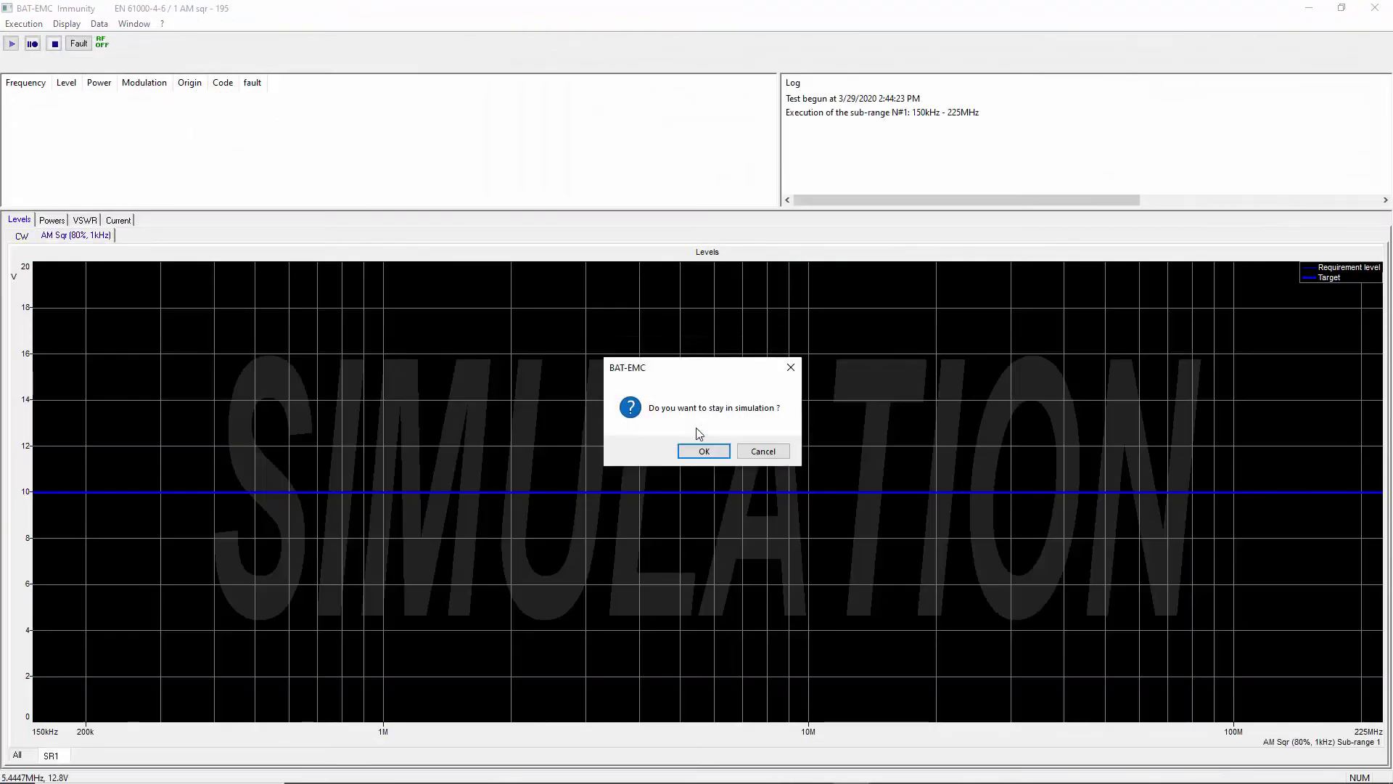
{"action": "left_click", "coordinate": [703, 452]}
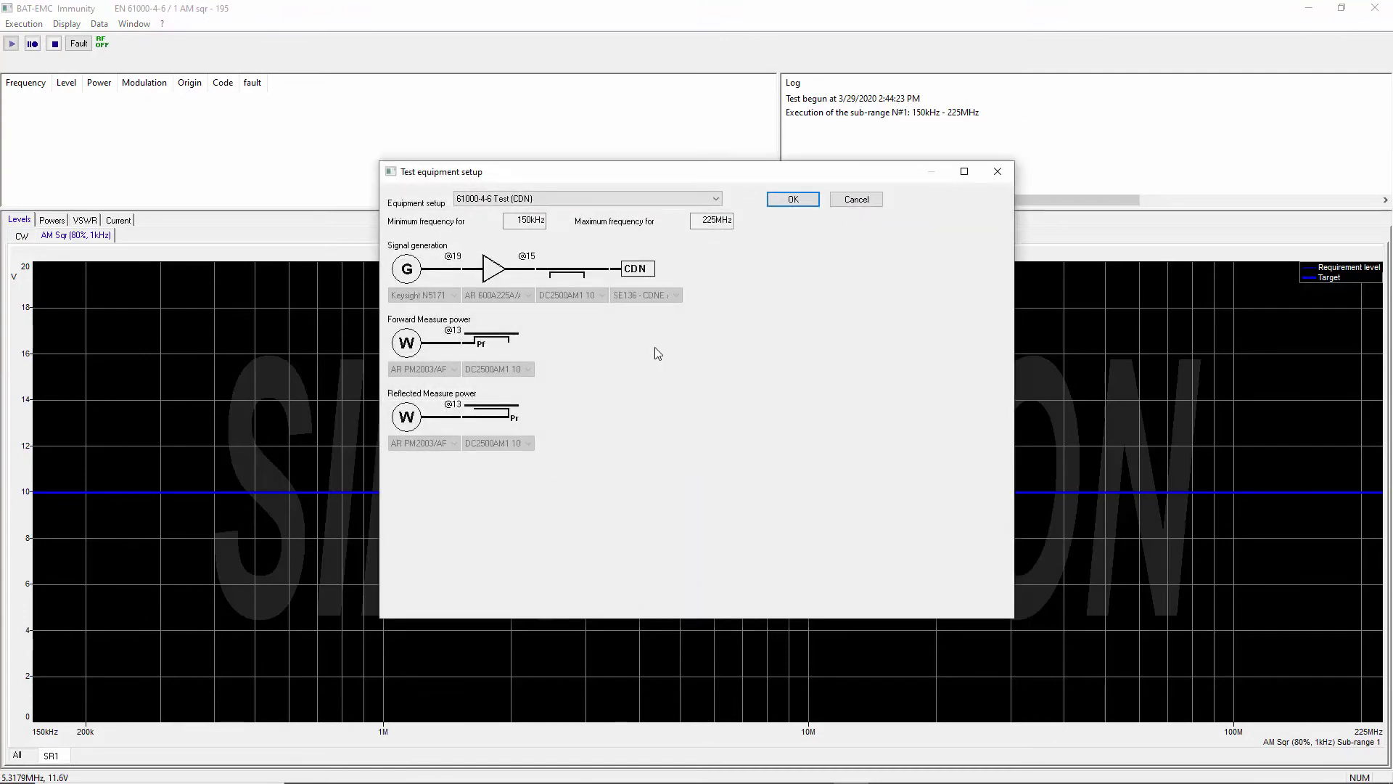
- Run the test with the 61000-4-6 Test (CDN) equipment setup, check the Powers and VSWR graphs, and return to Levels
{"action": "left_click", "coordinate": [795, 204]}
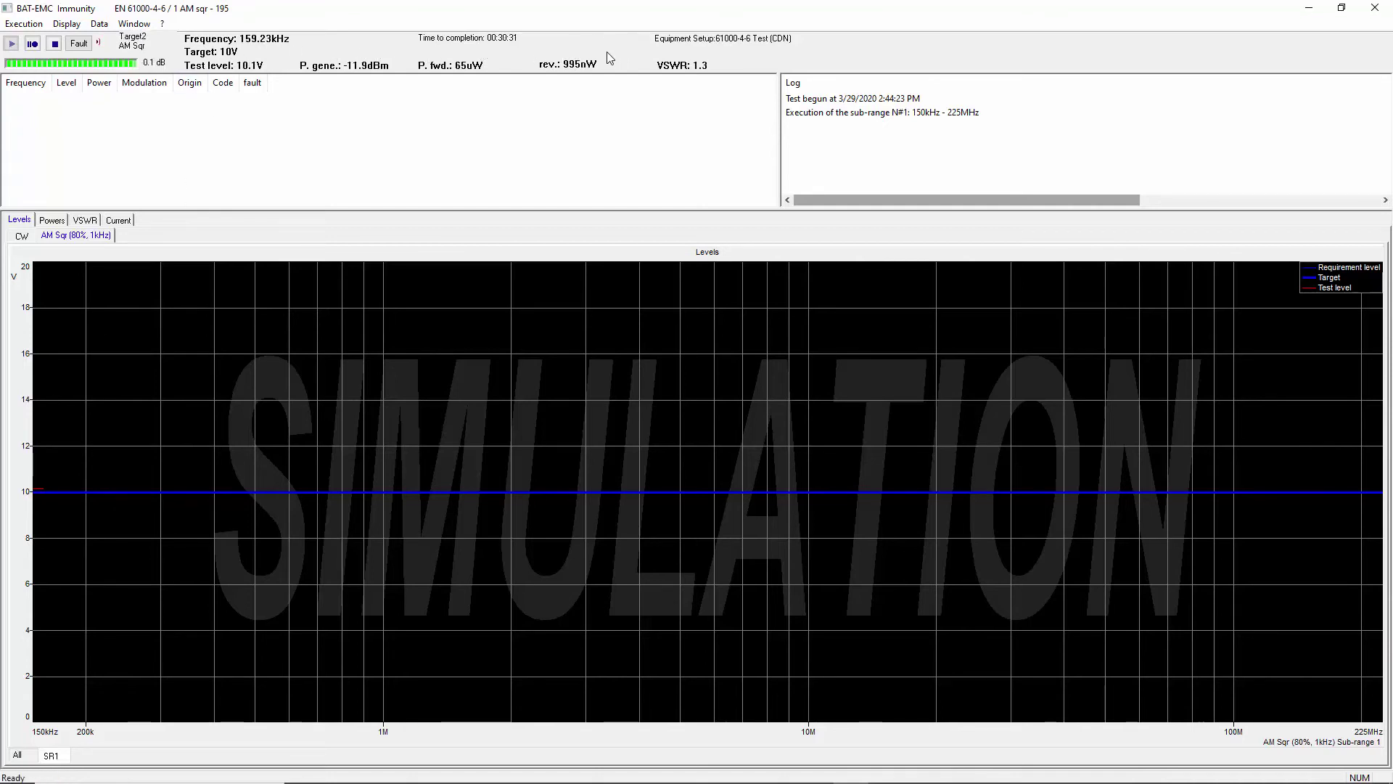
{"action": "left_click", "coordinate": [51, 222]}
{"action": "left_click", "coordinate": [85, 220]}
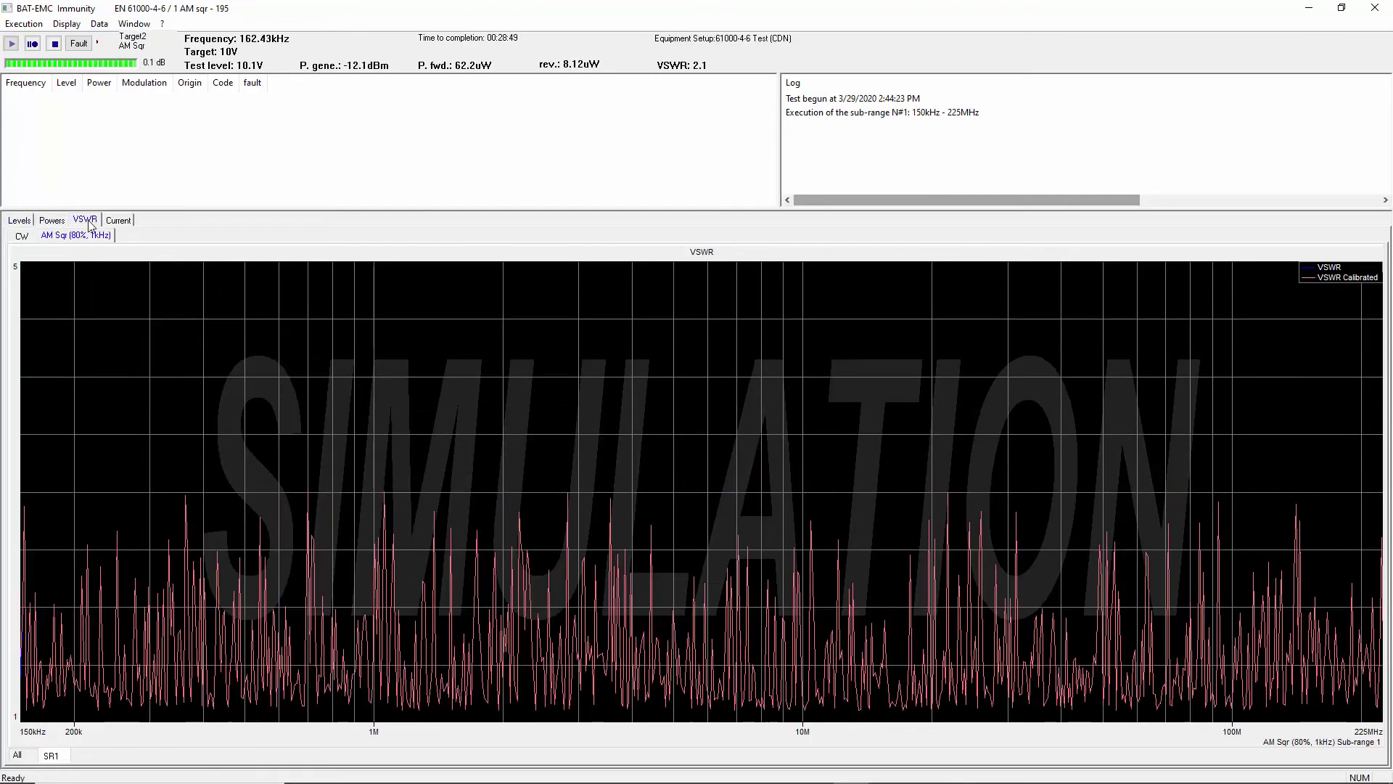
{"action": "left_click", "coordinate": [22, 220]}
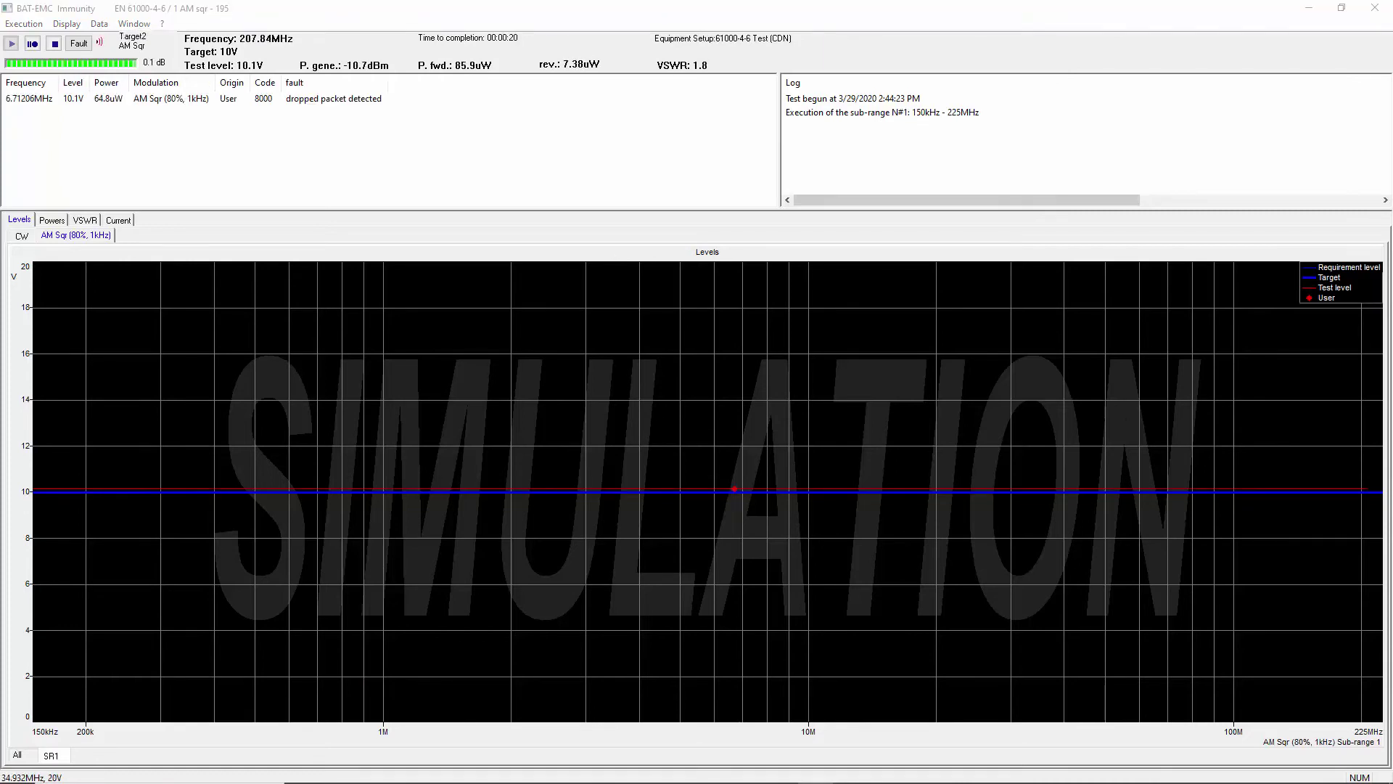
- Signal a fault in the running test with the Suspend test action and the comment "2nd dropped packet detected"
{"action": "left_click", "coordinate": [1314, 552]}
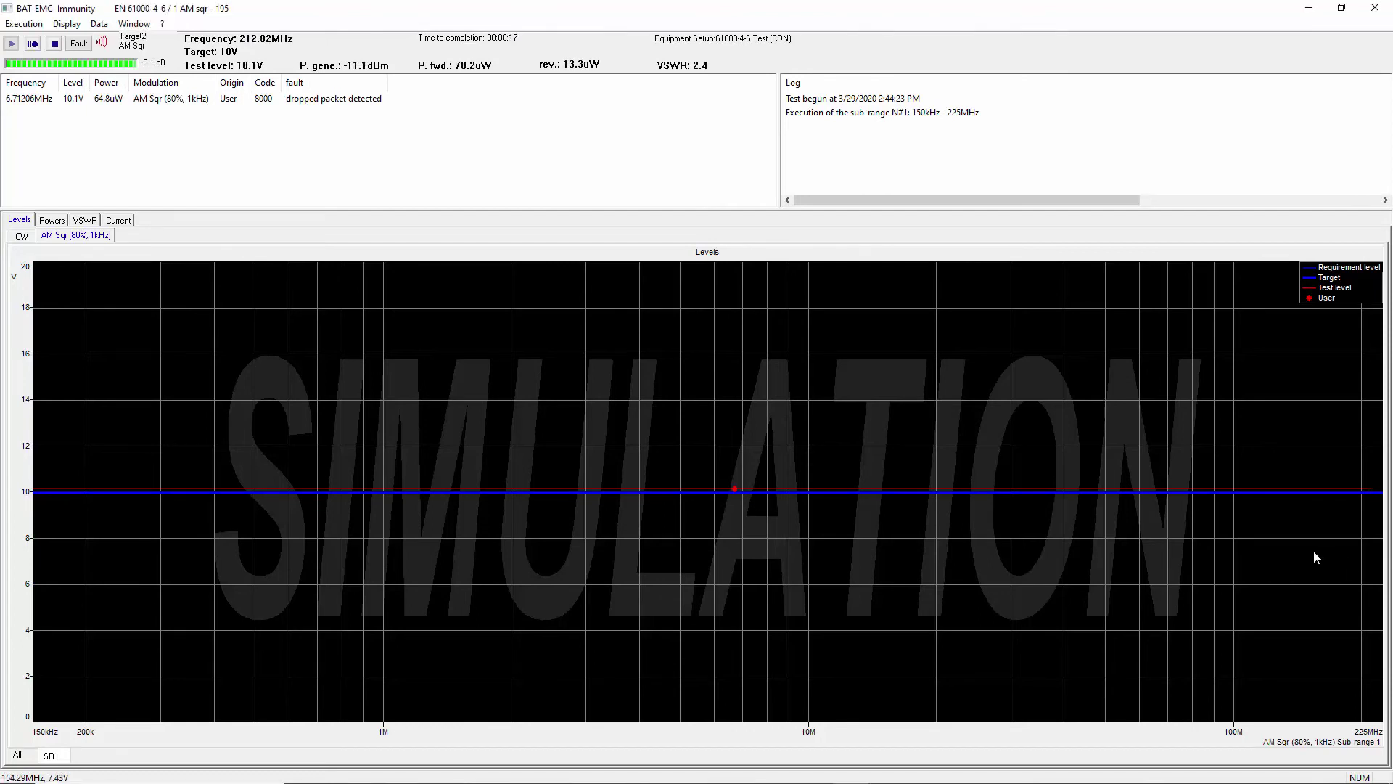
{"action": "key", "text": "space"}
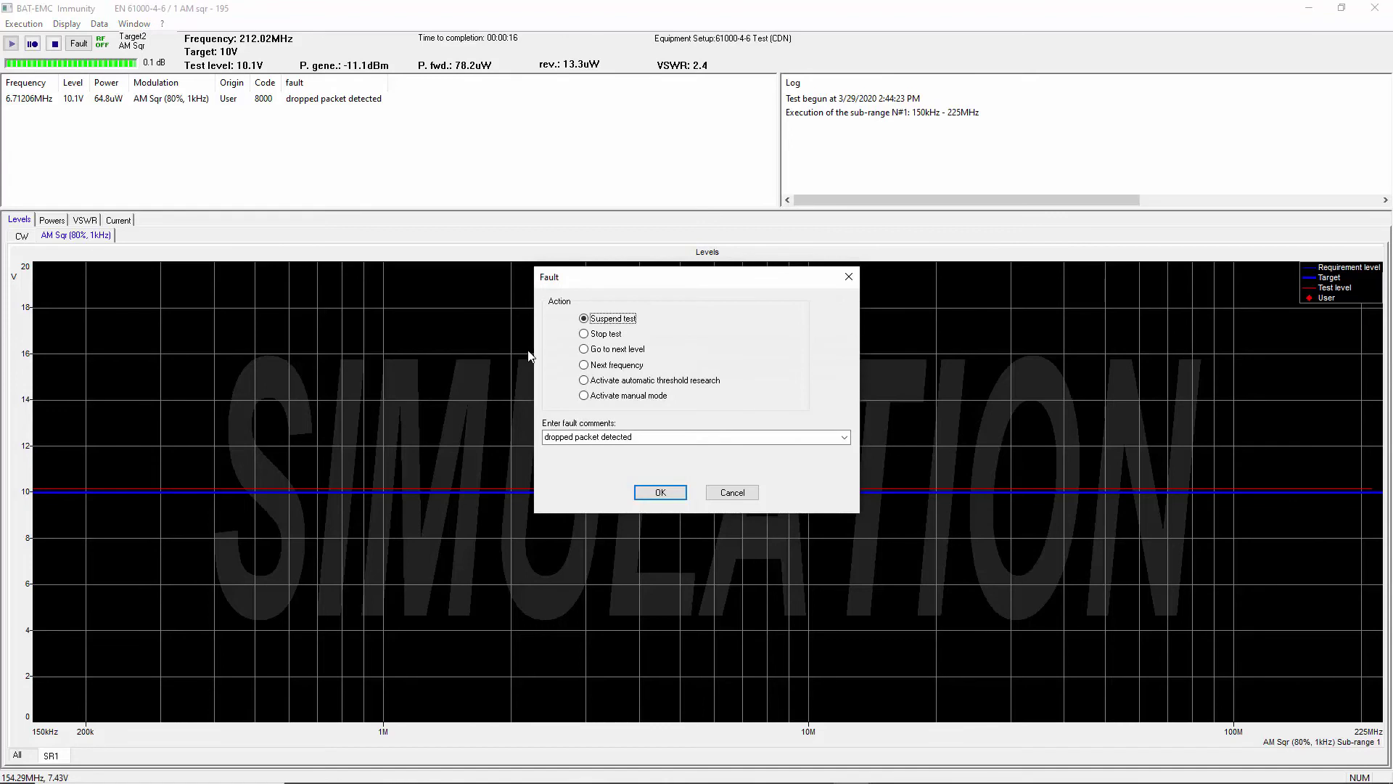
{"action": "left_click", "coordinate": [646, 437]}
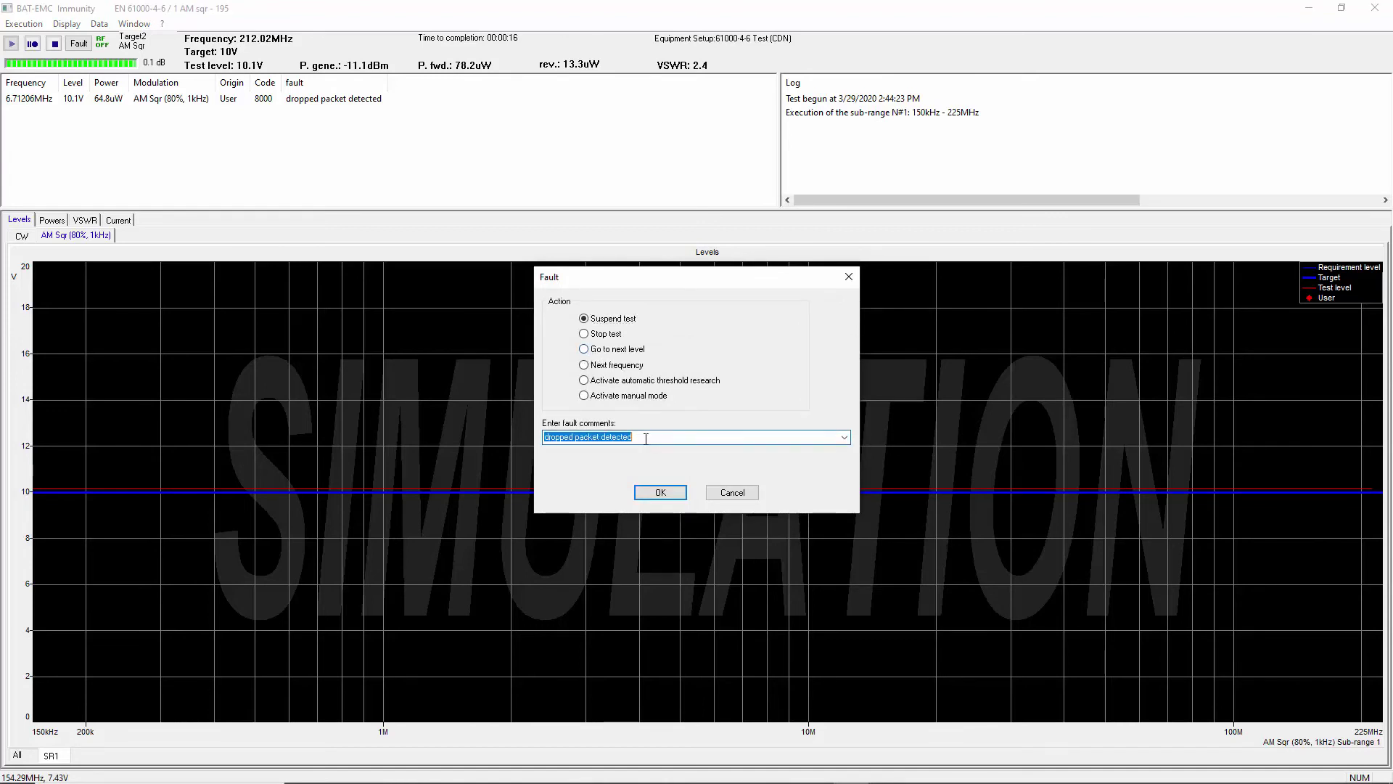
{"action": "left_click", "coordinate": [546, 438]}
{"action": "type", "text": "2nd"}
{"action": "left_click", "coordinate": [653, 492]}
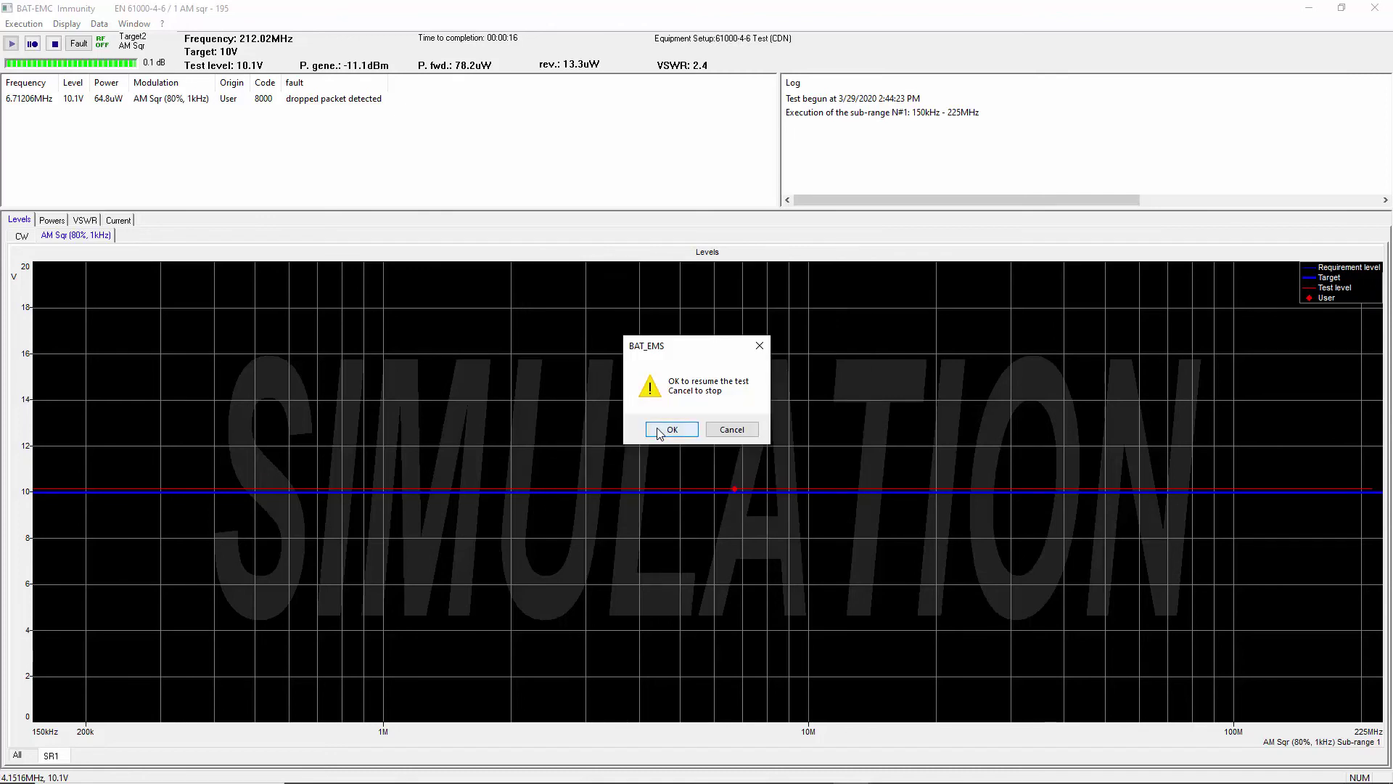
- Resume the suspended test, save the fault without manual mode, and close the execution window when the test ends
{"action": "left_click", "coordinate": [659, 431]}
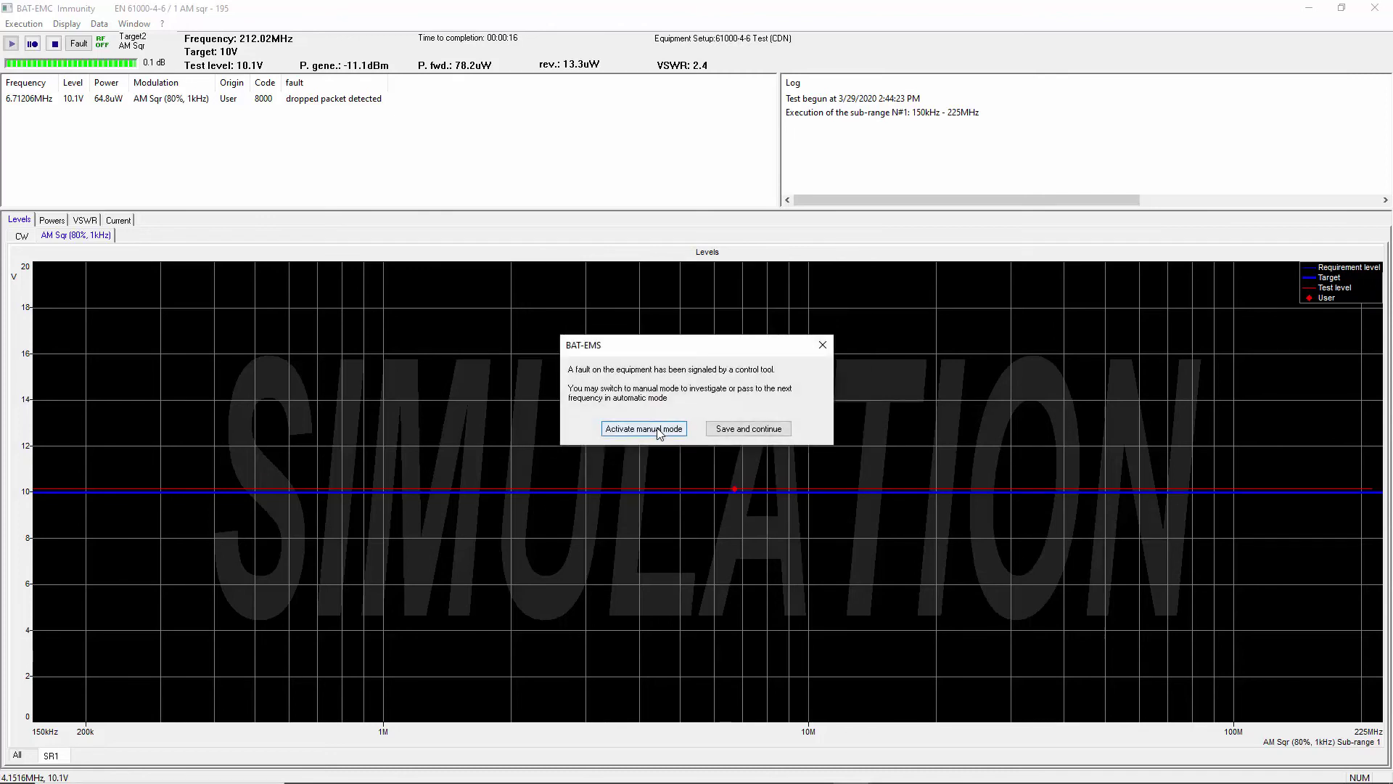
{"action": "left_click", "coordinate": [728, 430]}
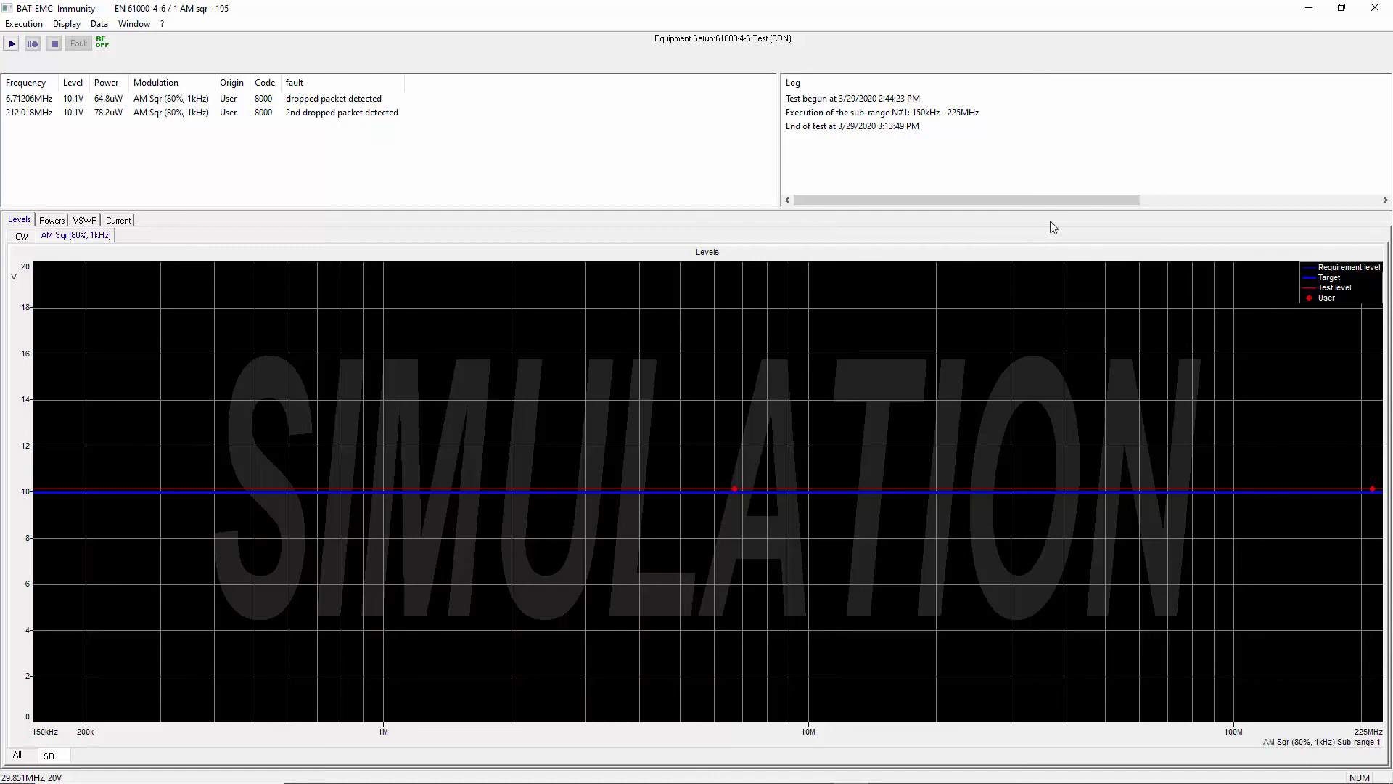
{"action": "left_click", "coordinate": [1375, 9]}
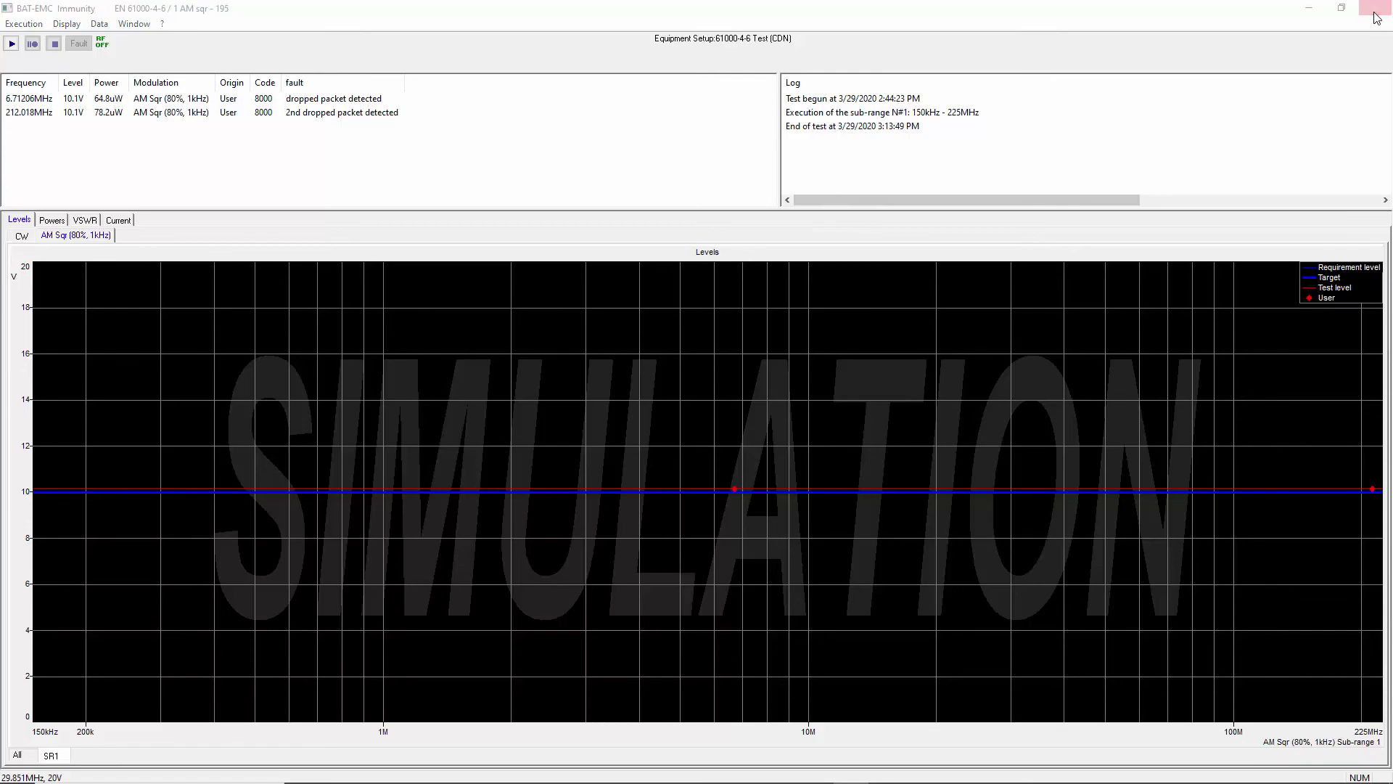
{"action": "left_click", "coordinate": [611, 521]}
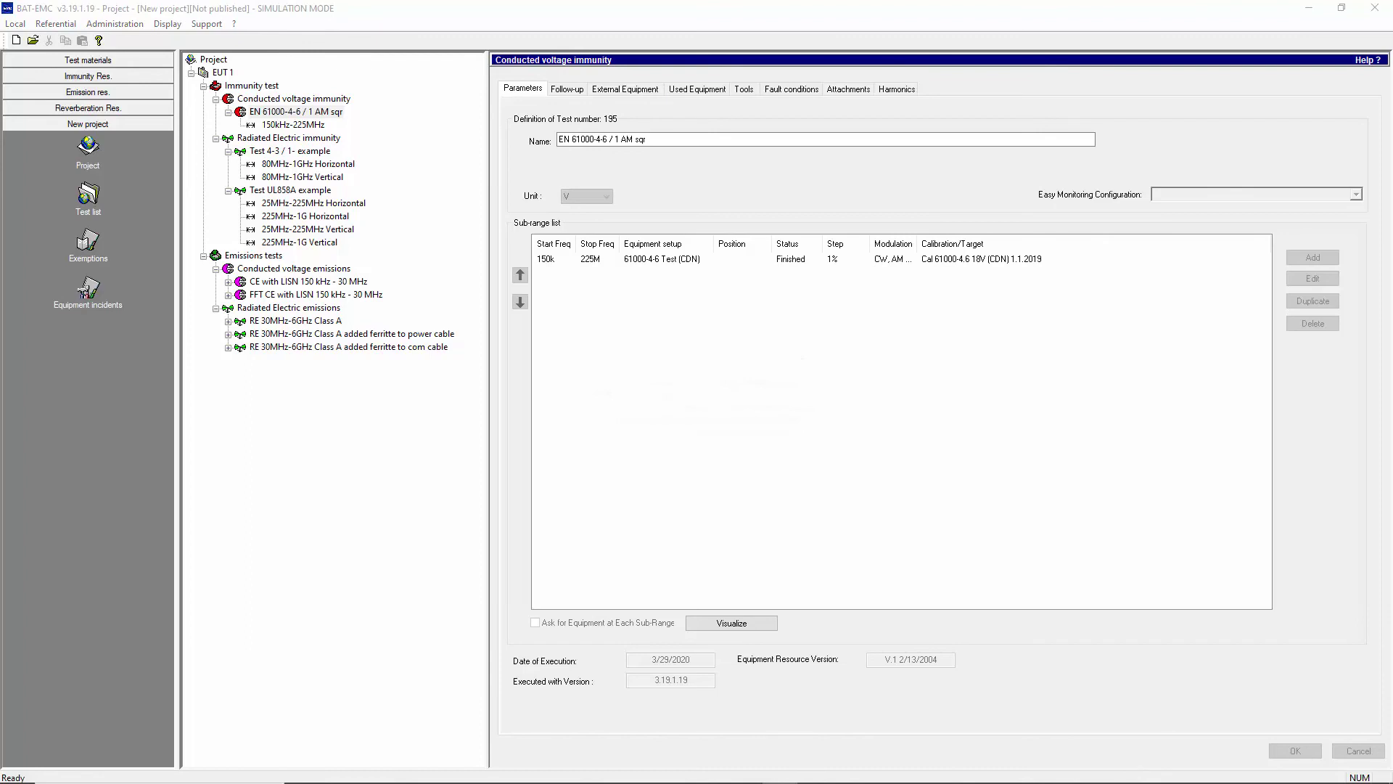
- Generate a report for EN 61000-4-6 / 1 AM sqr from the "Conducted Voltage Immunity - revised generic.dot" template, saved as "report 1"
{"action": "right_click", "coordinate": [294, 114]}
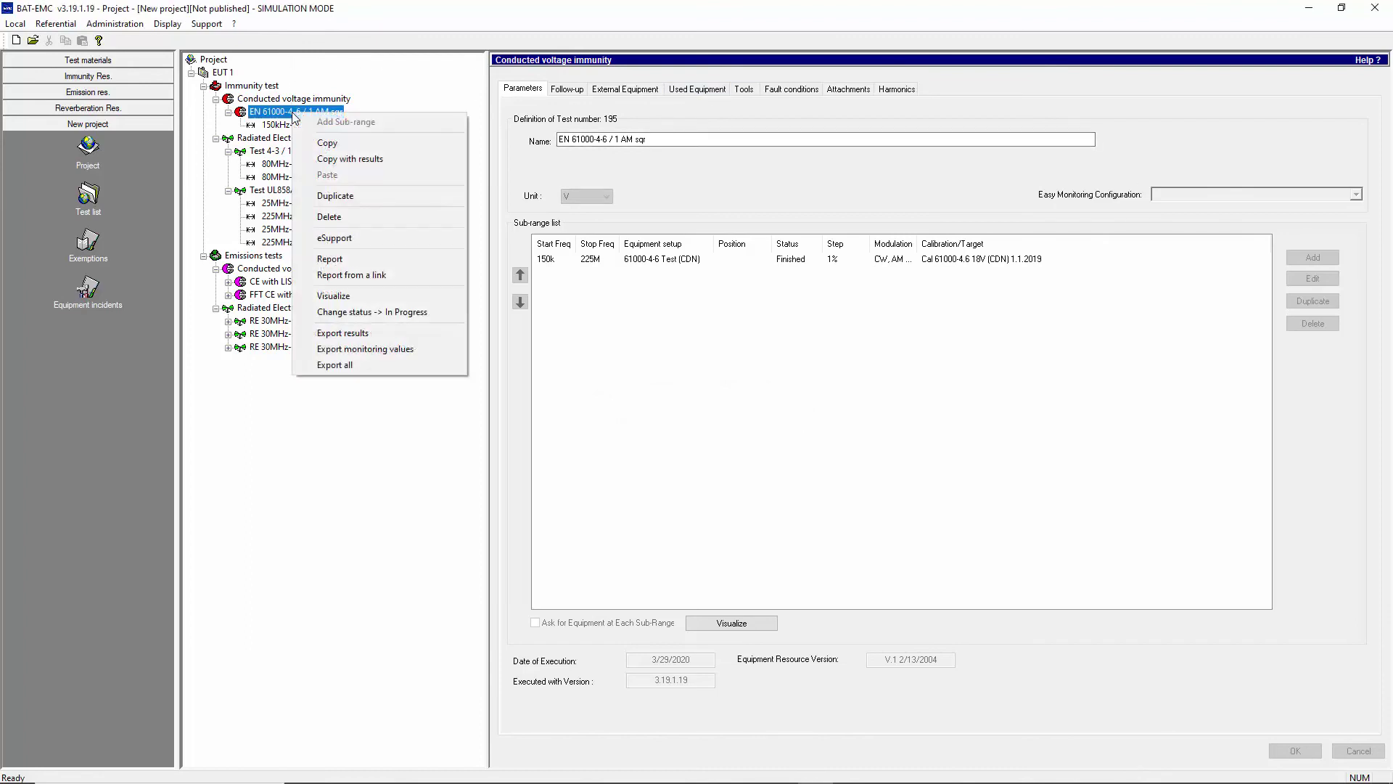
{"action": "left_click", "coordinate": [356, 260]}
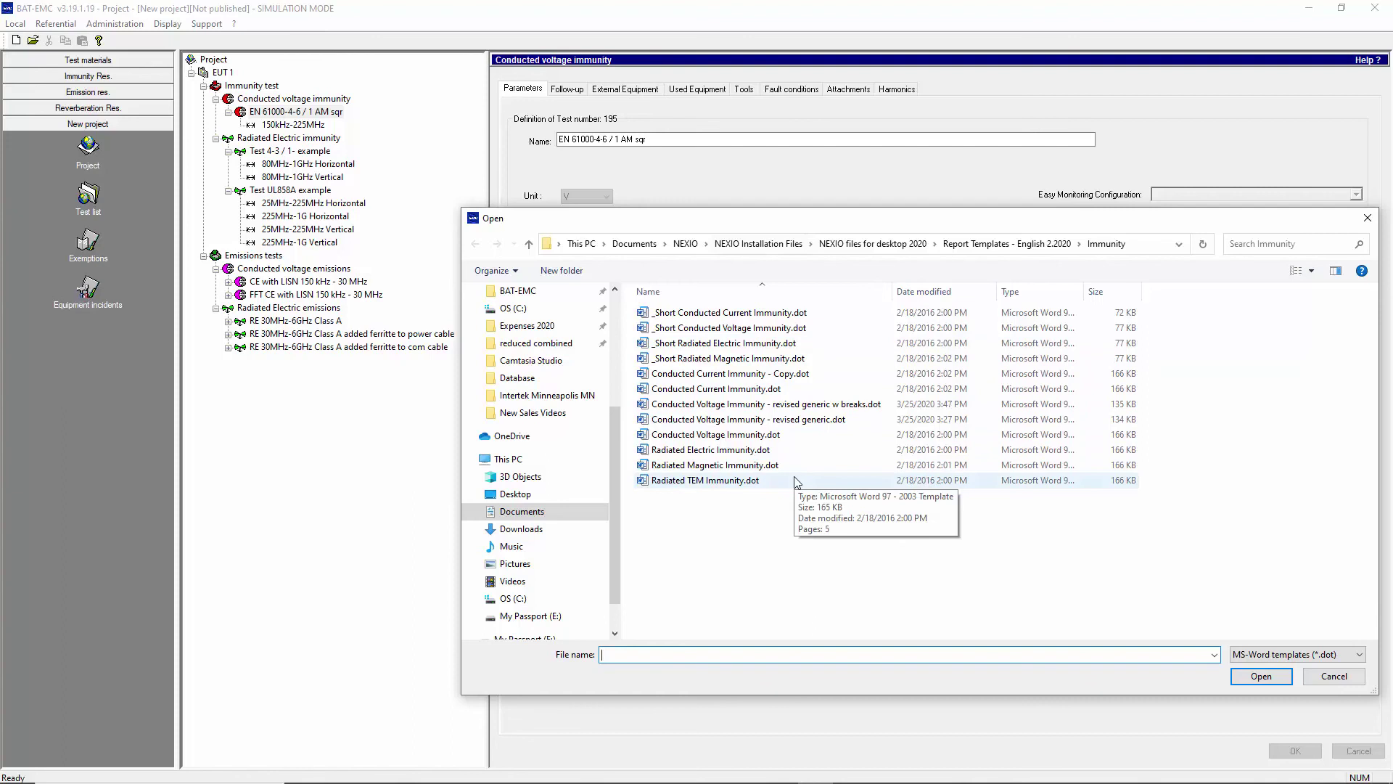
{"action": "left_click", "coordinate": [786, 425]}
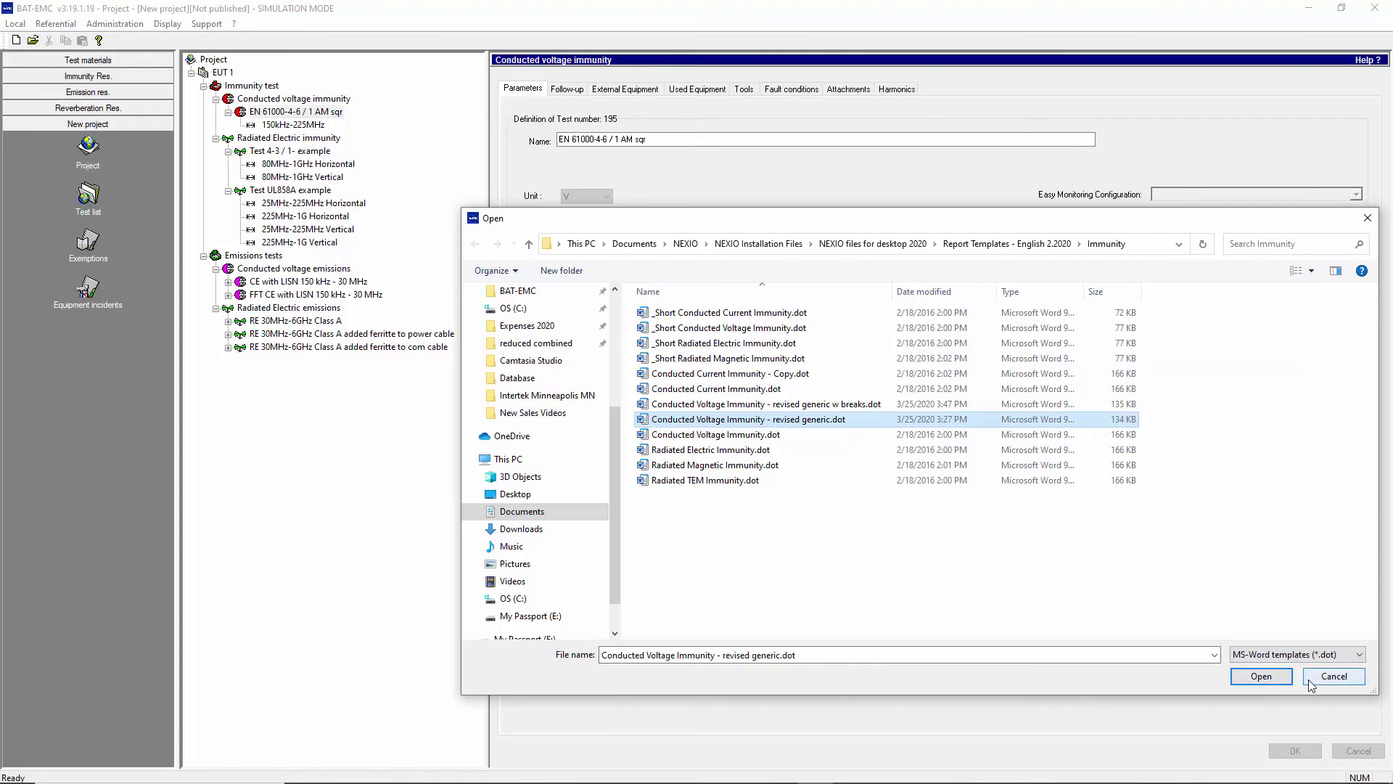
{"action": "left_click", "coordinate": [1261, 675]}
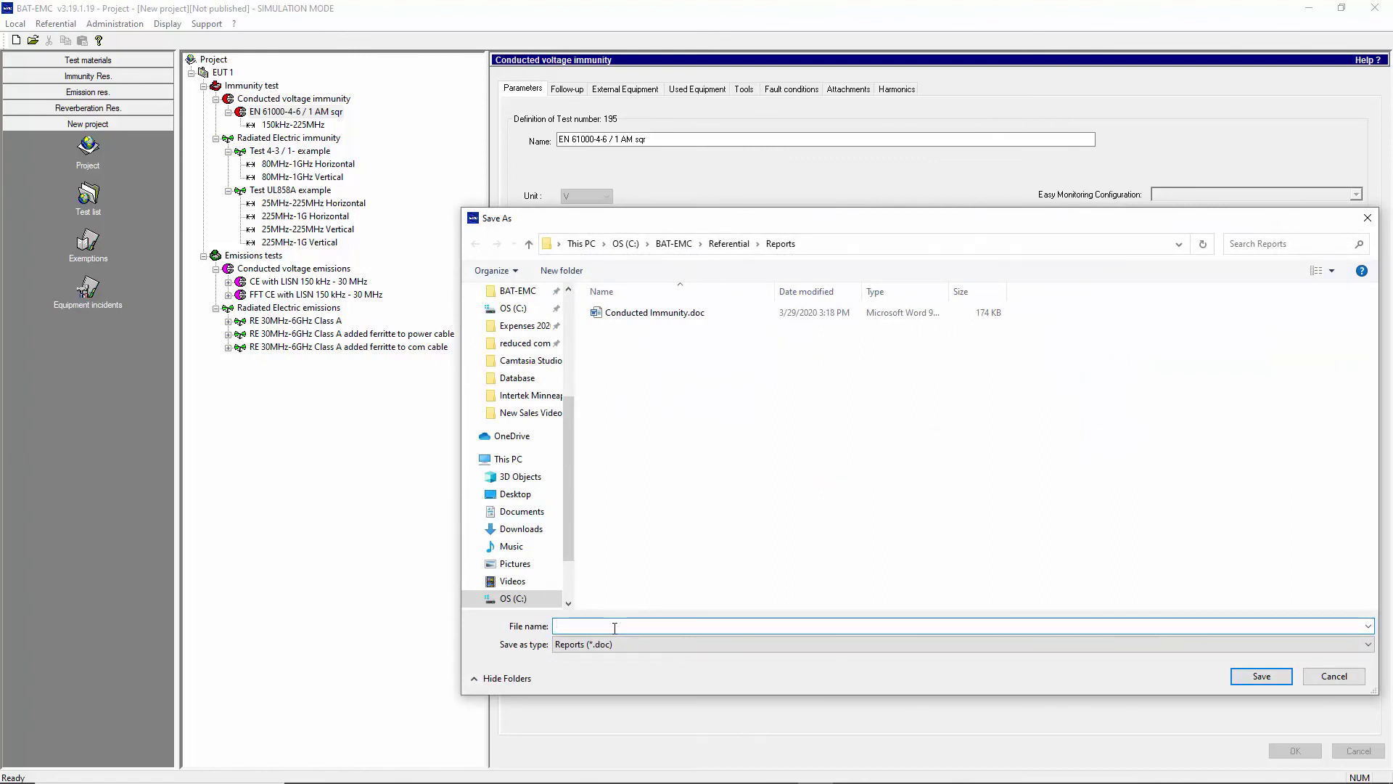
{"action": "type", "text": "report 1"}
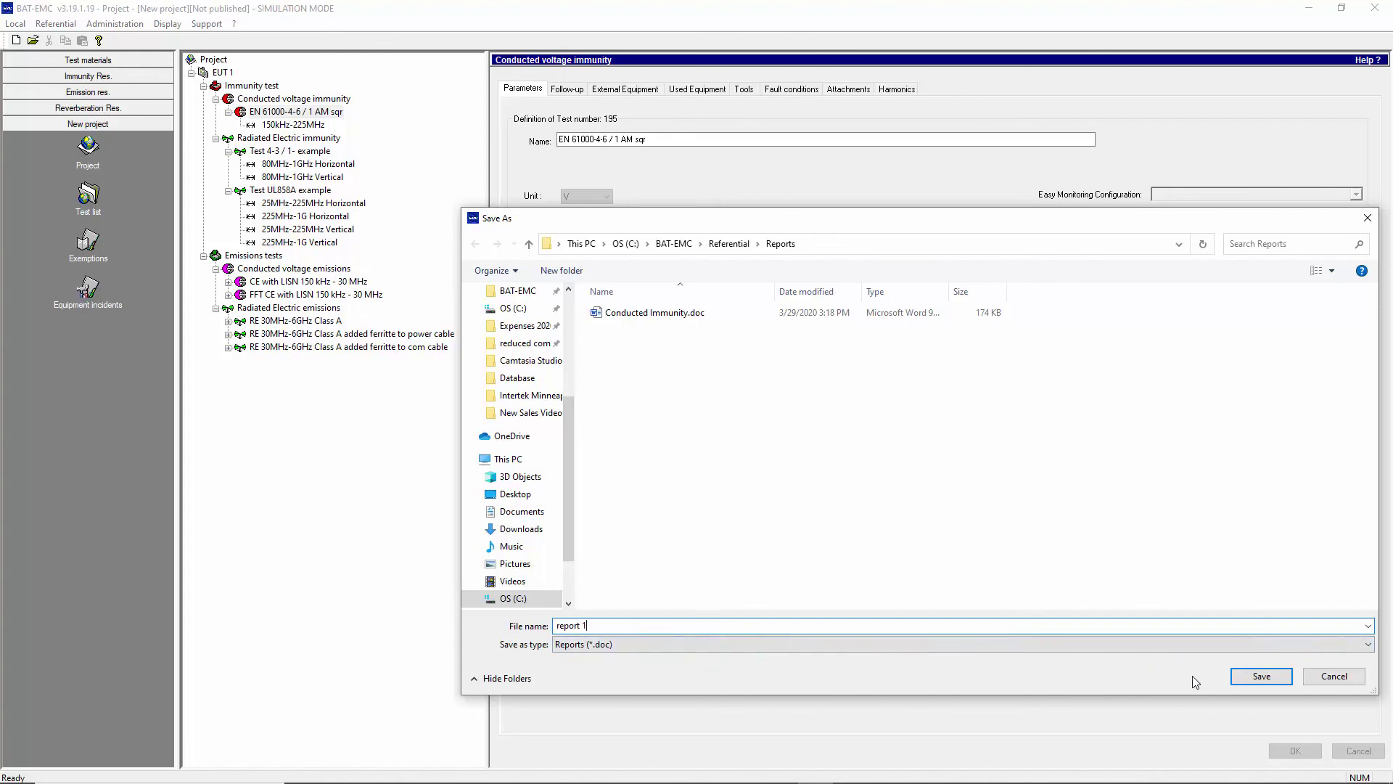
{"action": "left_click", "coordinate": [1256, 679]}
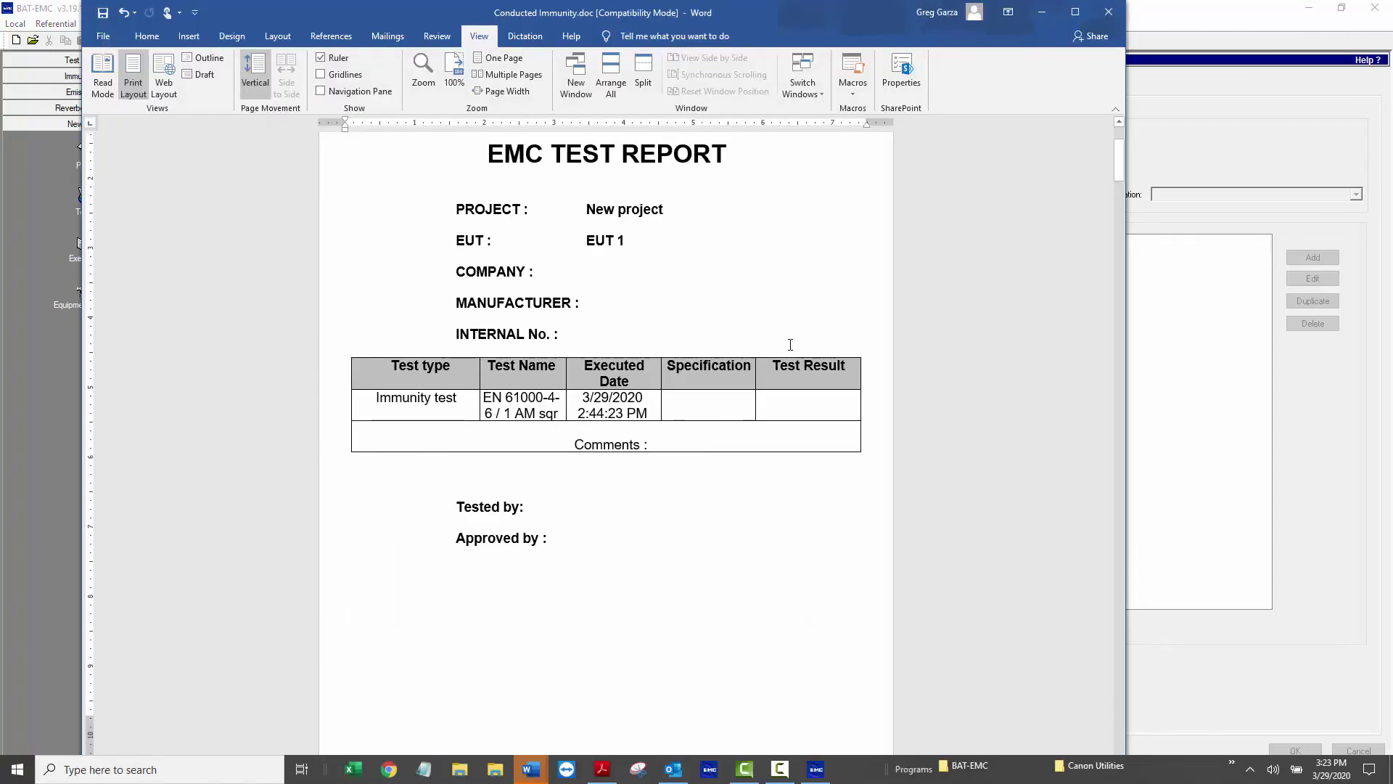
- Review the conducted immunity report in Word, covering test information, fault results, equipment used, and the level and power graphs
{"action": "scroll", "coordinate": [790, 344], "scroll_direction": "down", "scroll_amount": 7}
{"action": "scroll", "coordinate": [803, 336], "scroll_direction": "up", "scroll_amount": 1}
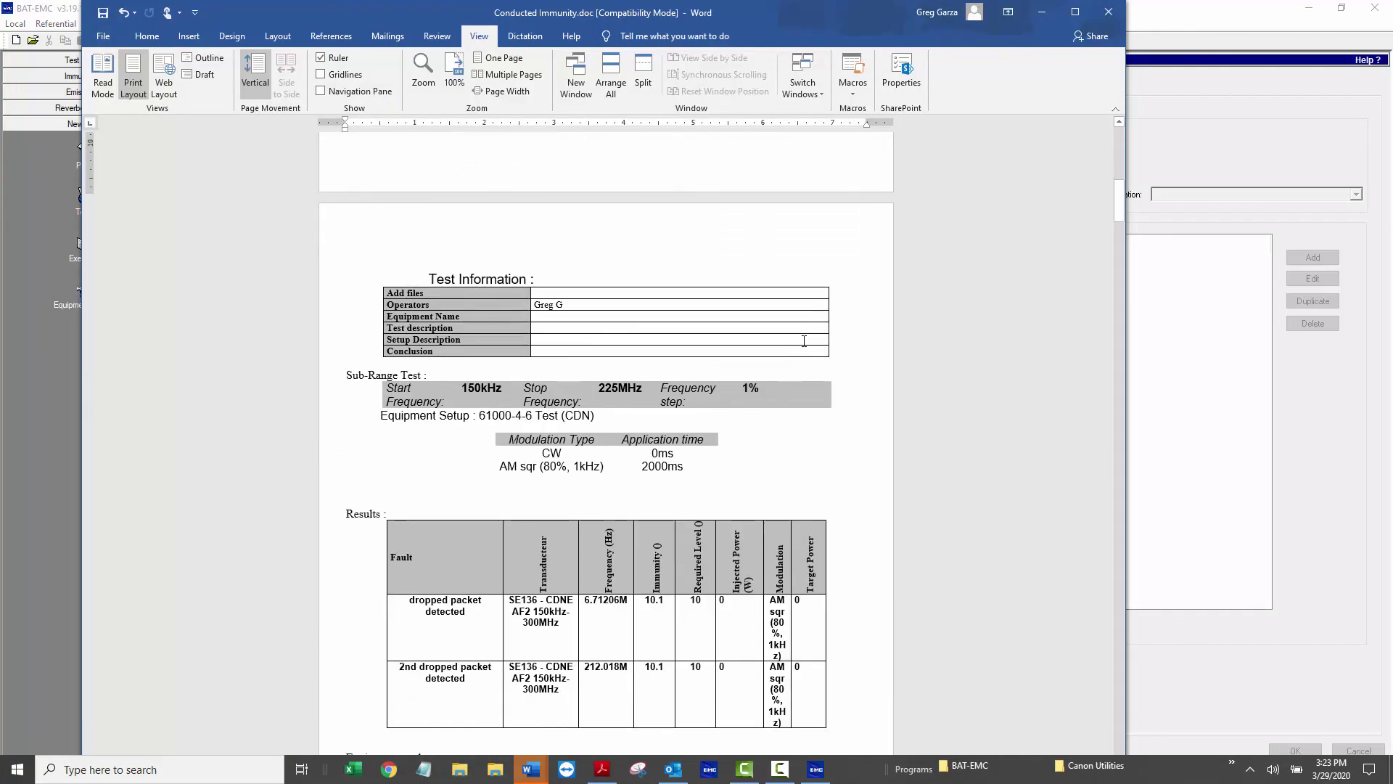
{"action": "scroll", "coordinate": [804, 341], "scroll_direction": "down", "scroll_amount": 3}
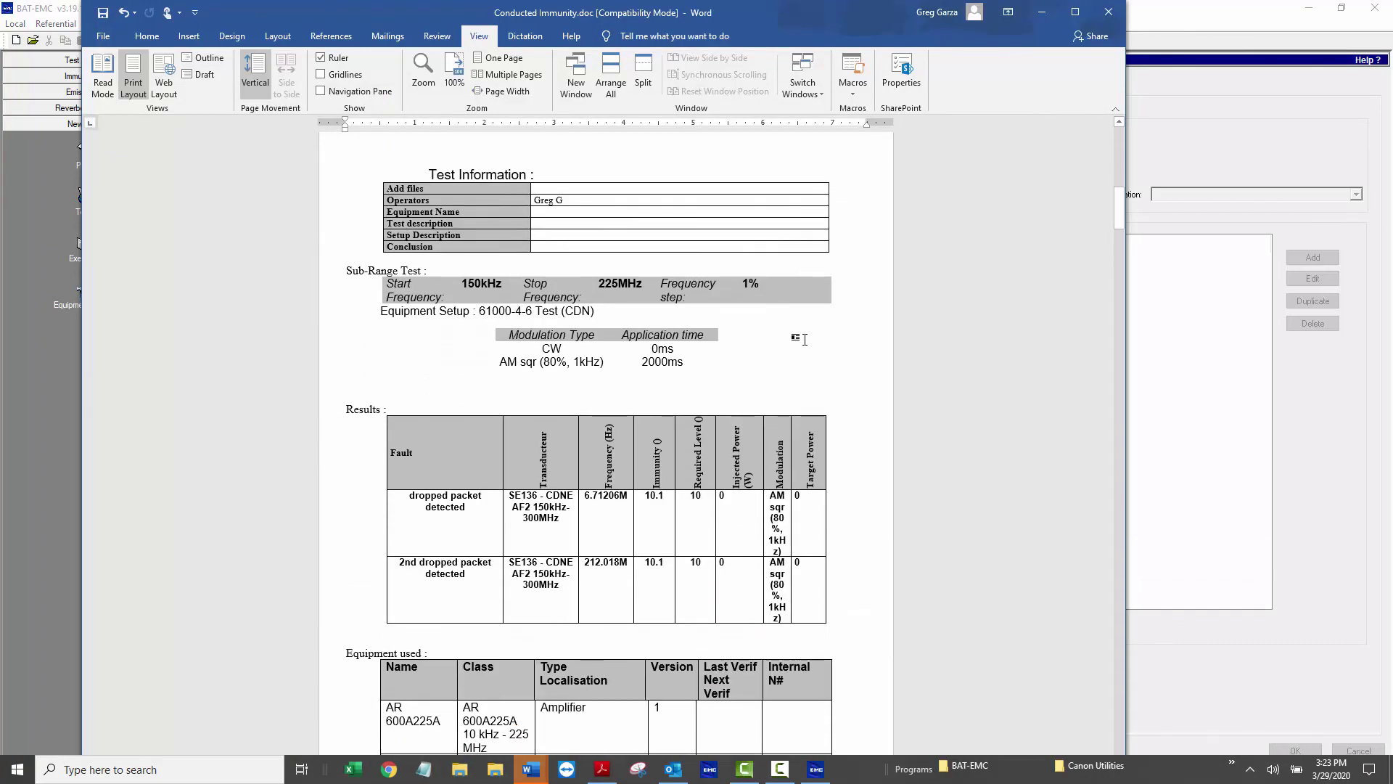
{"action": "scroll", "coordinate": [805, 340], "scroll_direction": "down", "scroll_amount": 3}
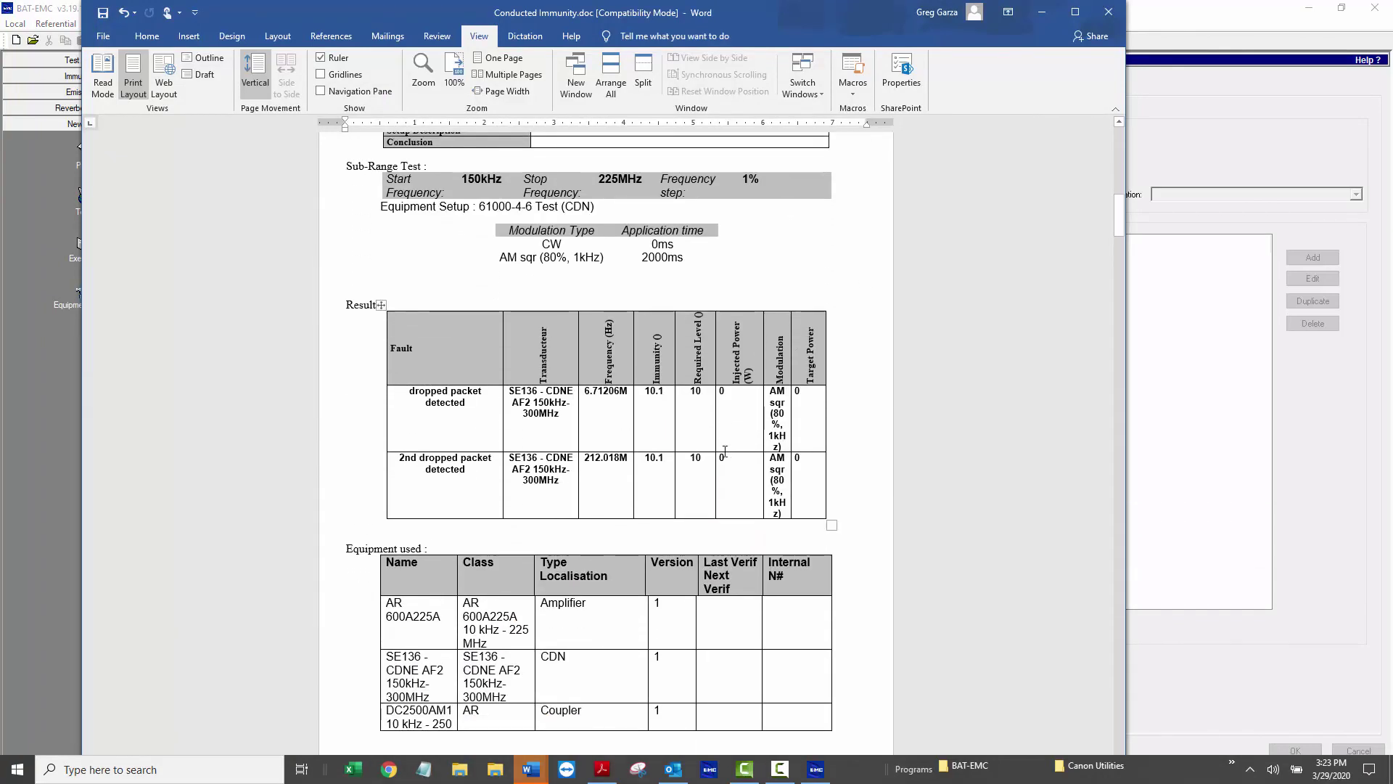
{"action": "scroll", "coordinate": [550, 419], "scroll_direction": "down", "scroll_amount": 6}
{"action": "scroll", "coordinate": [711, 395], "scroll_direction": "down", "scroll_amount": 20}
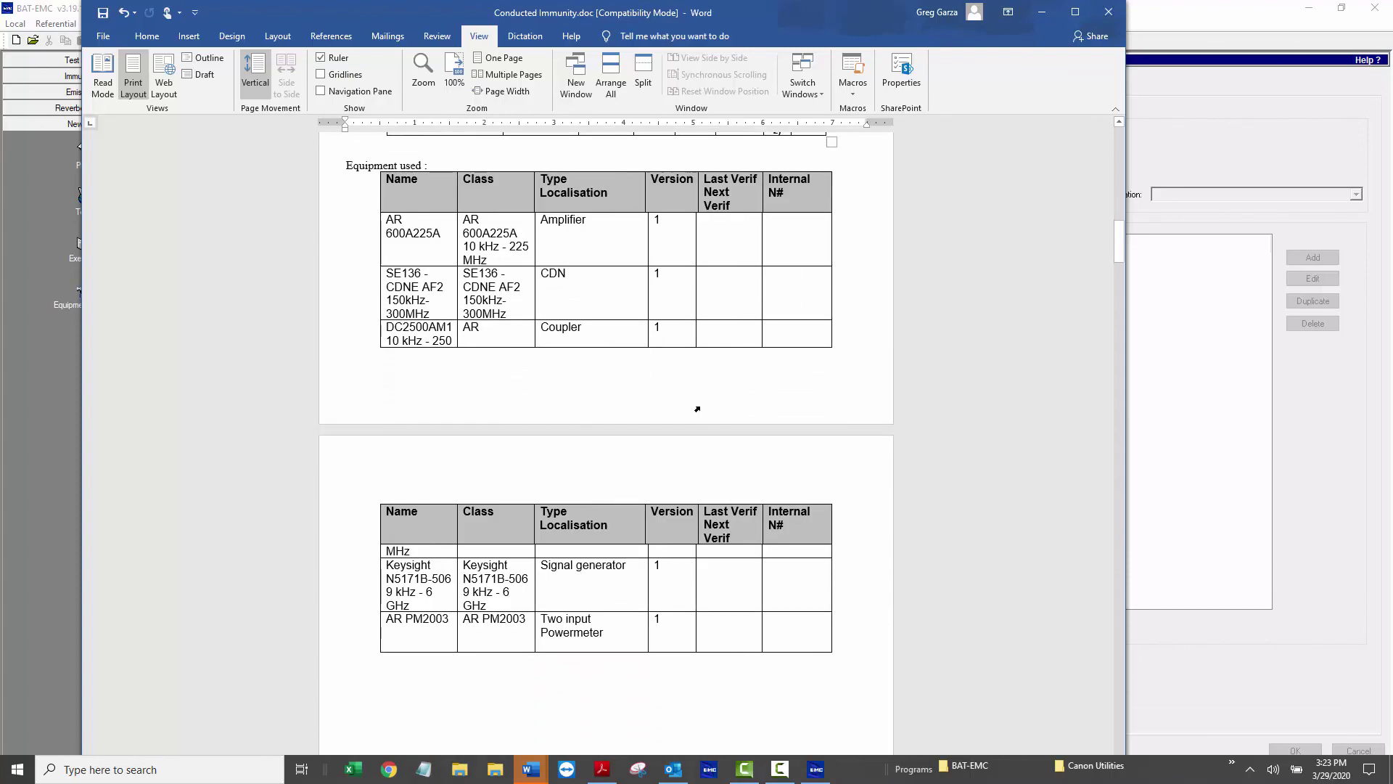
{"action": "scroll", "coordinate": [720, 404], "scroll_direction": "down", "scroll_amount": 3}
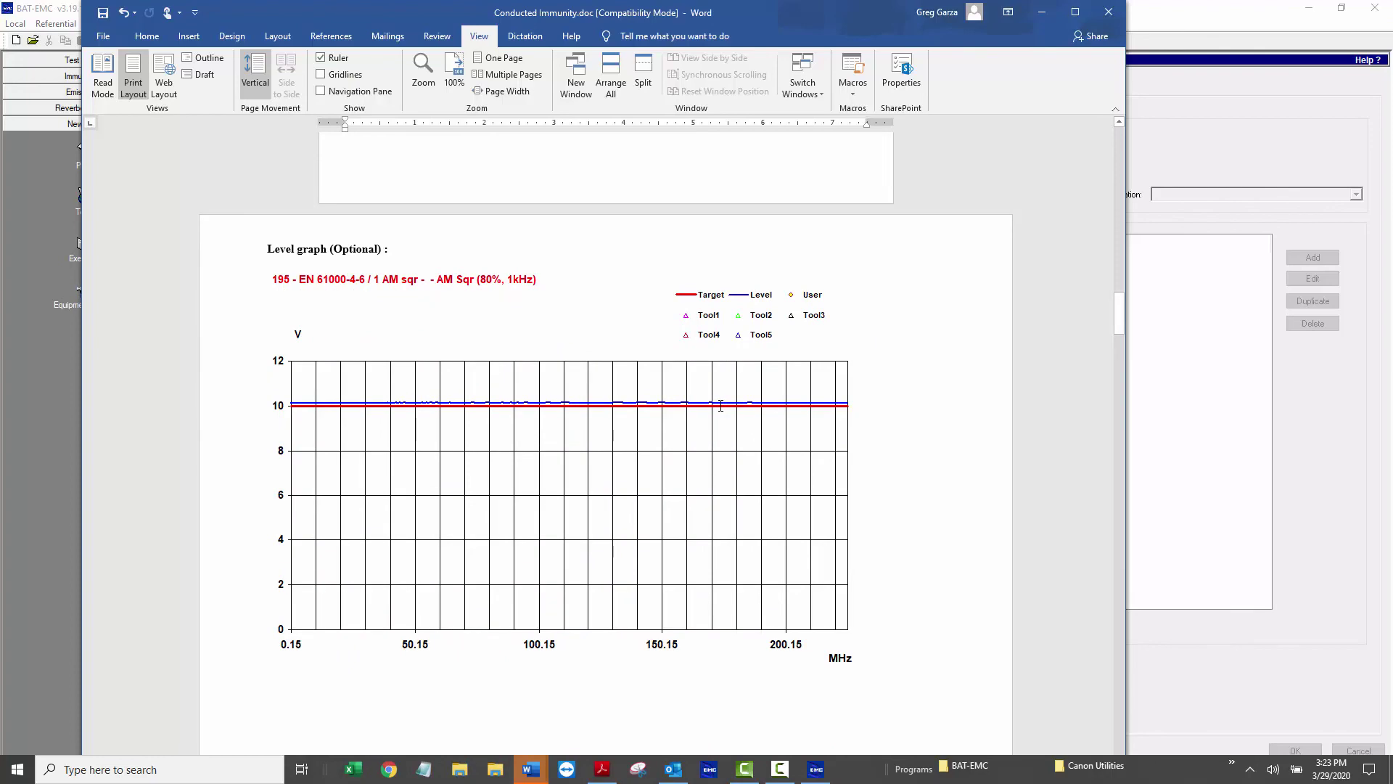
{"action": "scroll", "coordinate": [720, 404], "scroll_direction": "down", "scroll_amount": 20}
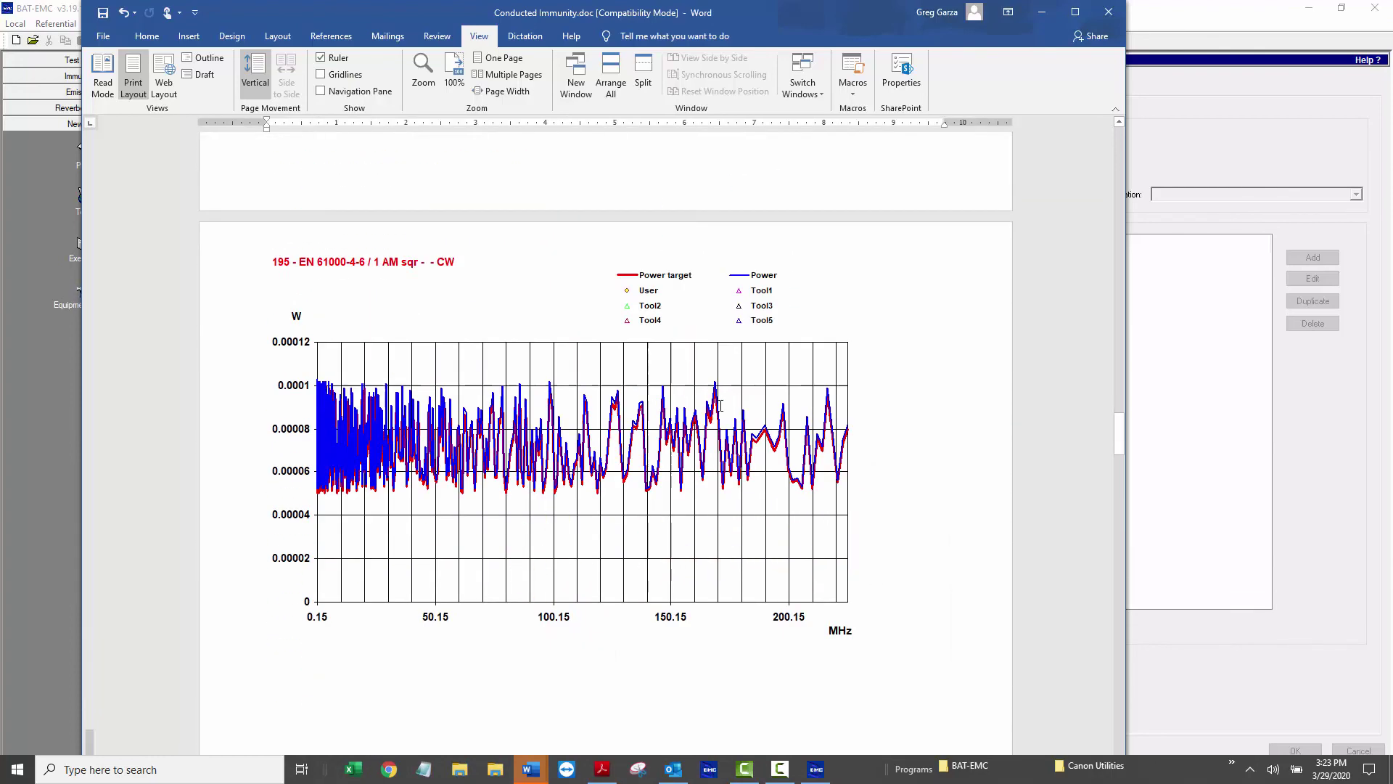
{"action": "scroll", "coordinate": [721, 405], "scroll_direction": "down", "scroll_amount": 20}
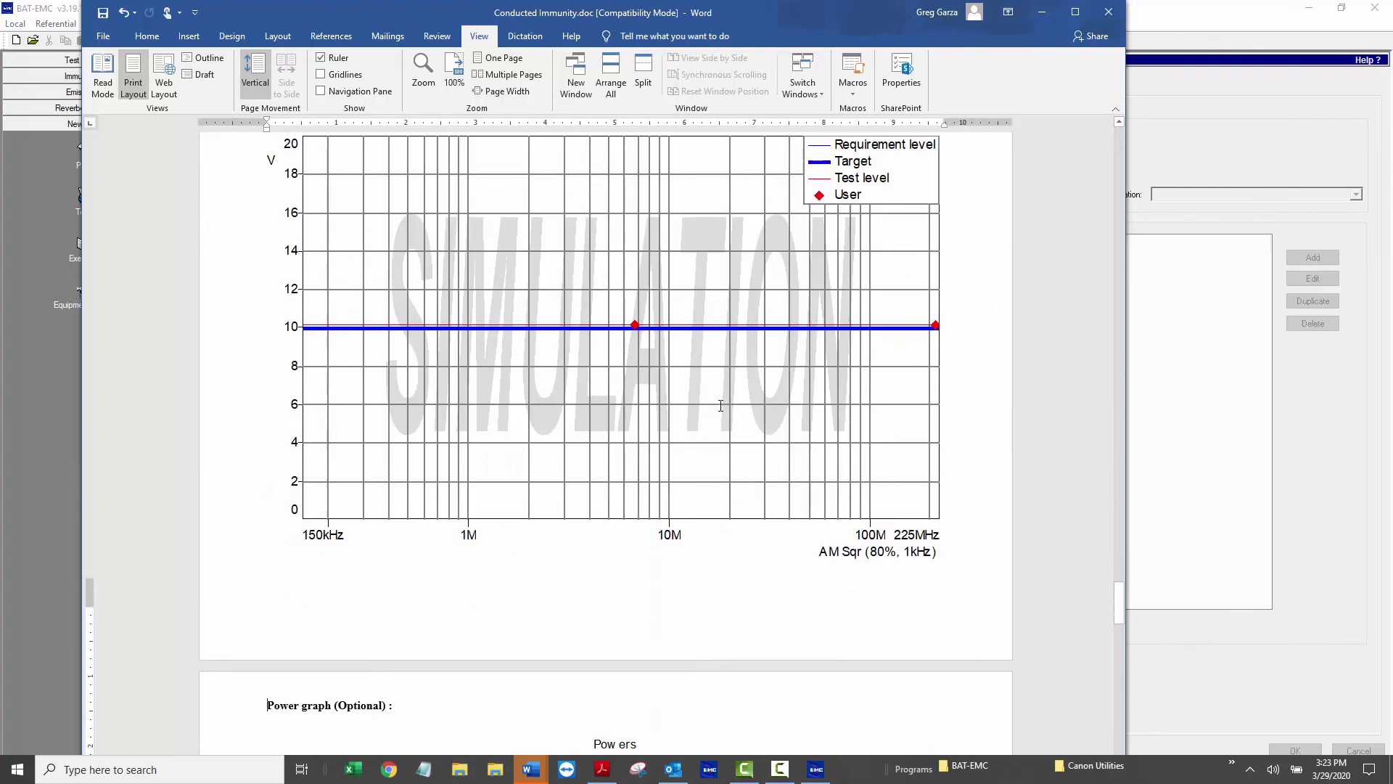
{"action": "scroll", "coordinate": [721, 404], "scroll_direction": "down", "scroll_amount": 20}
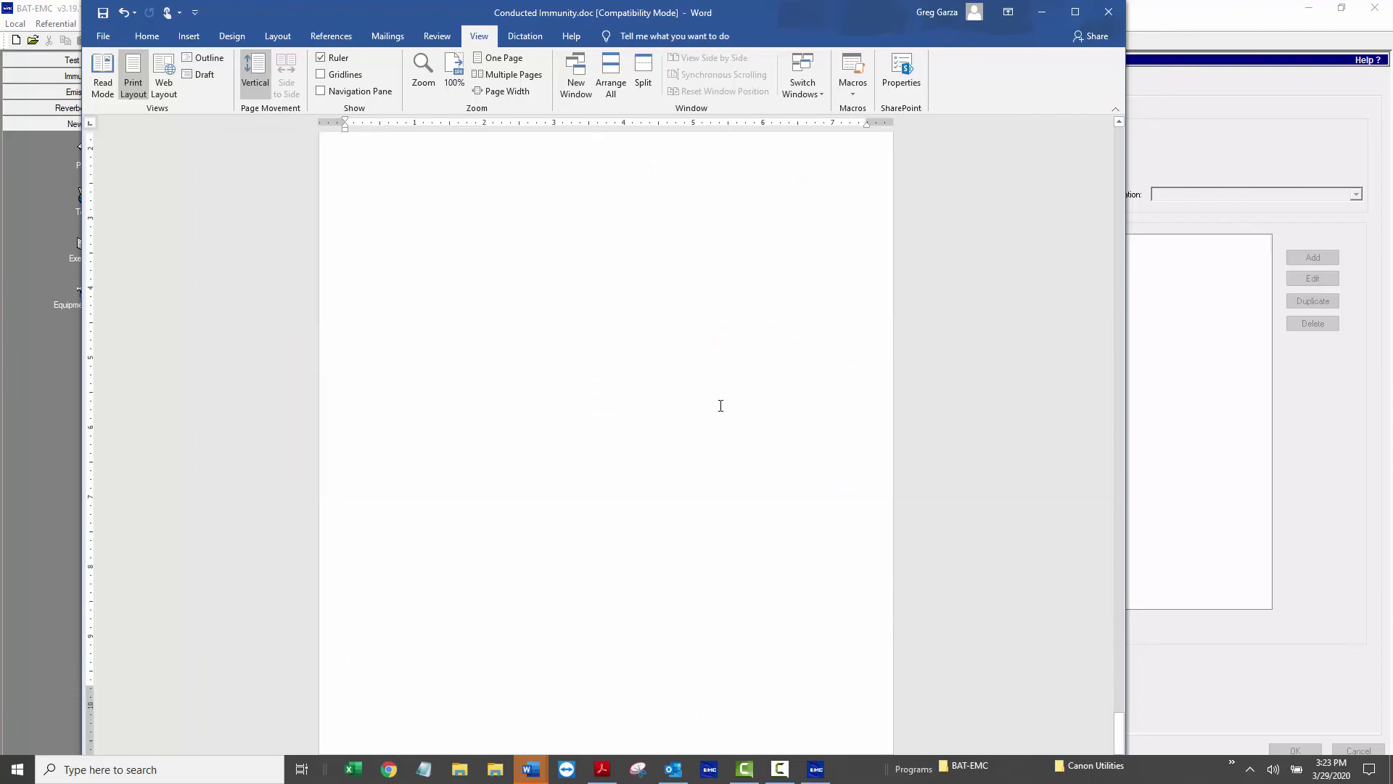
{"action": "scroll", "coordinate": [721, 405], "scroll_direction": "up", "scroll_amount": 5}
{"action": "scroll", "coordinate": [721, 405], "scroll_direction": "up", "scroll_amount": 10}
{"action": "left_click", "coordinate": [721, 405]}
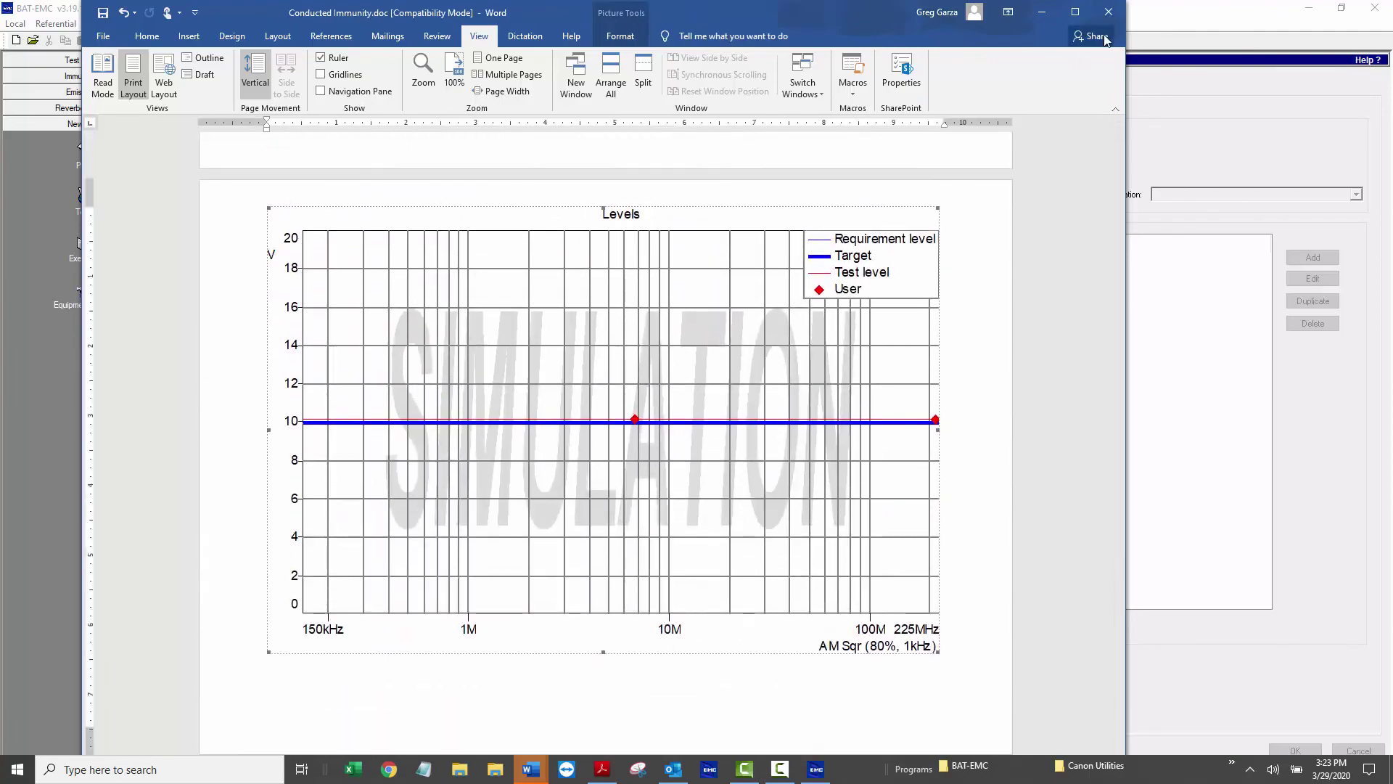